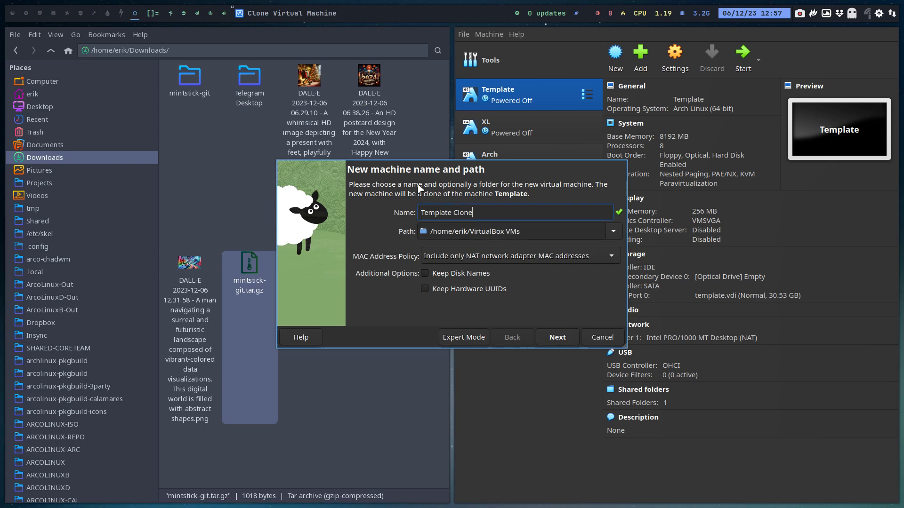
# Name the Template clone 'Zorin Os 17 Beta' and finish the clone.
pyautogui.press('Delete')
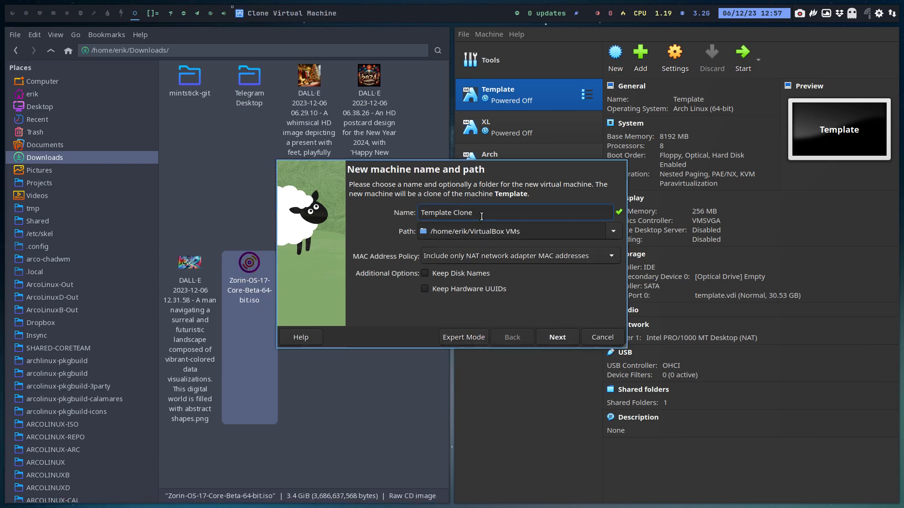
pyautogui.moveTo(477, 214); pyautogui.dragTo(416, 215)
pyautogui.write('Zorin Os ')
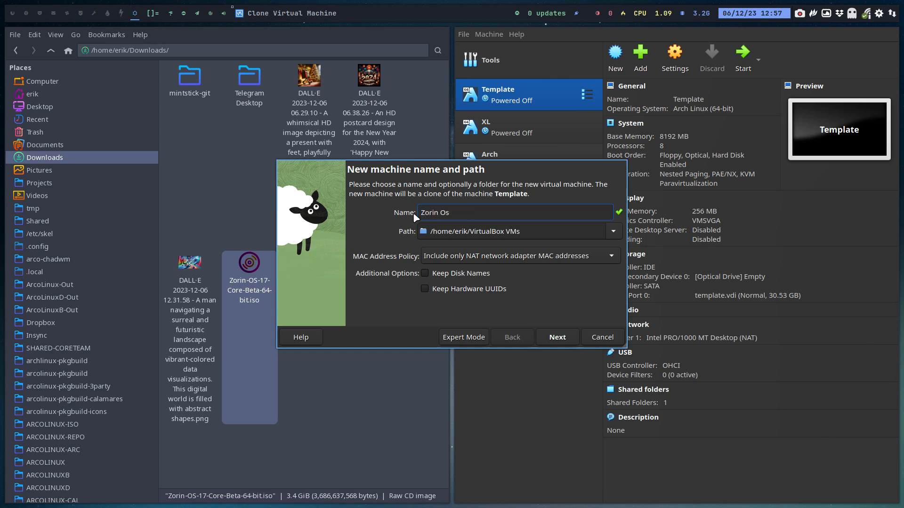
pyautogui.write('17 Beta')
pyautogui.press('Return')
pyautogui.press('Return')
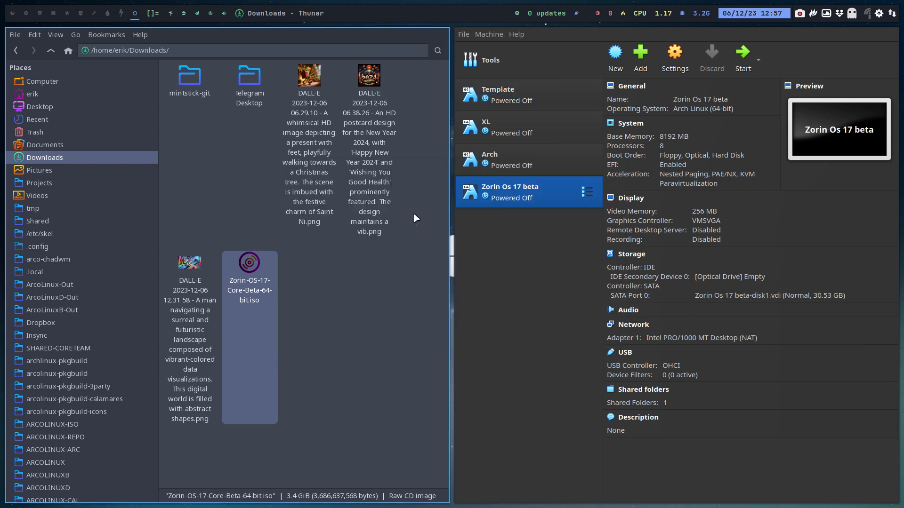
# Delete every Downloads item except Zorin-OS-17-Core-Beta-64-bit.iso, then close Thunar.
pyautogui.click(301, 366)
pyautogui.click(199, 351)
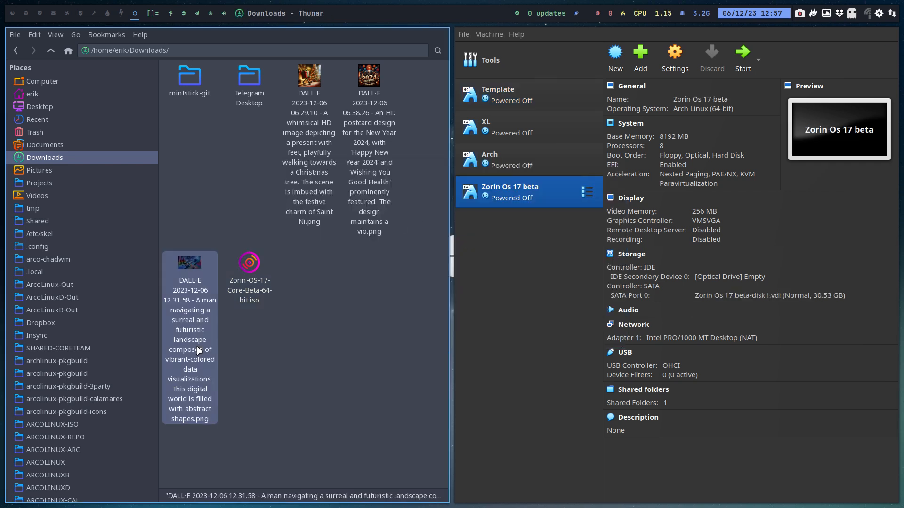
pyautogui.hotkey('ctrl', 'a')
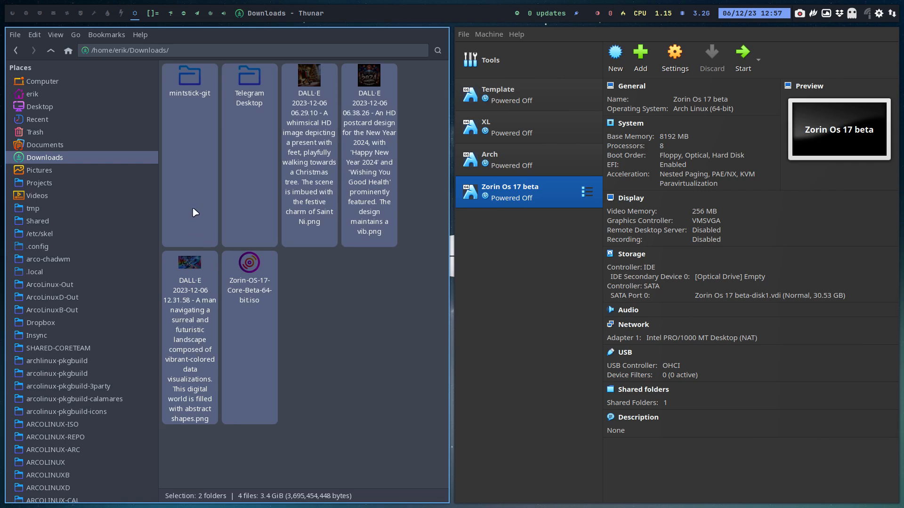
pyautogui.keyDown('ctrl'); pyautogui.click(193, 299); pyautogui.keyUp('ctrl')
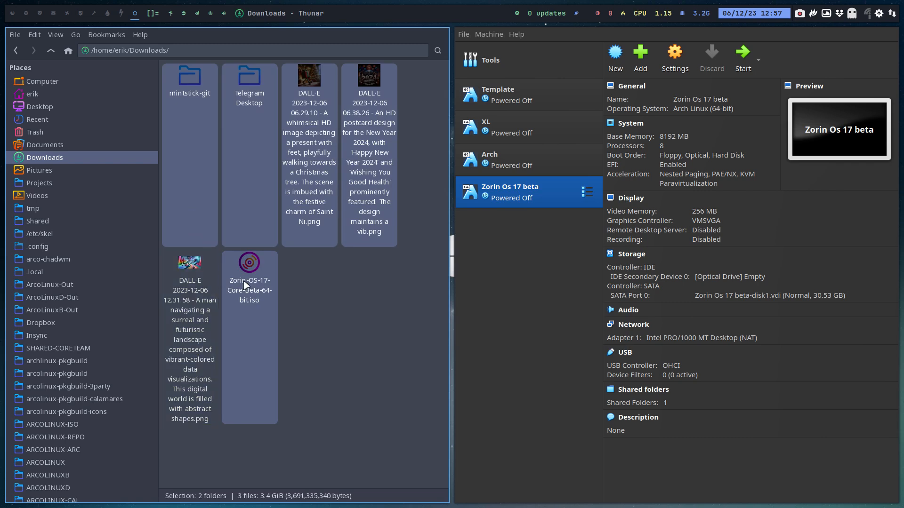
pyautogui.hotkey('ctrl', 'i')
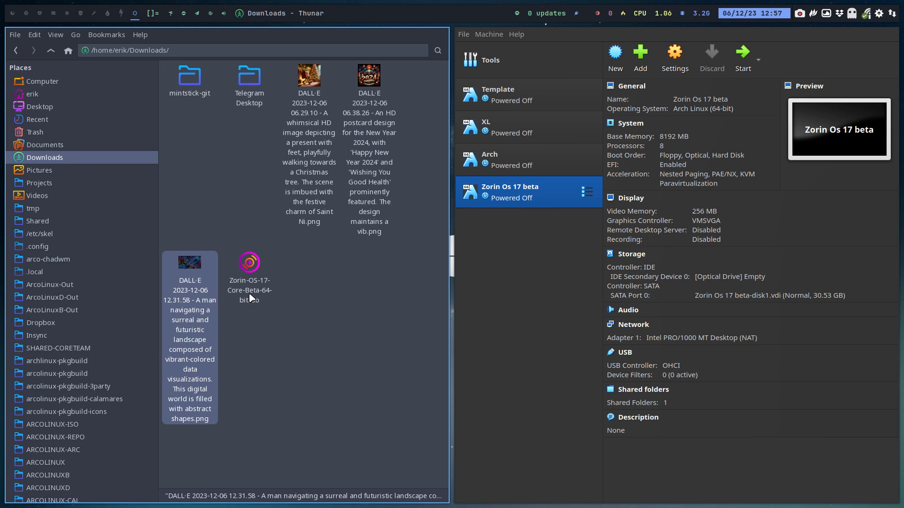
pyautogui.hotkey('ctrl', 'a')
pyautogui.keyDown('ctrl'); pyautogui.click(253, 296); pyautogui.keyUp('ctrl')
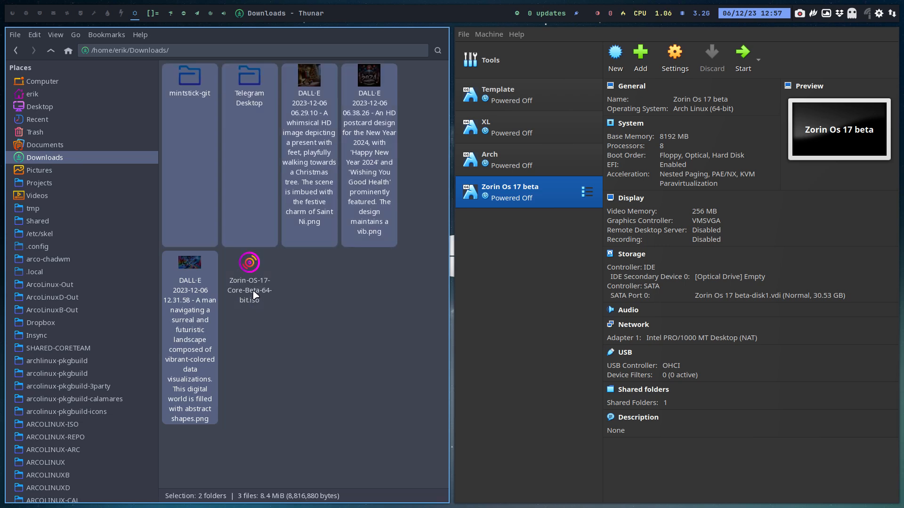
pyautogui.press('Delete')
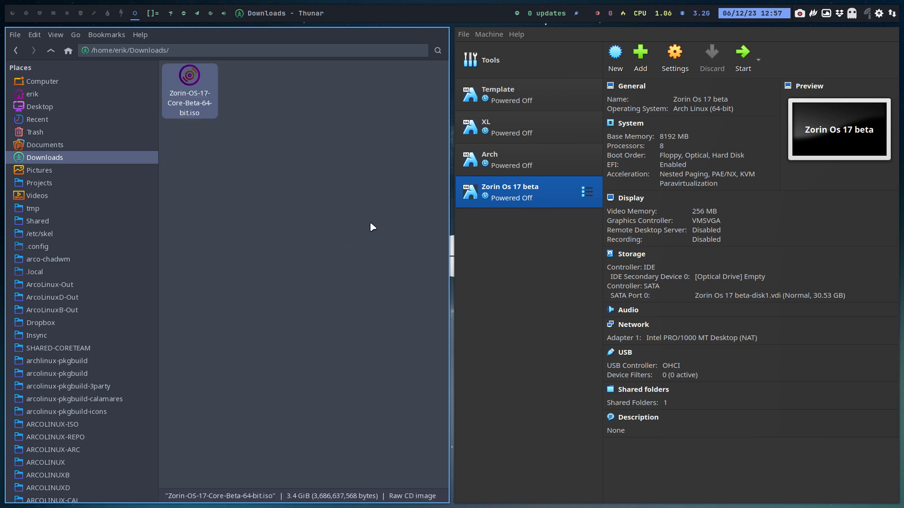
pyautogui.click(436, 141)
pyautogui.press('super+q')
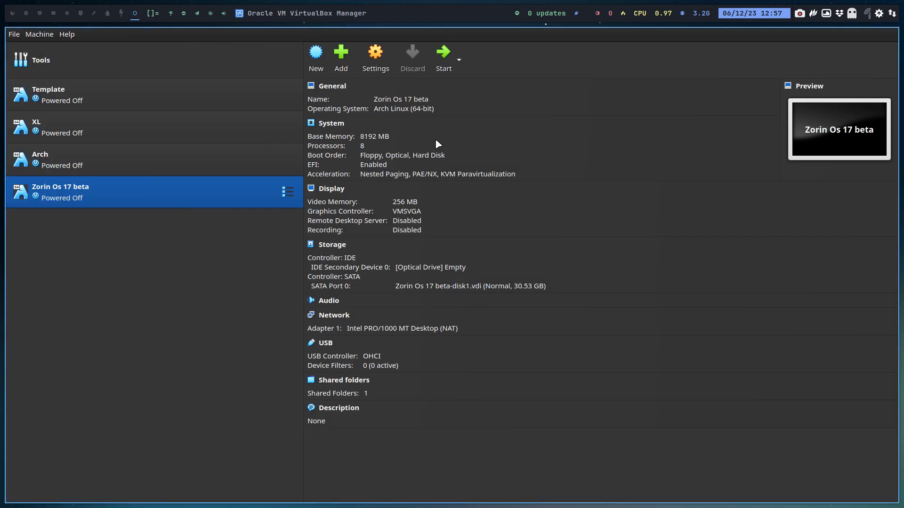
# Load Zorin-OS-17-Core-Beta-64-bit.iso from Downloads into the optical drive and boot the VM.
pyautogui.click(454, 268)
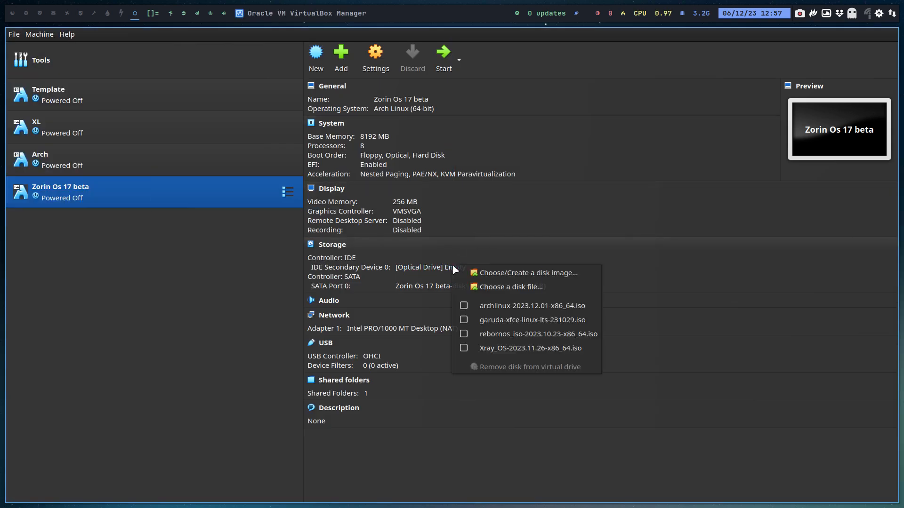
pyautogui.click(507, 287)
pyautogui.click(343, 196)
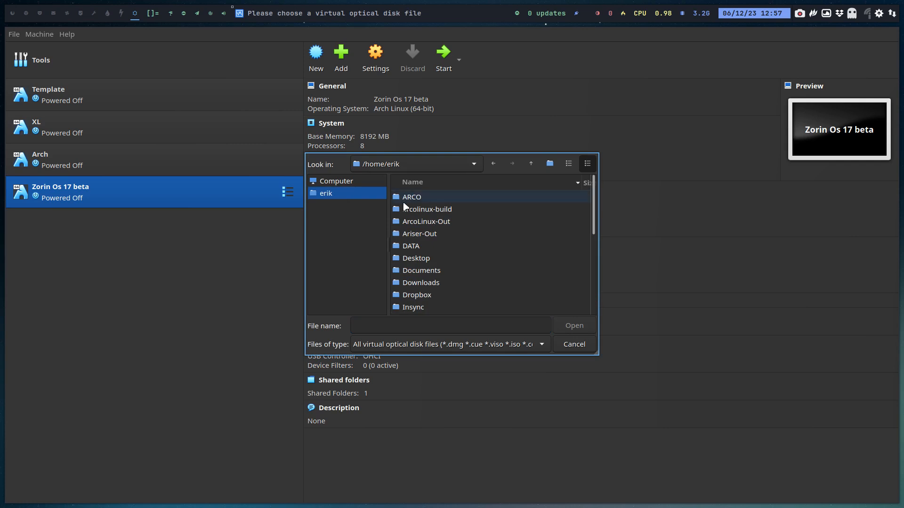
pyautogui.scroll(-1, 427, 251)
pyautogui.doubleClick(430, 259)
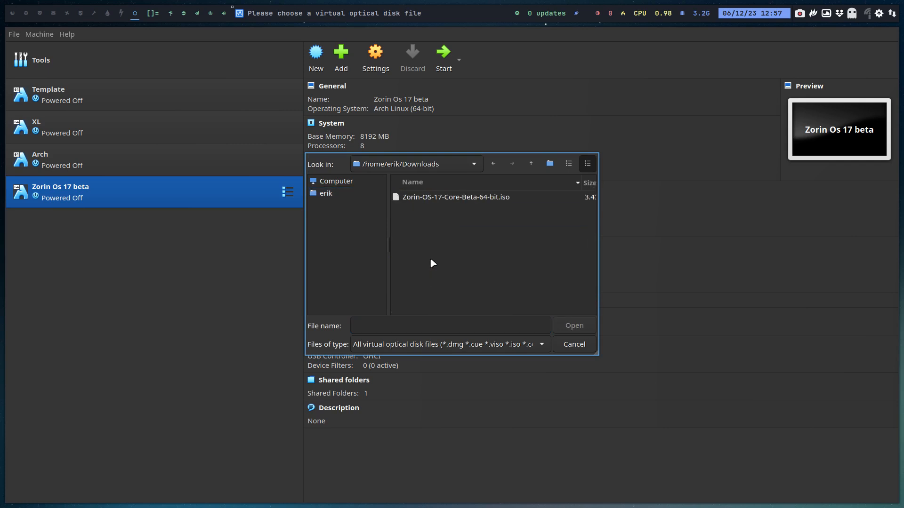
pyautogui.click(465, 197)
pyautogui.click(575, 327)
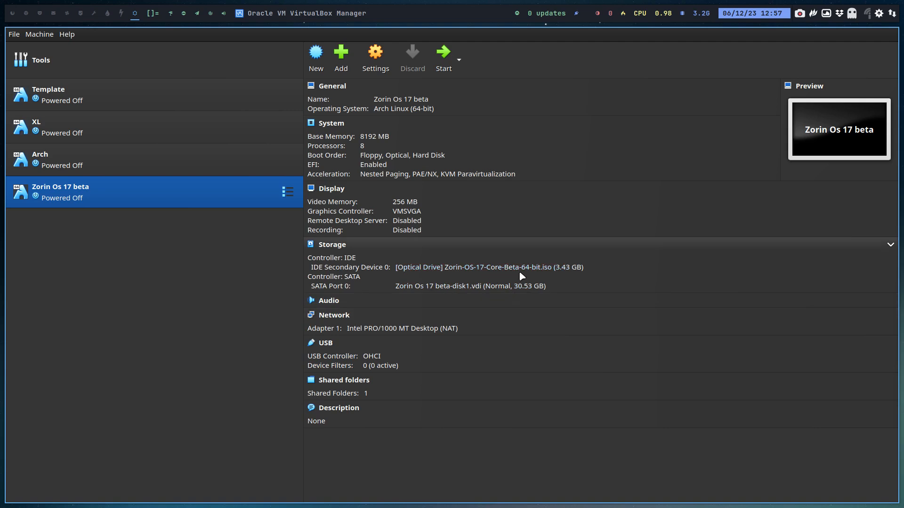
pyautogui.click(443, 54)
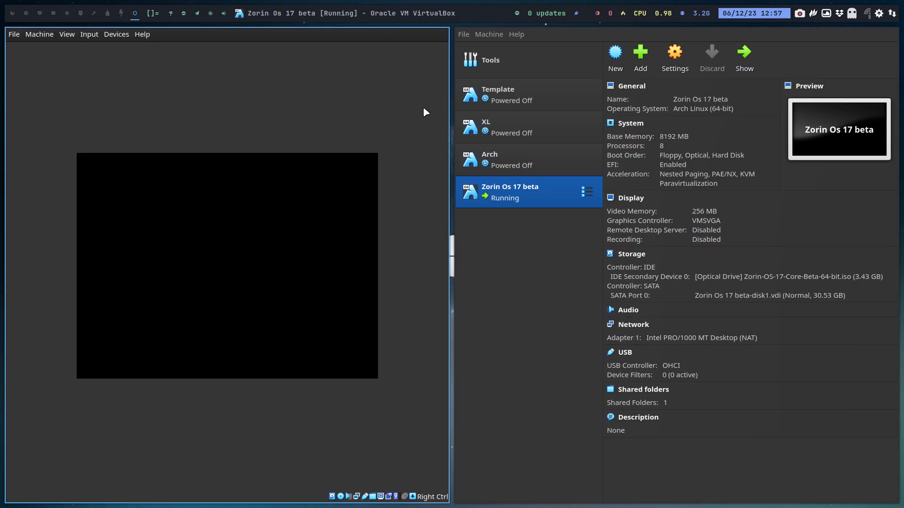
# Put the VM in full screen and view the default GRUB entry's boot commands.
pyautogui.hotkey('ctrl', 'f')
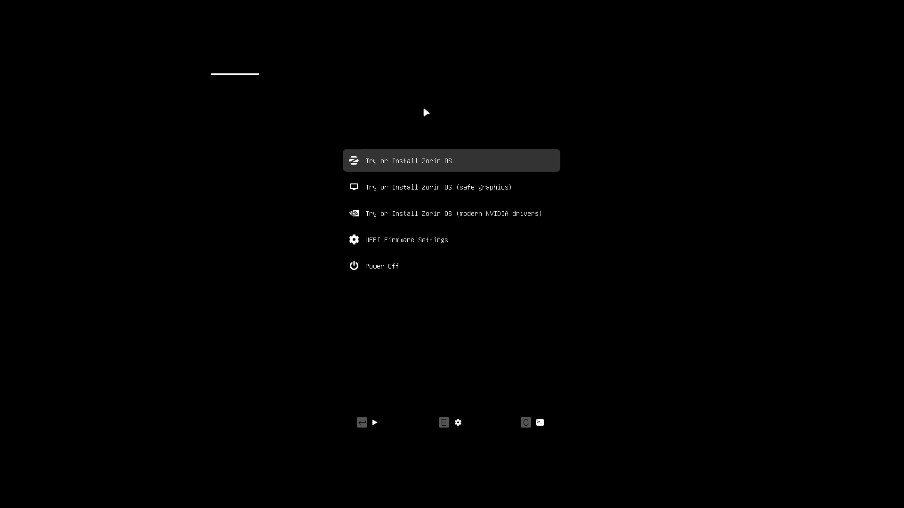
pyautogui.press('Down')
pyautogui.press('Up')
pyautogui.press('Down')
pyautogui.press('Down')
pyautogui.press('Up')
pyautogui.press('Up')
pyautogui.press('e')
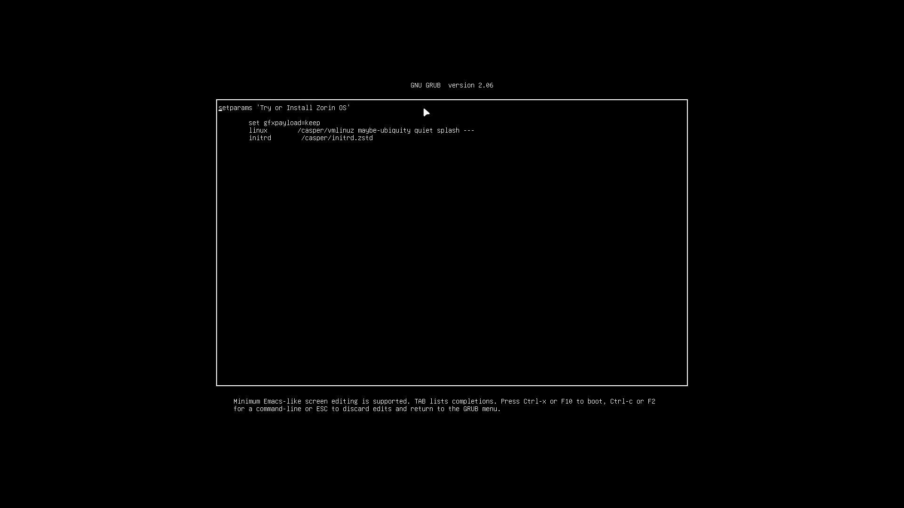
pyautogui.press('Escape')
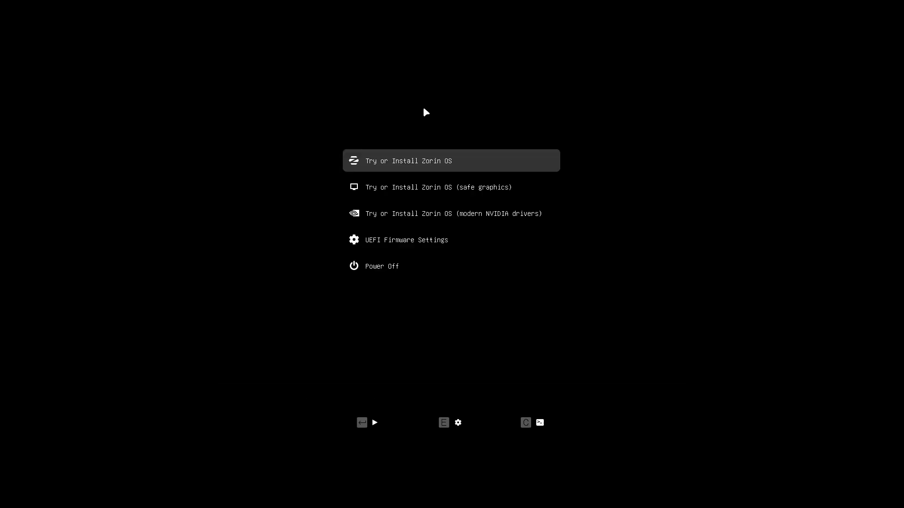
# View the safe graphics and NVIDIA entries' commands, then boot 'Try or Install Zorin OS'.
pyautogui.press('Down')
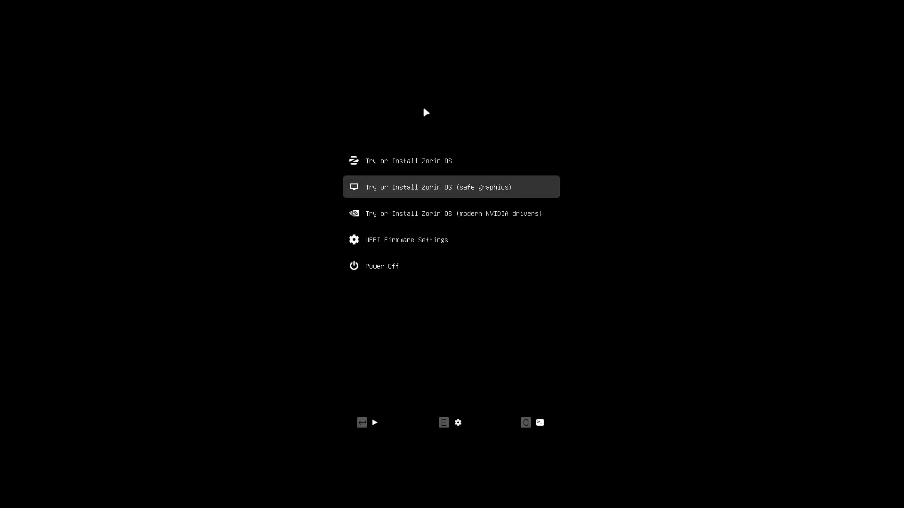
pyautogui.press('e')
pyautogui.press('Escape')
pyautogui.press('Down')
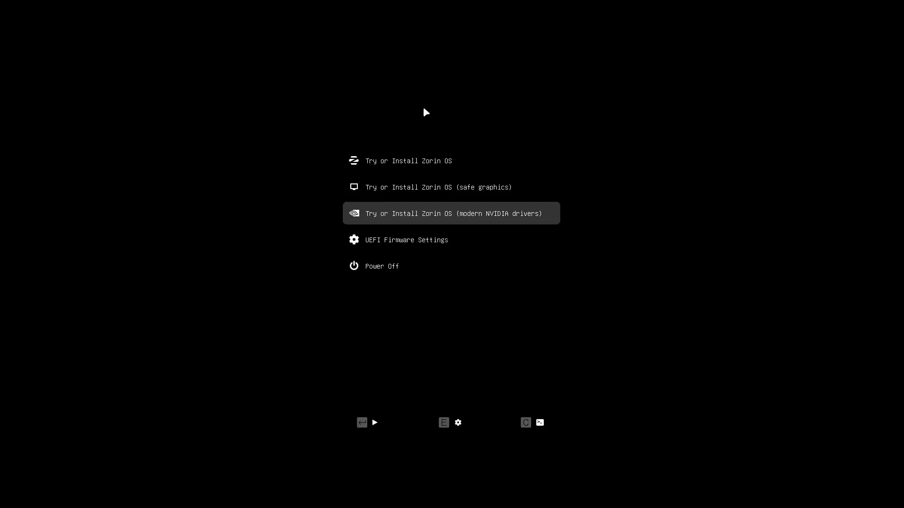
pyautogui.press('e')
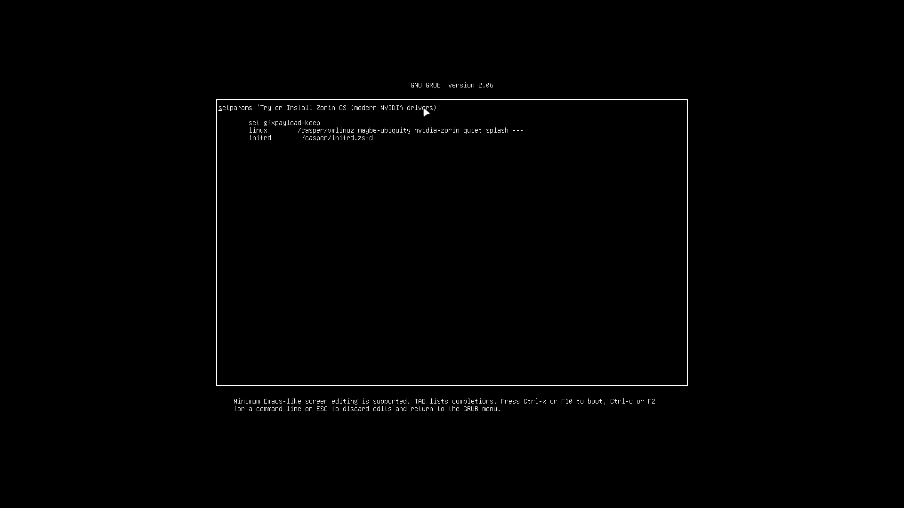
pyautogui.press('Escape')
pyautogui.press('Up')
pyautogui.press('Up')
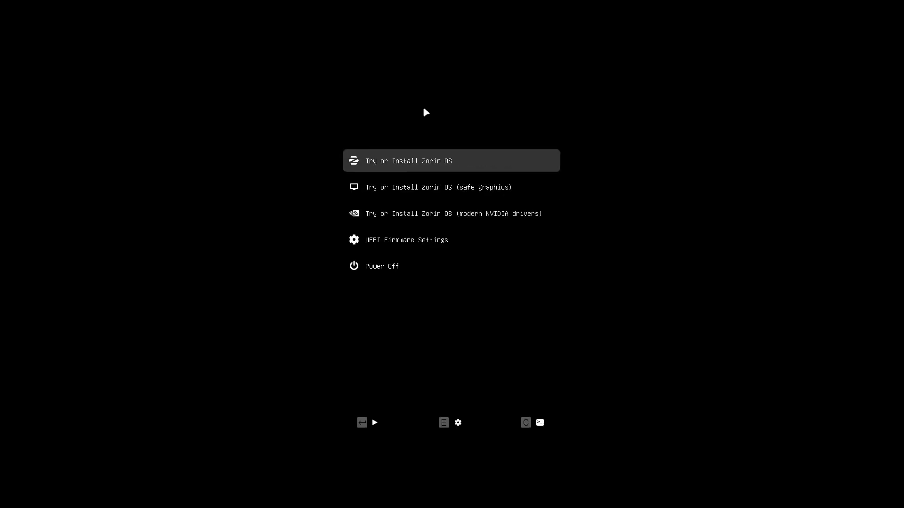
pyautogui.press('Return')
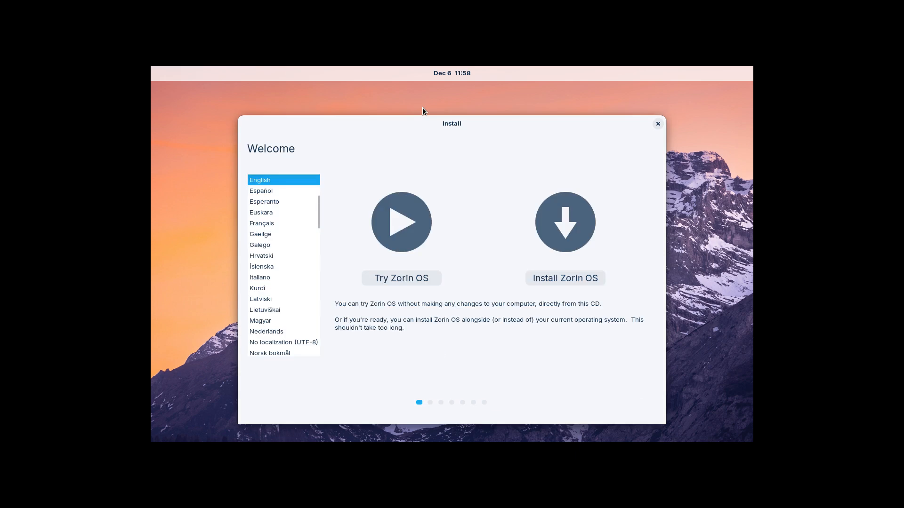
# Once the live session loads, toggle the VM out of and back into full screen.
pyautogui.hotkey('ctrl', 'f')
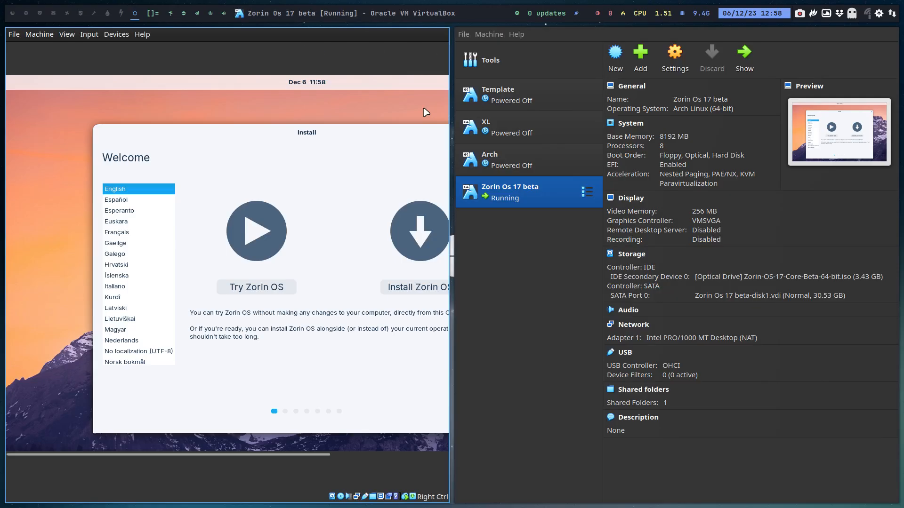
pyautogui.hotkey('ctrl', 'f')
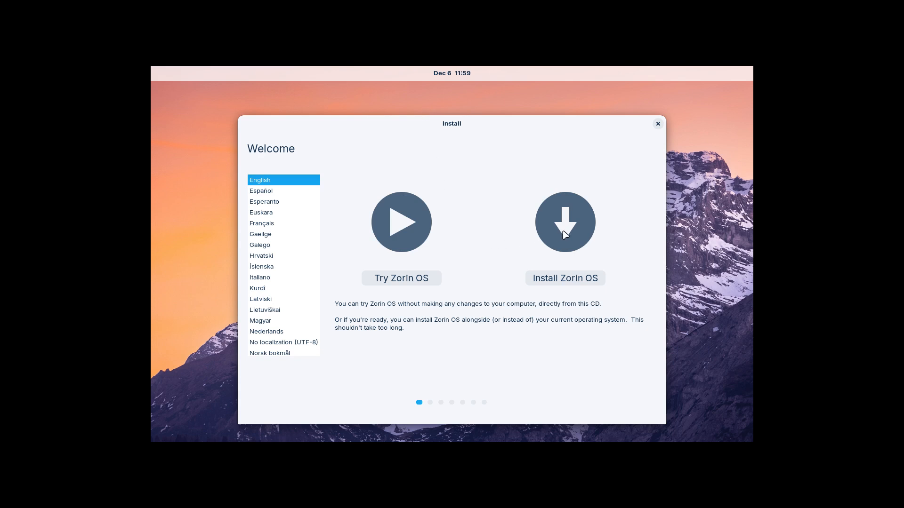
# Start installing with the Belgian keyboard layout and updates-during-install download unchecked.
pyautogui.click(571, 279)
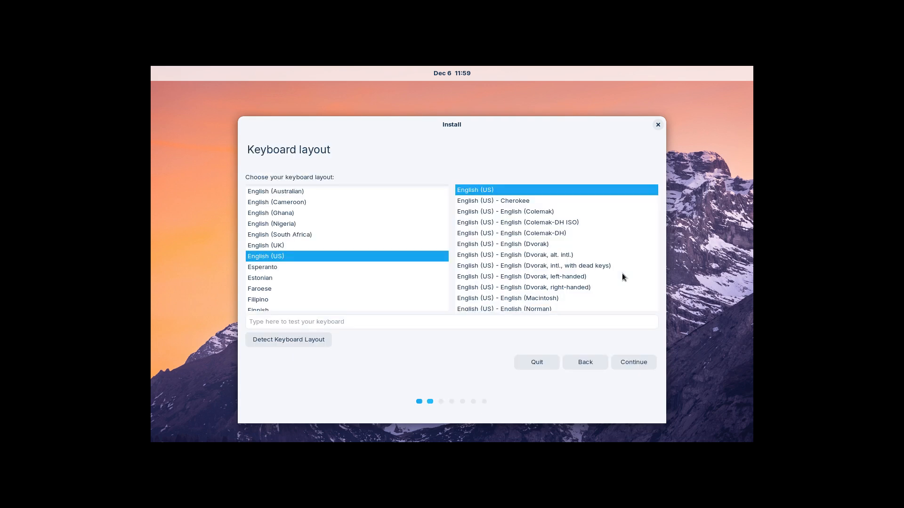
pyautogui.scroll(15, 323, 238)
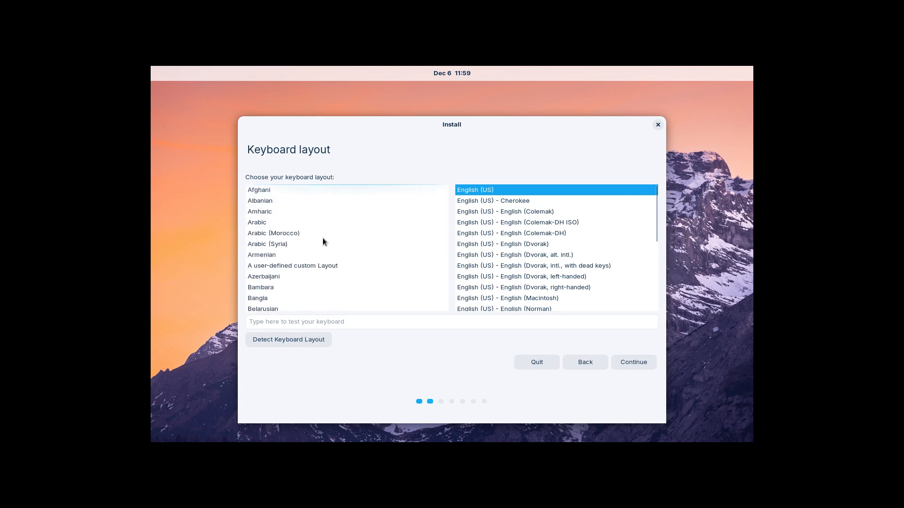
pyautogui.scroll(-1, 323, 238)
pyautogui.scroll(-2, 323, 238)
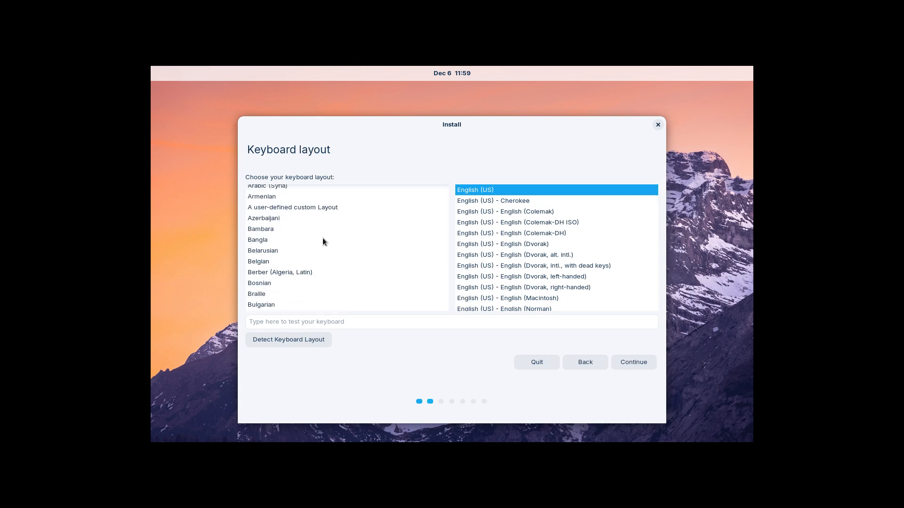
pyautogui.click(301, 259)
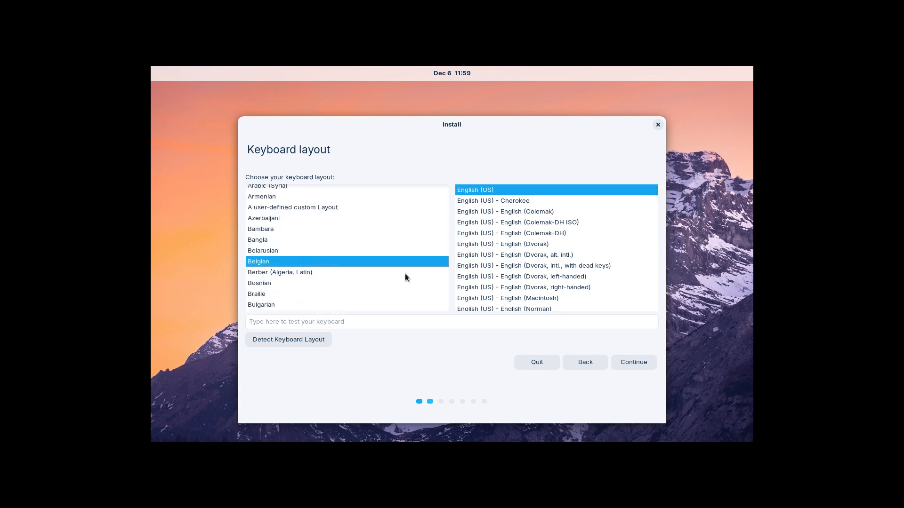
pyautogui.click(627, 363)
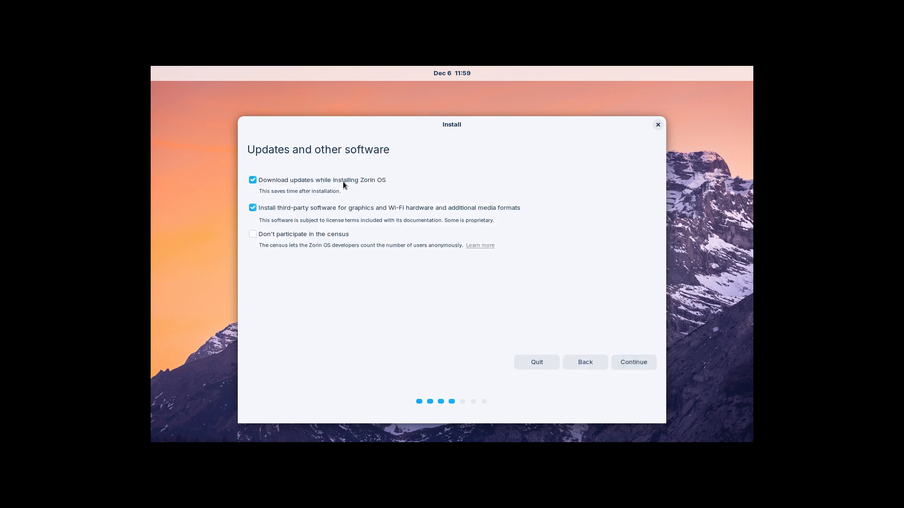
pyautogui.click(253, 182)
pyautogui.click(625, 366)
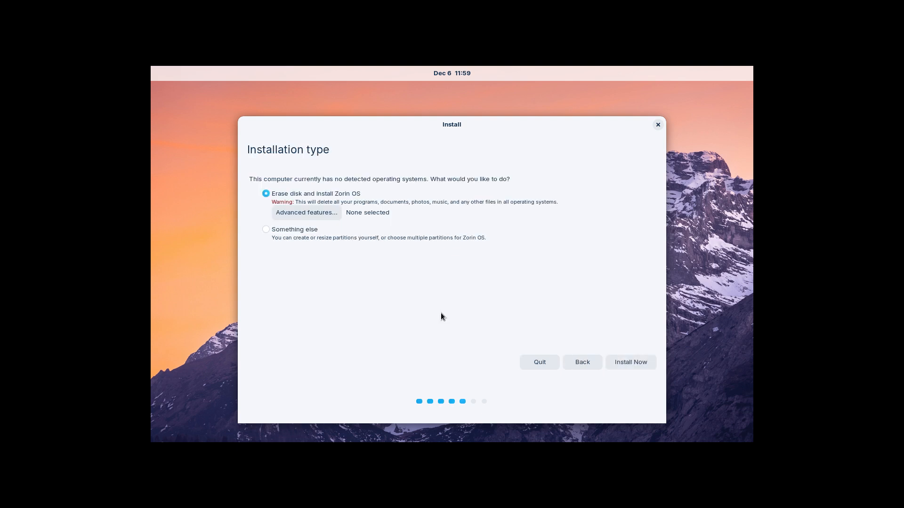
# Erase the whole disk with no advanced features, confirm partition changes, and keep Brussels.
pyautogui.click(324, 213)
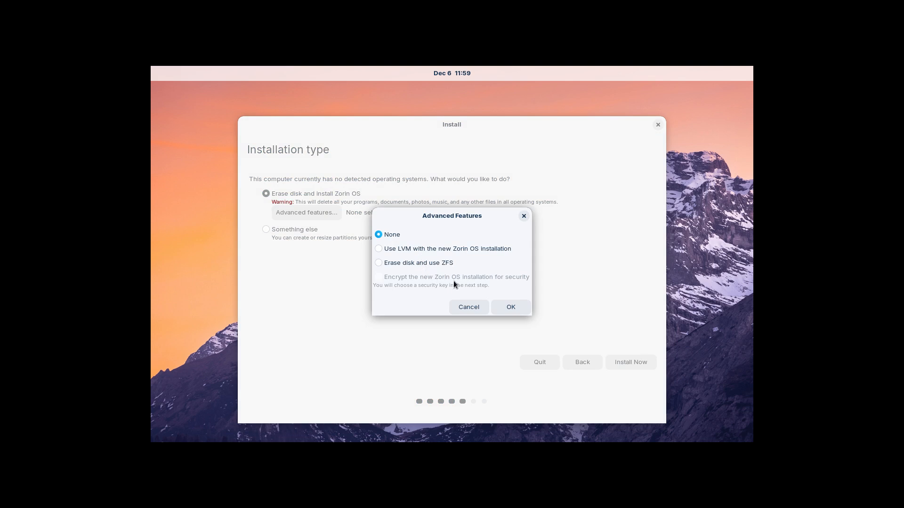
pyautogui.click(491, 311)
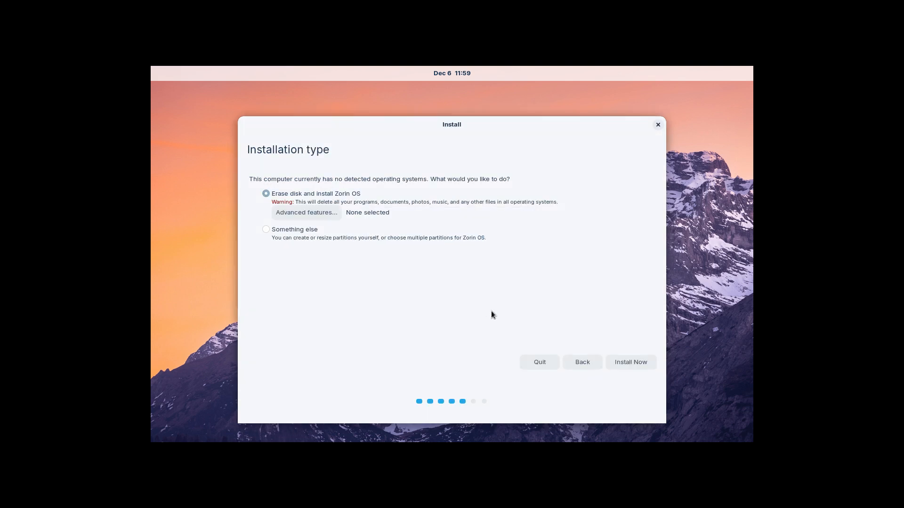
pyautogui.click(630, 364)
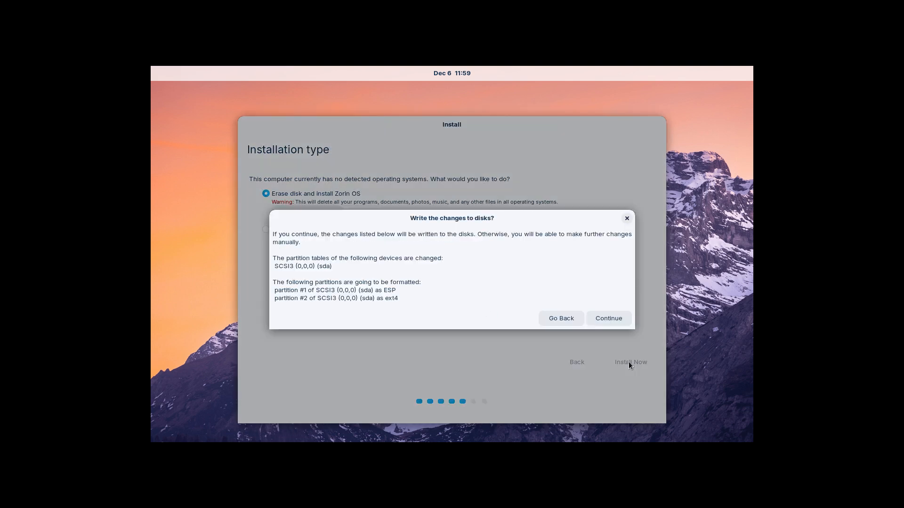
pyautogui.doubleClick(390, 290)
pyautogui.doubleClick(393, 299)
pyautogui.click(597, 318)
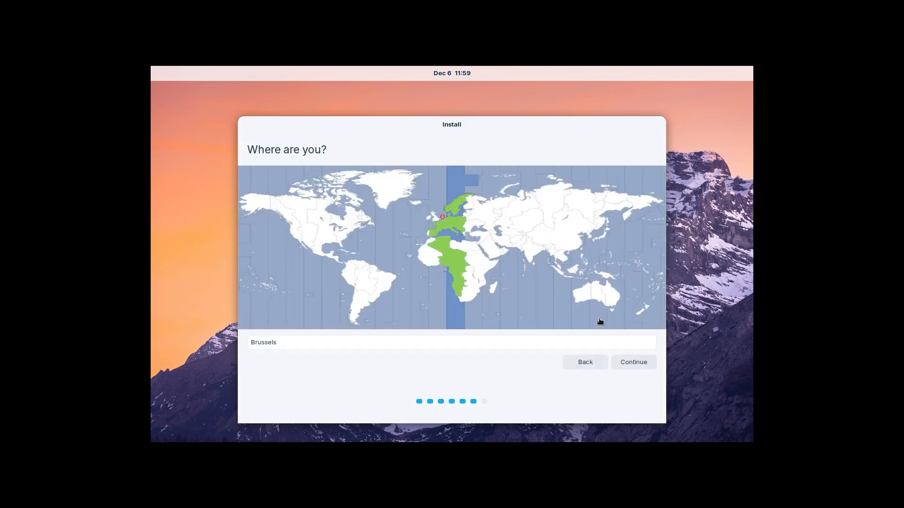
pyautogui.click(643, 362)
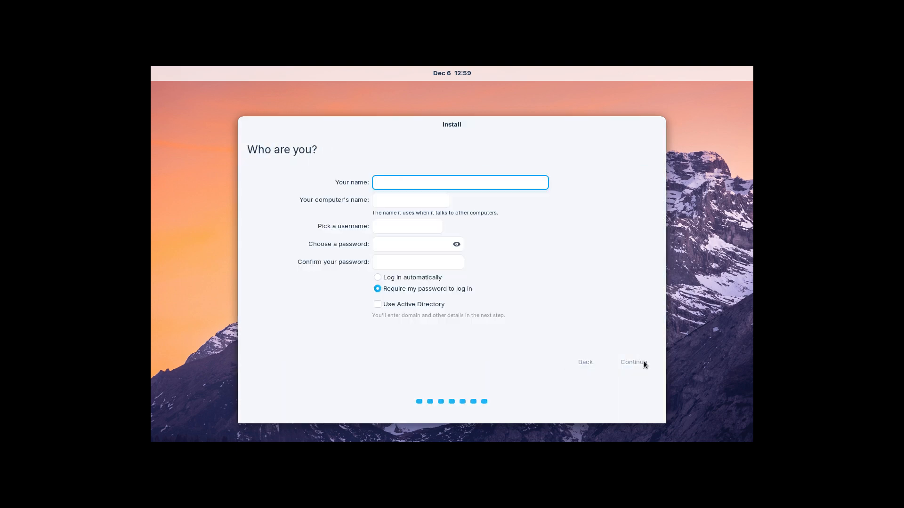
# Enter the user's name in Who are you, then set and confirm the password.
pyautogui.write('erik')
pyautogui.press('Tab')
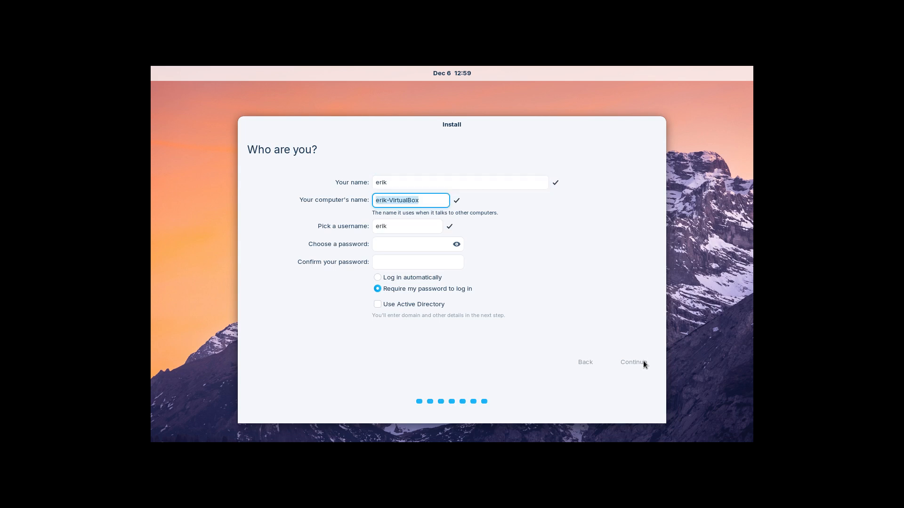
pyautogui.press('Tab')
pyautogui.press('Tab')
pyautogui.write('1234')
pyautogui.press('Tab')
pyautogui.write('1234')
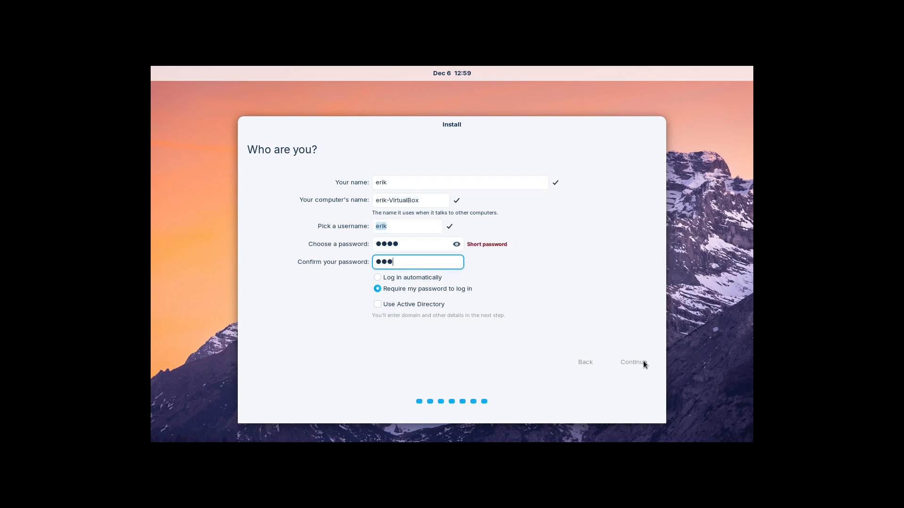
# Submit the account details to begin installing and expand the installation log.
pyautogui.click(651, 365)
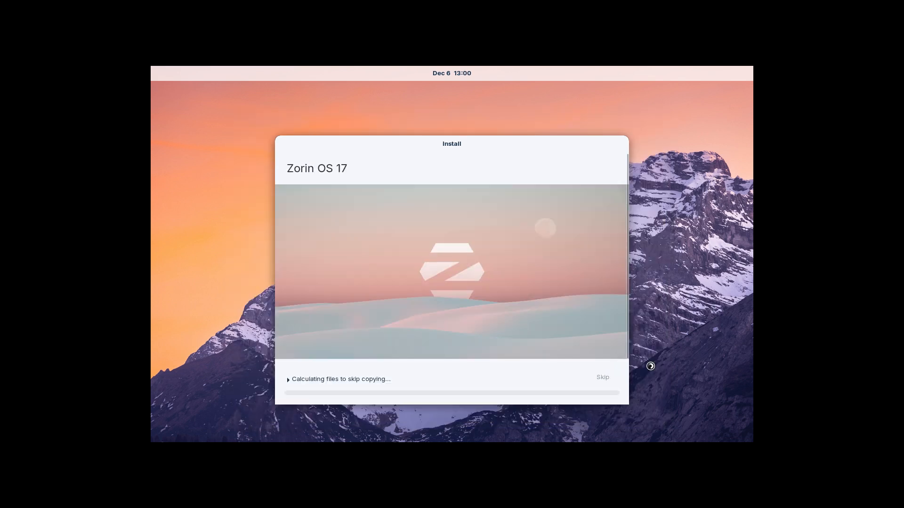
pyautogui.click(289, 379)
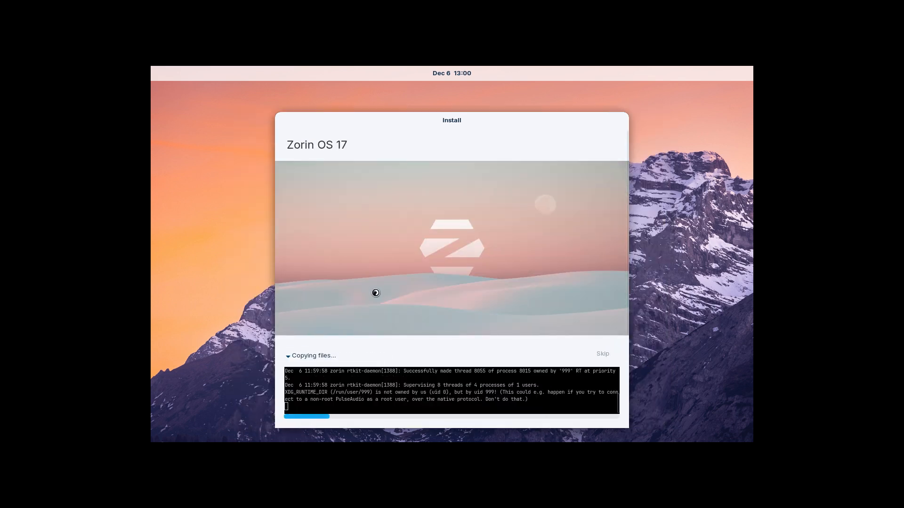
pyautogui.moveTo(462, 125); pyautogui.dragTo(451, 92)
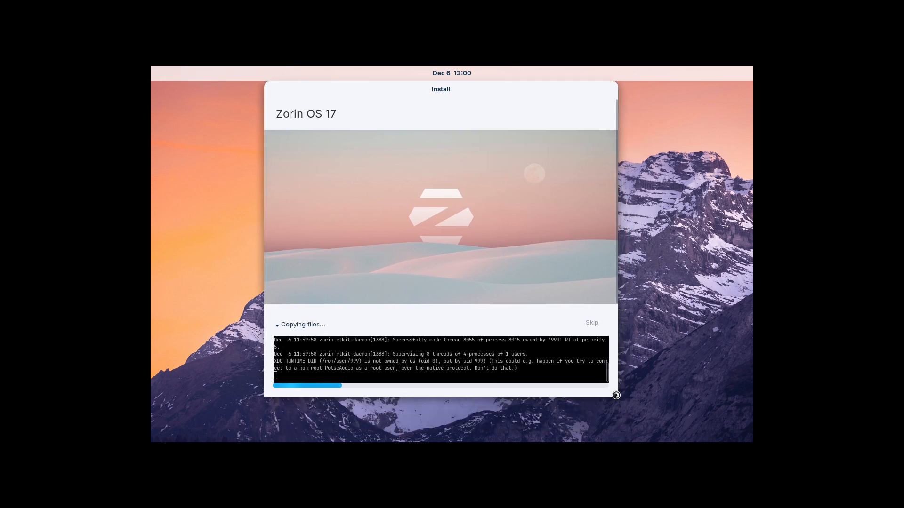
pyautogui.moveTo(616, 396)
pyautogui.mouseDown()
pyautogui.moveTo(623, 404)
pyautogui.moveTo(605, 398)
pyautogui.mouseUp()
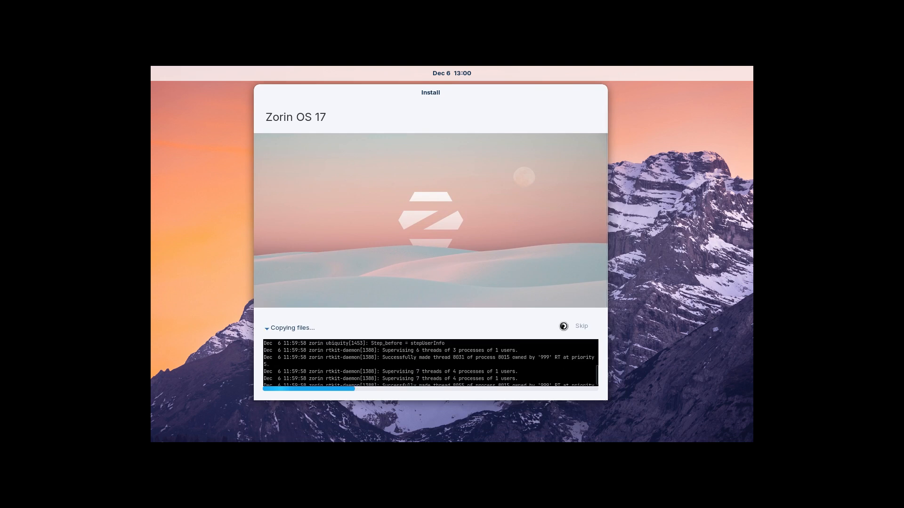
pyautogui.click(578, 326)
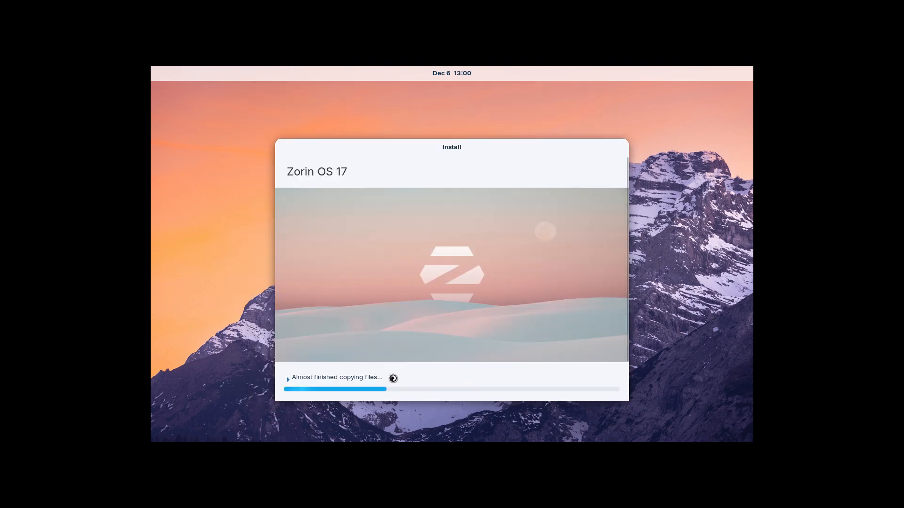
pyautogui.click(344, 377)
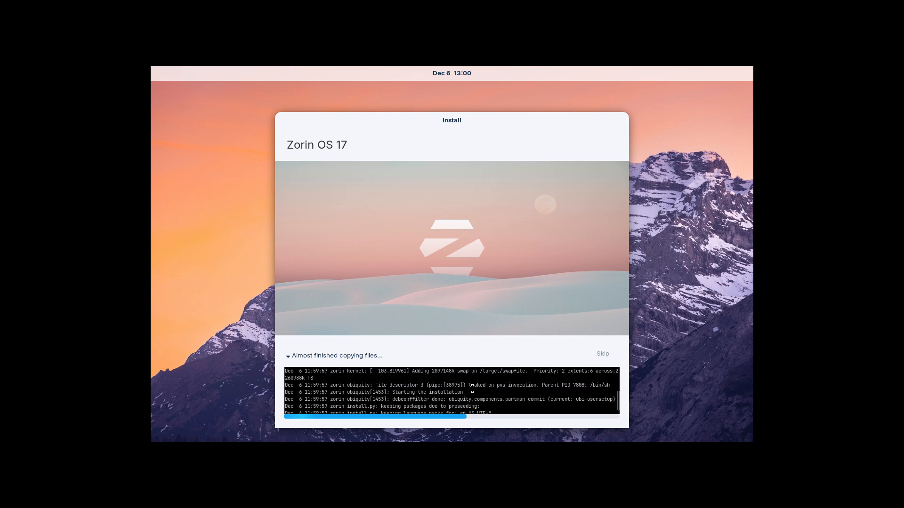
# Highlight kernel and installation lines in the log, scroll back through it, then hide it.
pyautogui.moveTo(423, 393); pyautogui.dragTo(531, 398)
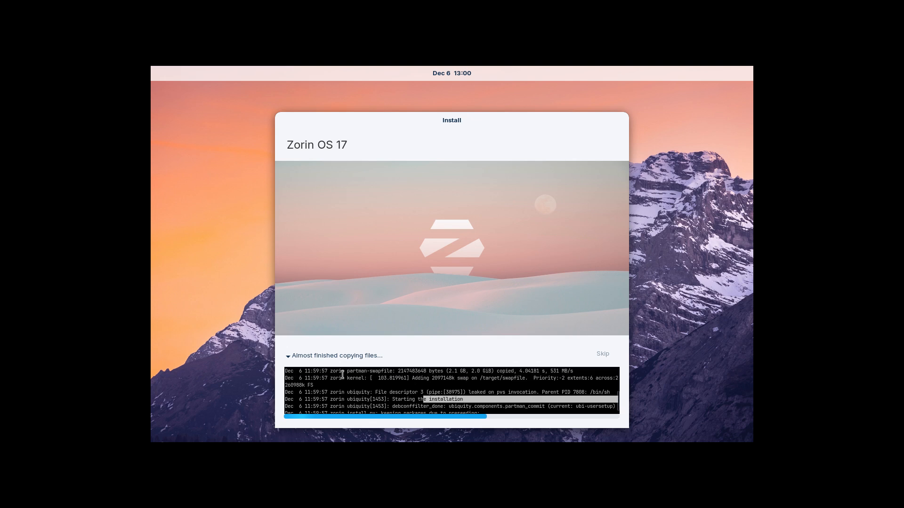
pyautogui.moveTo(337, 377); pyautogui.dragTo(379, 378)
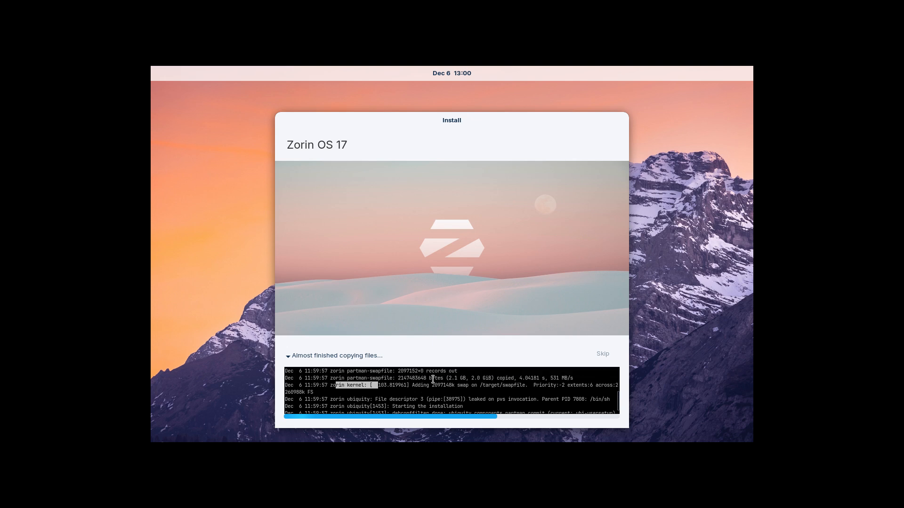
pyautogui.click(362, 385)
pyautogui.scroll(5, 380, 389)
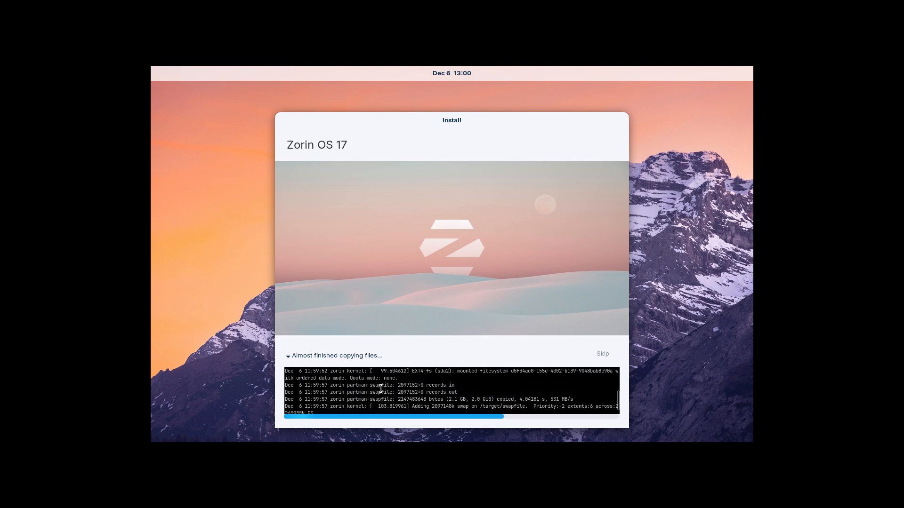
pyautogui.scroll(5, 380, 389)
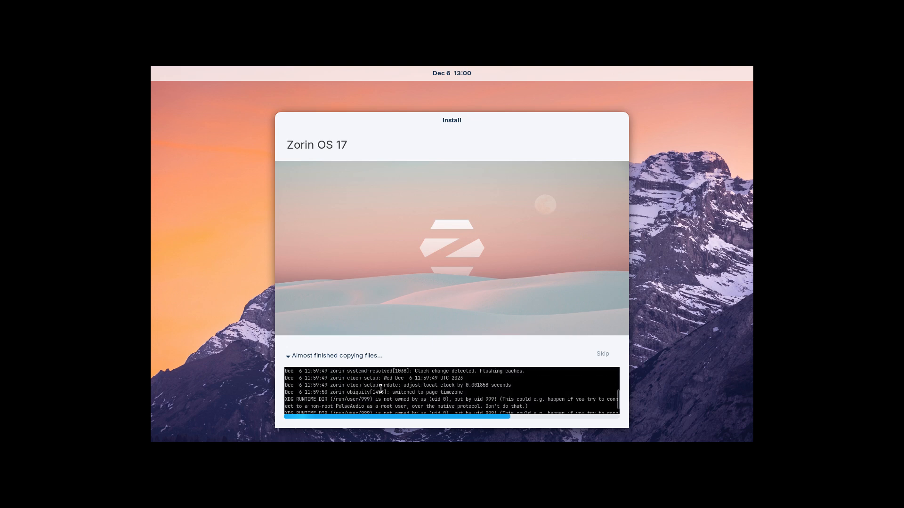
pyautogui.scroll(4, 383, 388)
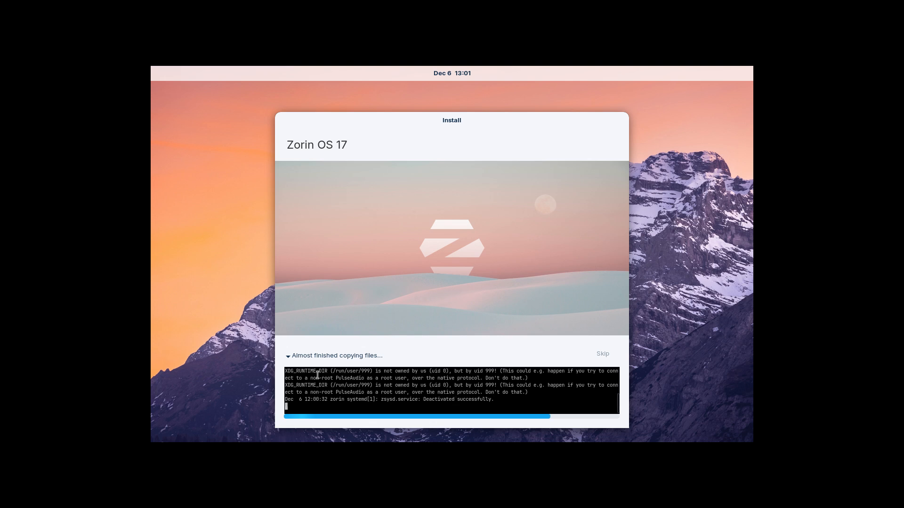
pyautogui.click(288, 356)
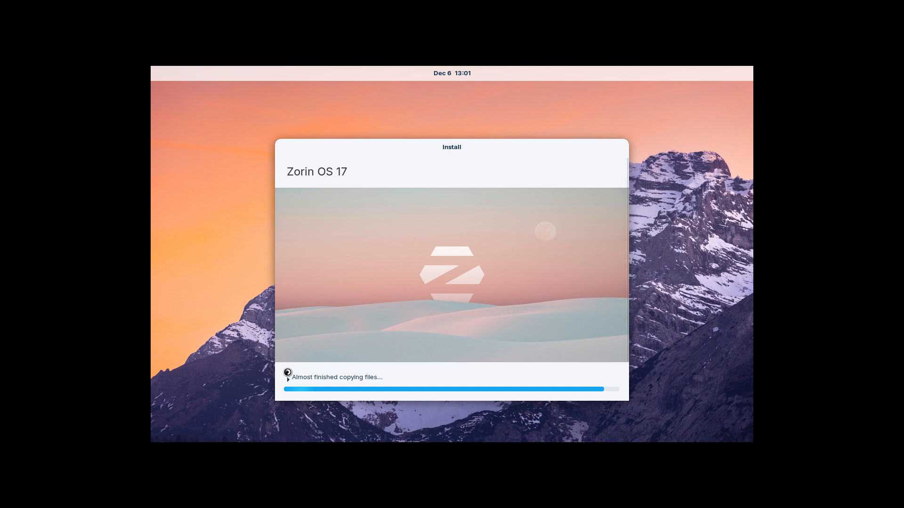
pyautogui.click(292, 377)
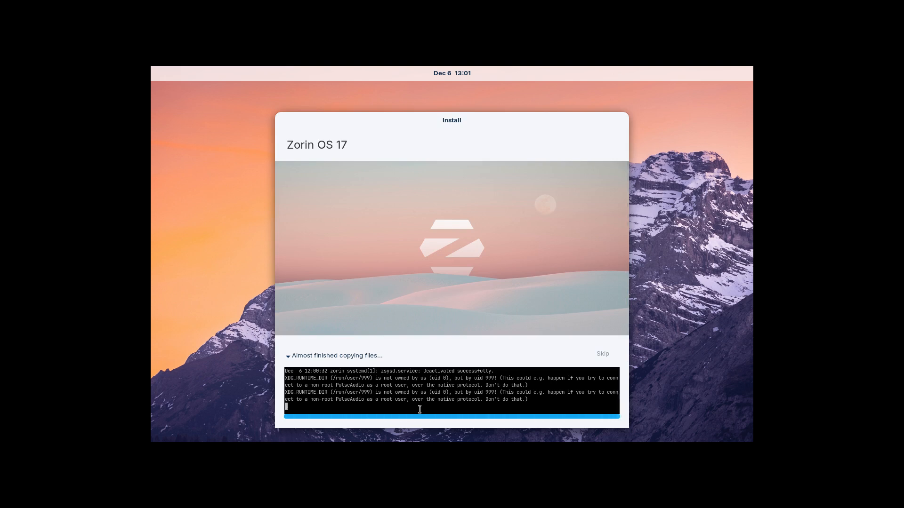
pyautogui.scroll(5, 419, 409)
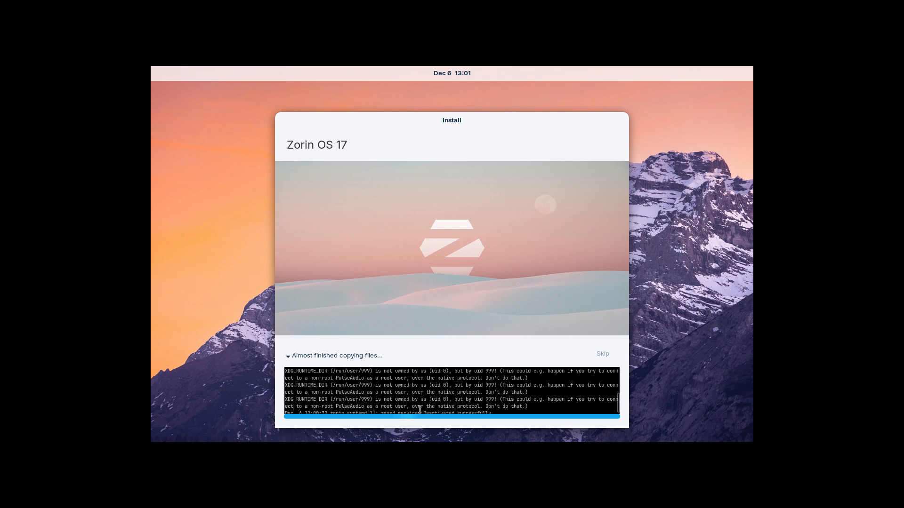
pyautogui.scroll(-5, 420, 409)
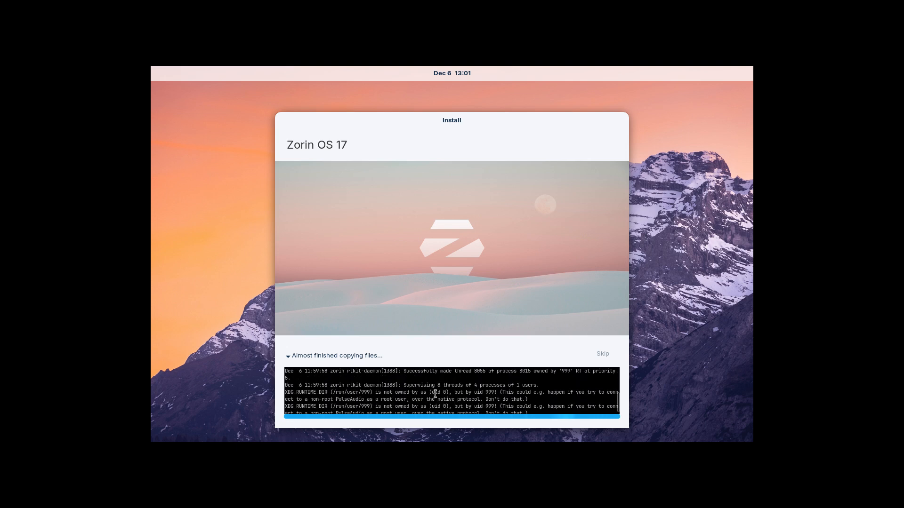
pyautogui.click(344, 356)
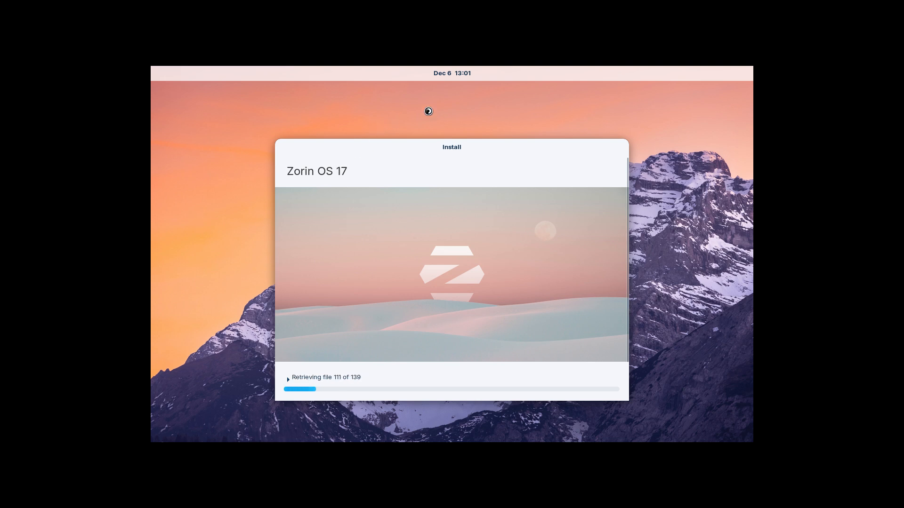
# Check the calendar from the top-bar clock, then expand the installer's terminal log details.
pyautogui.click(460, 74)
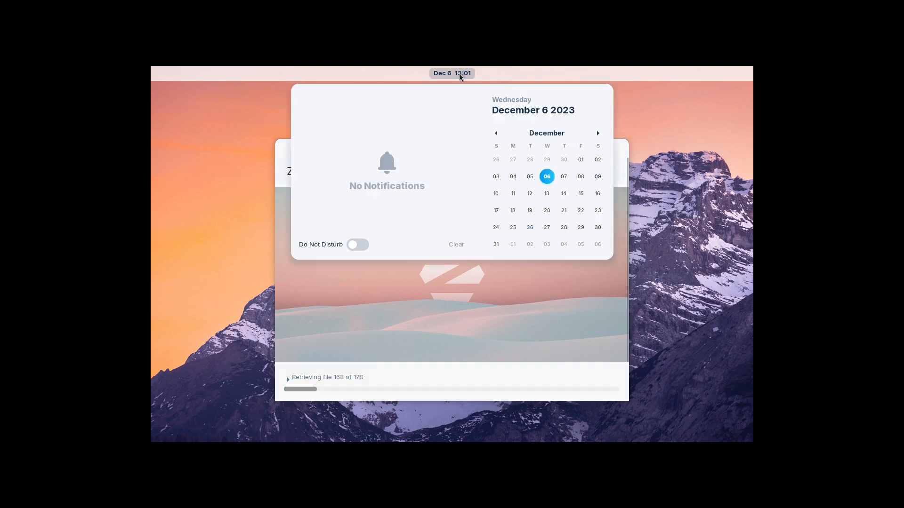
pyautogui.click(459, 73)
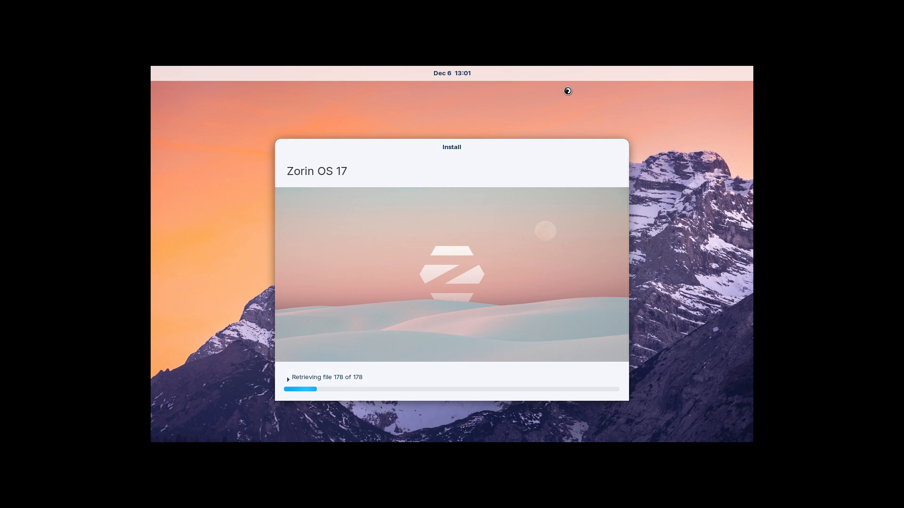
pyautogui.click(465, 73)
pyautogui.click(207, 179)
pyautogui.click(289, 381)
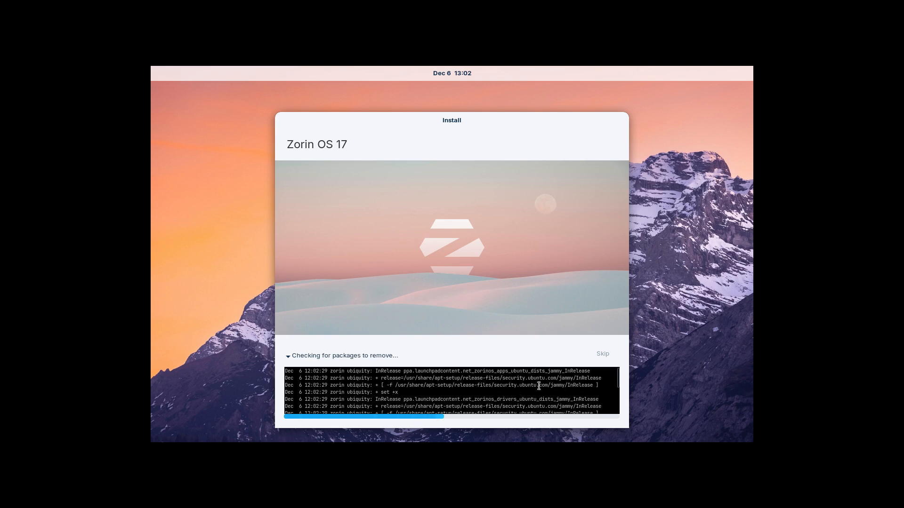
pyautogui.tripleClick(574, 380)
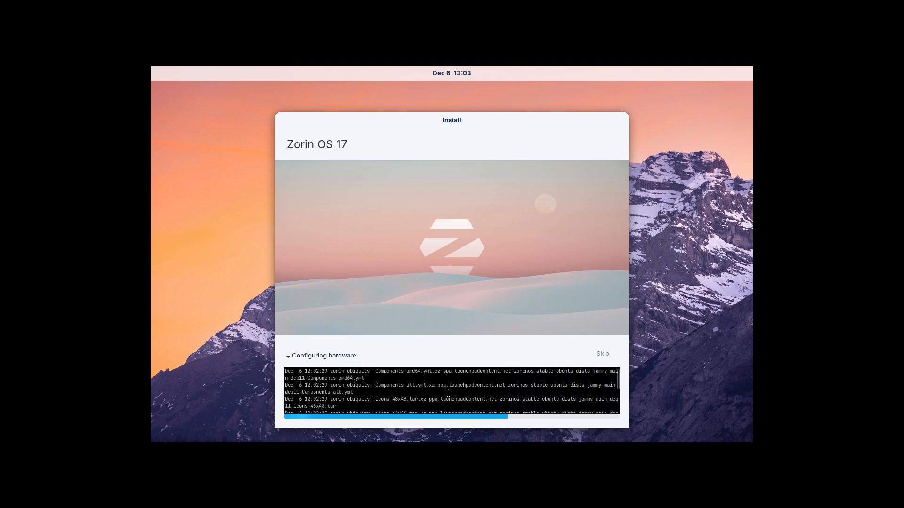
pyautogui.scroll(1, 448, 394)
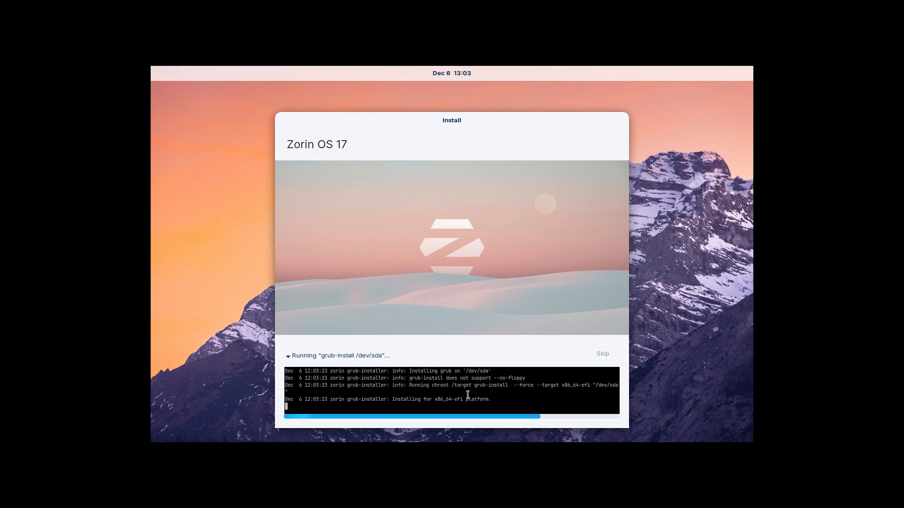
pyautogui.moveTo(433, 401); pyautogui.dragTo(485, 401)
pyautogui.moveTo(473, 385); pyautogui.dragTo(506, 385)
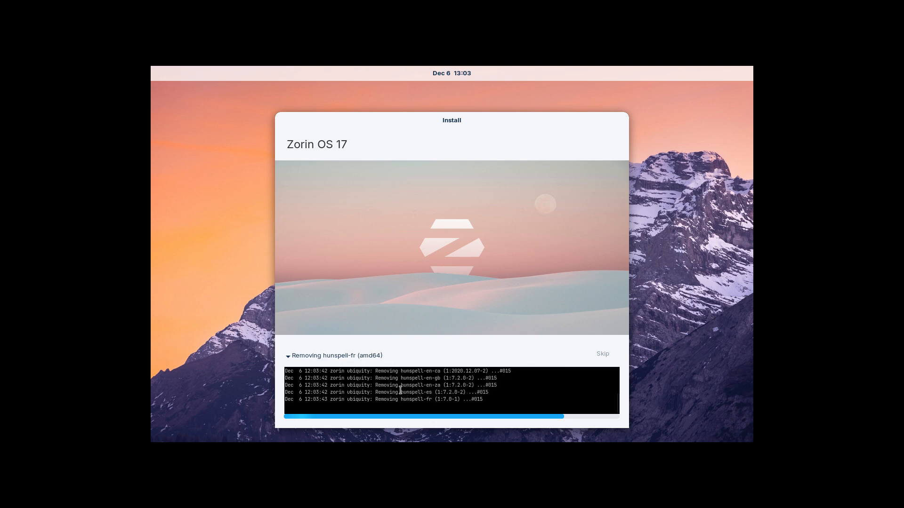
pyautogui.moveTo(406, 392); pyautogui.dragTo(384, 392)
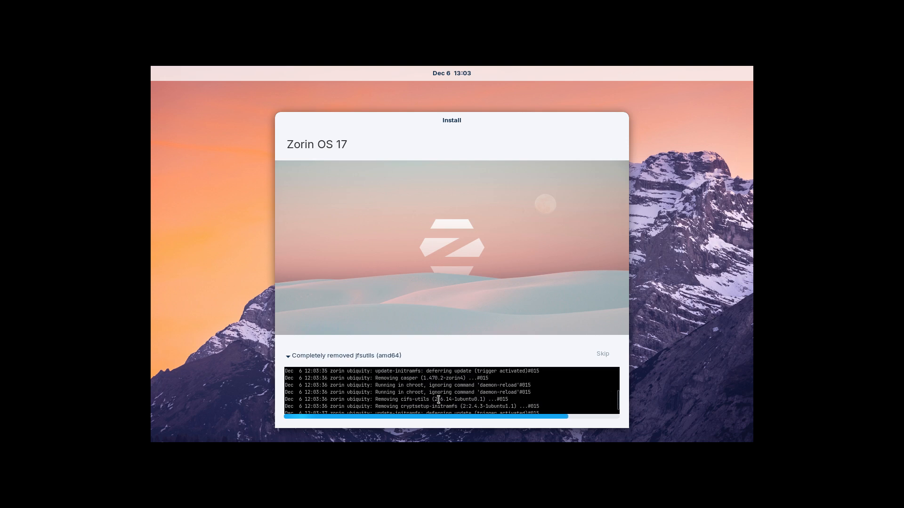
pyautogui.scroll(2, 438, 400)
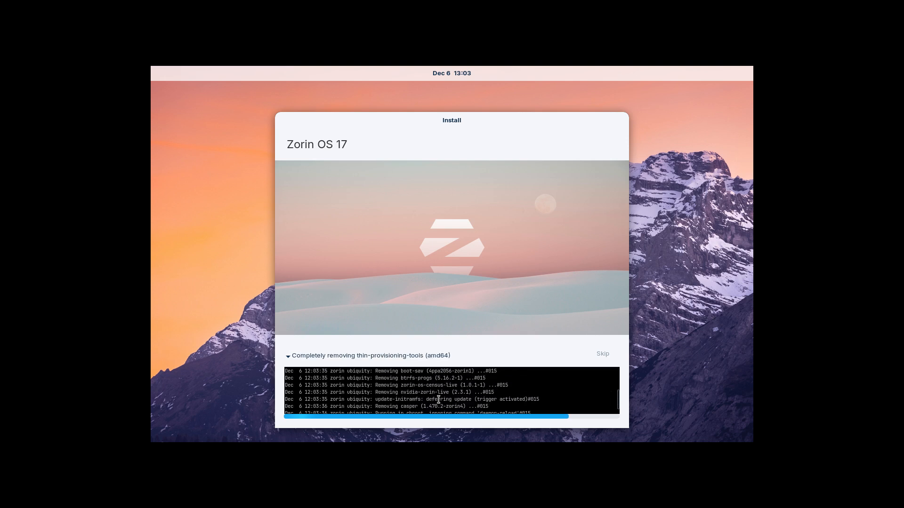
pyautogui.moveTo(401, 397); pyautogui.dragTo(443, 393)
pyautogui.click(446, 395)
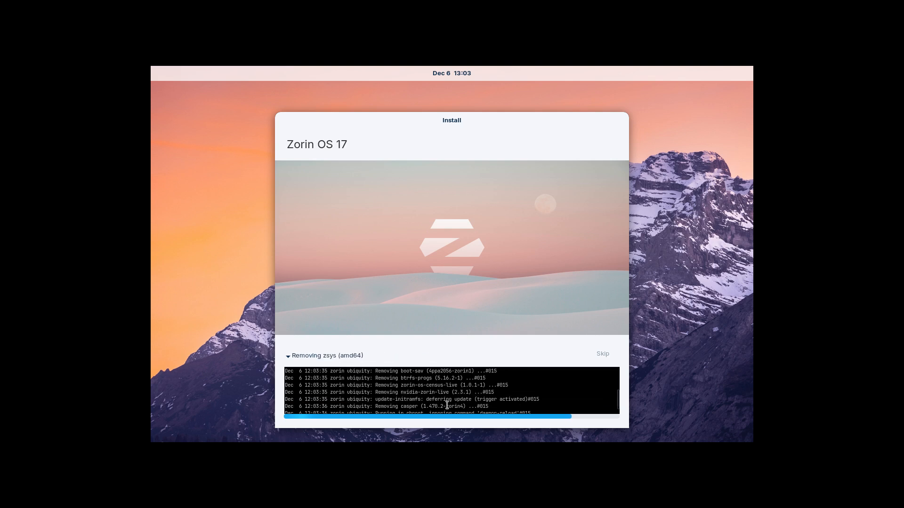
pyautogui.scroll(4, 446, 405)
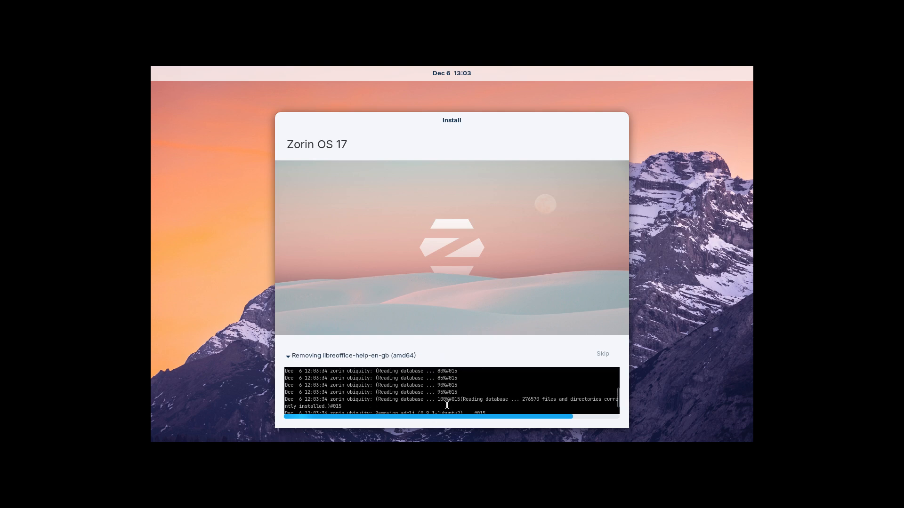
pyautogui.scroll(1, 446, 405)
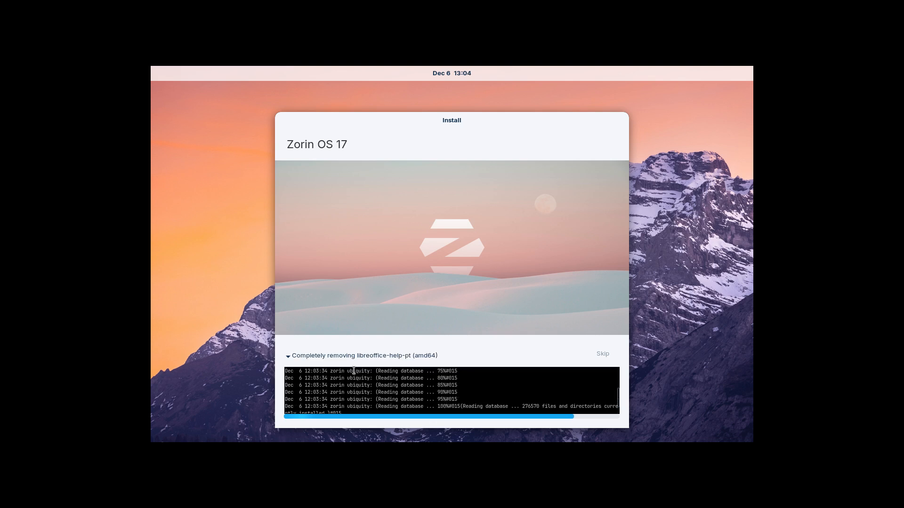
pyautogui.scroll(-10, 418, 402)
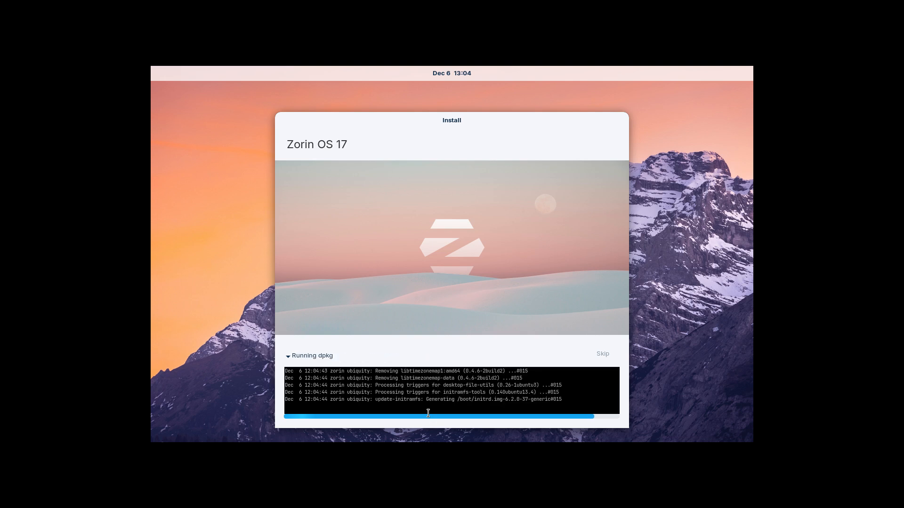
pyautogui.moveTo(457, 399); pyautogui.dragTo(559, 400)
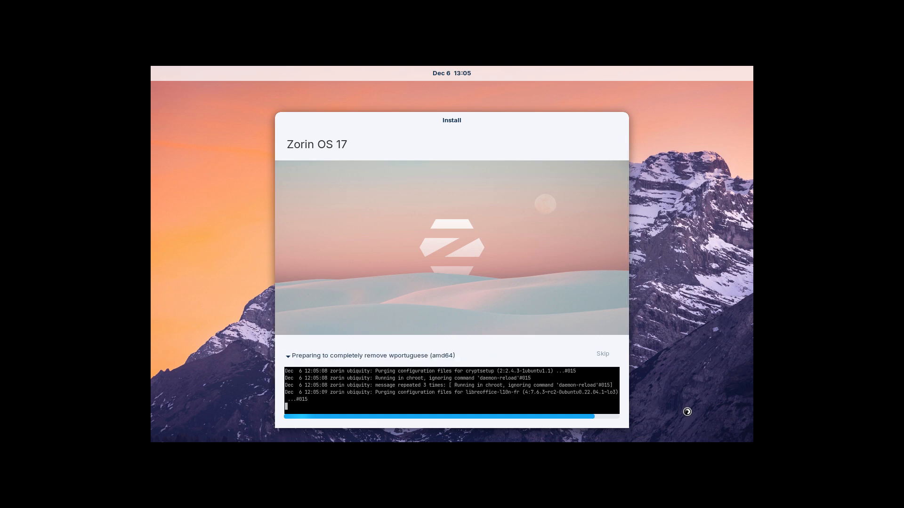
pyautogui.hotkey('ctrl', 'alt', 't')
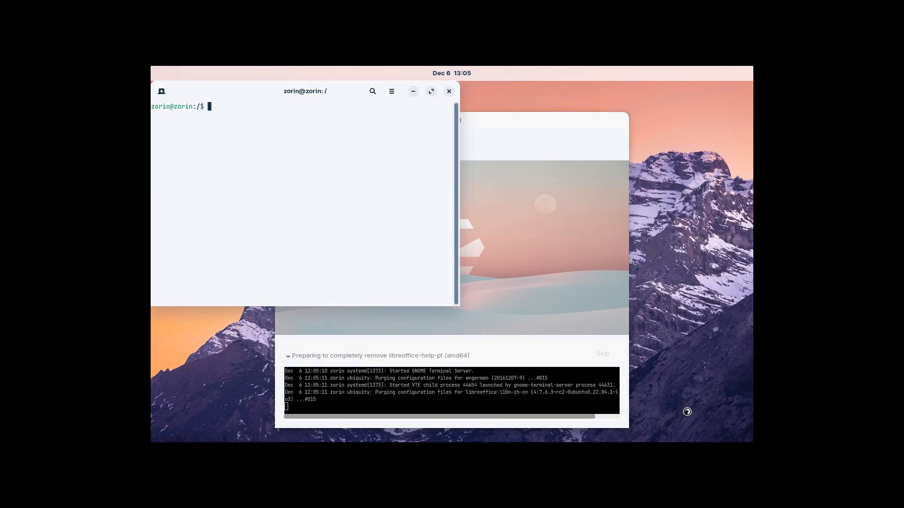
pyautogui.write('ls ')
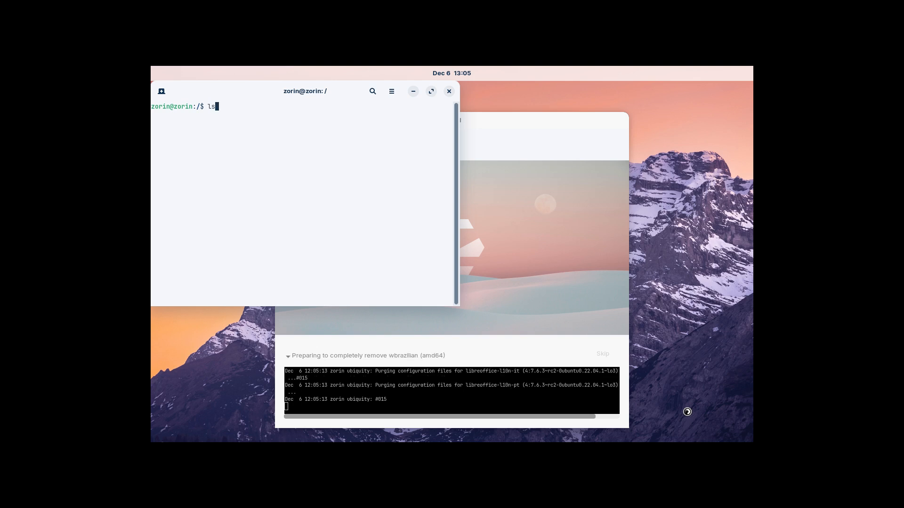
pyautogui.write('/')
pyautogui.press('Return')
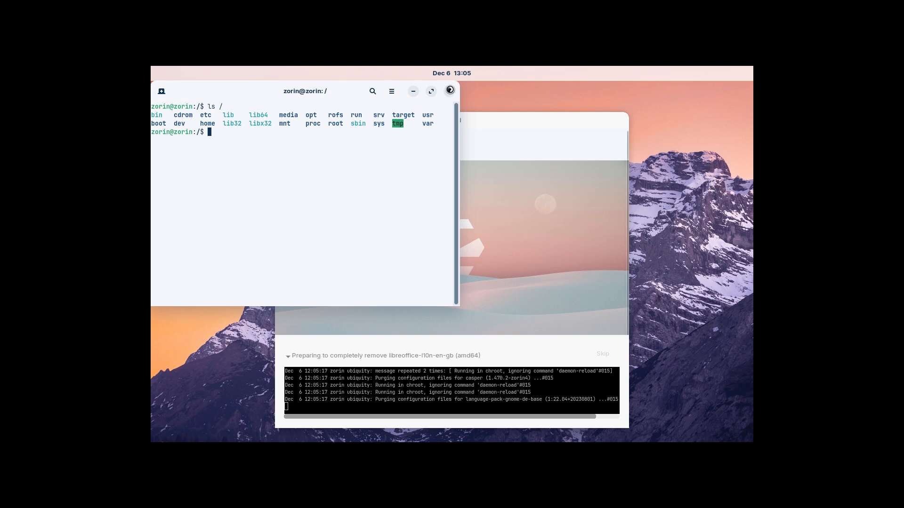
pyautogui.click(450, 90)
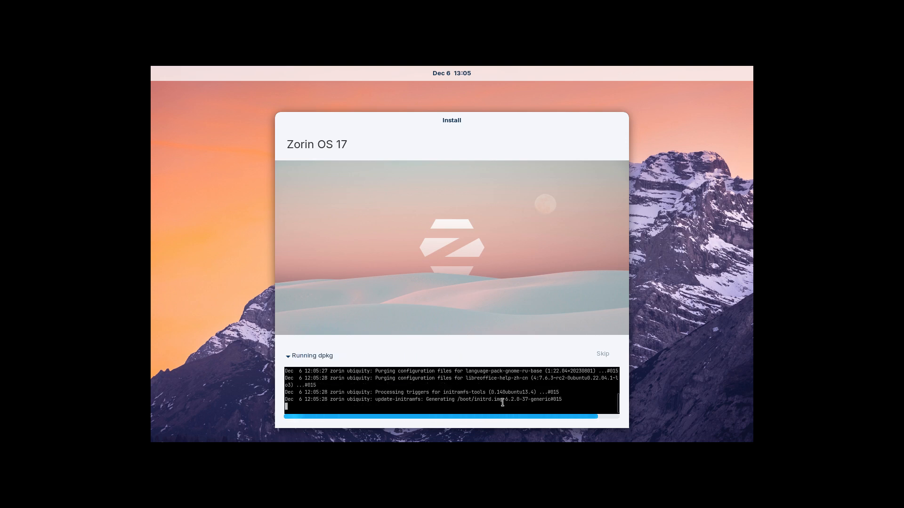
# Highlight the kernel version in the log while the installation runs to completion.
pyautogui.moveTo(502, 401); pyautogui.dragTo(529, 400)
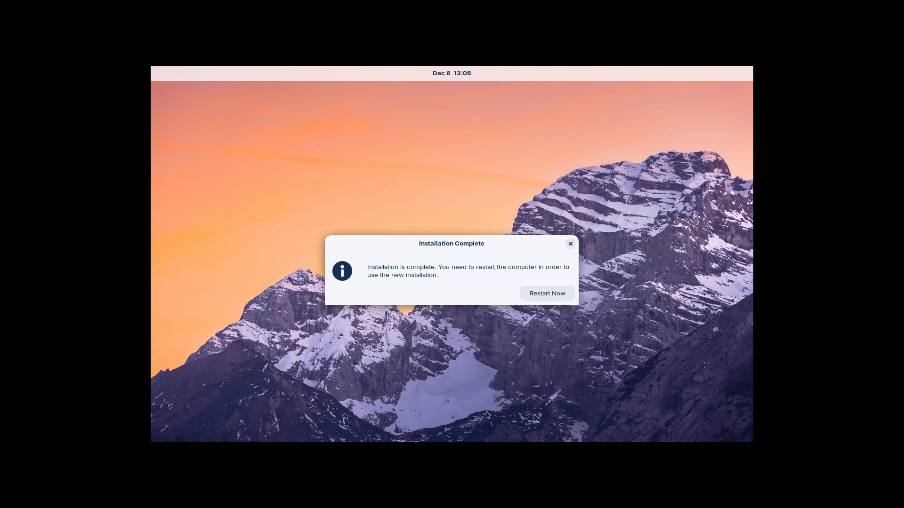
# Restart the VM into the installed Zorin OS and confirm the install-medium prompt.
pyautogui.click(554, 293)
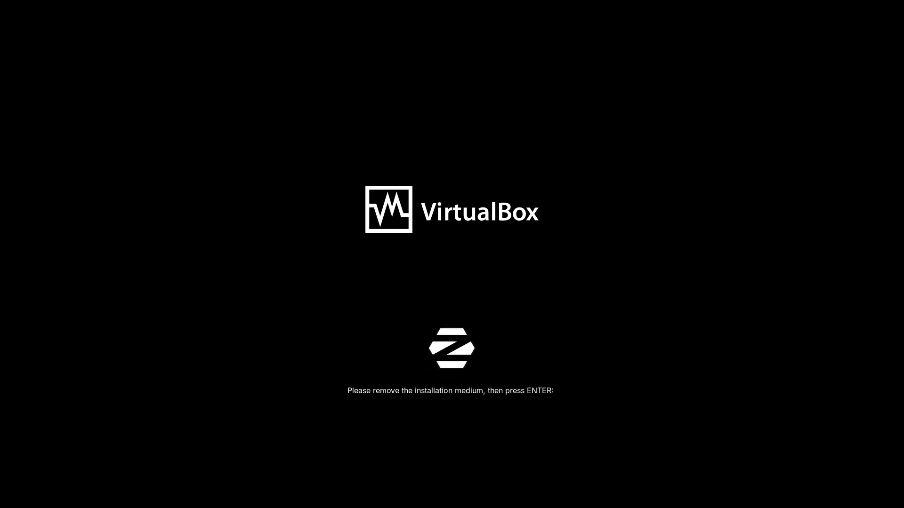
pyautogui.press('Return')
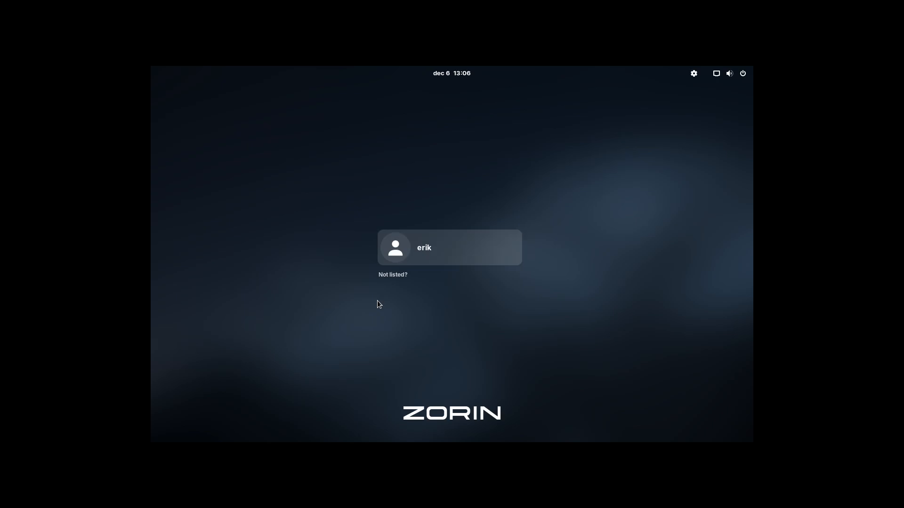
# Sign in to the newly created user account with its password.
pyautogui.click(396, 250)
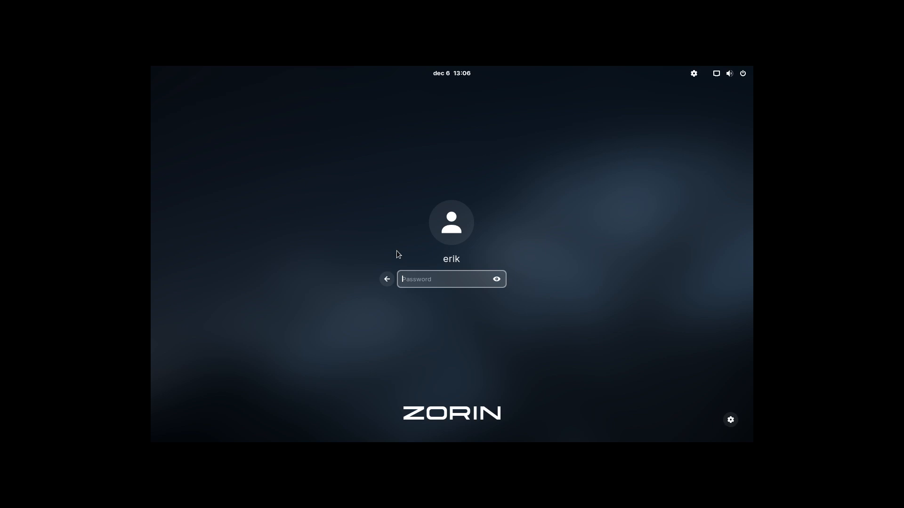
pyautogui.write('****')
pyautogui.press('Return')
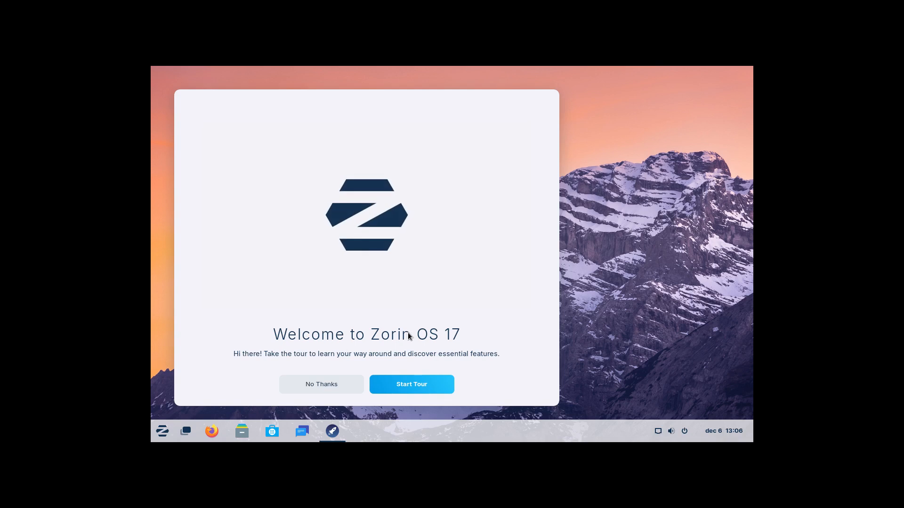
# Start the welcome tour, open and close the Zorin menu, and advance to the desktop-look page.
pyautogui.click(414, 385)
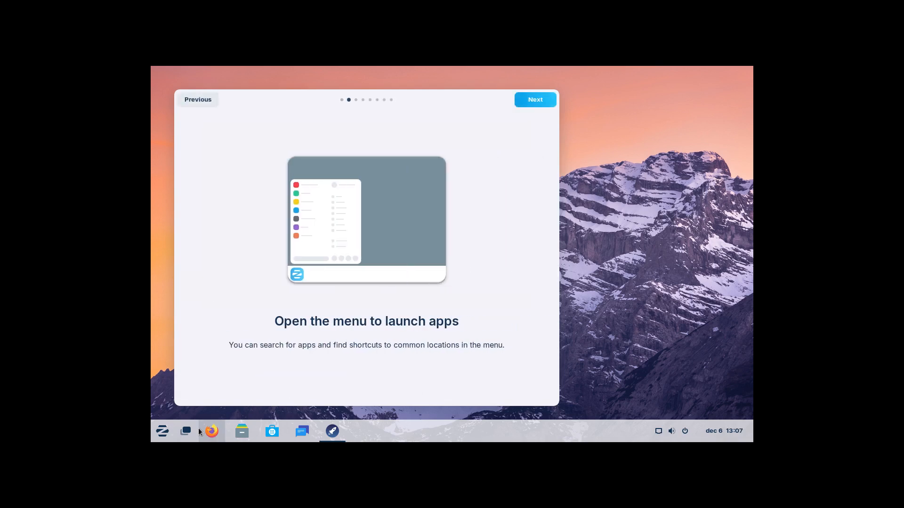
pyautogui.click(163, 431)
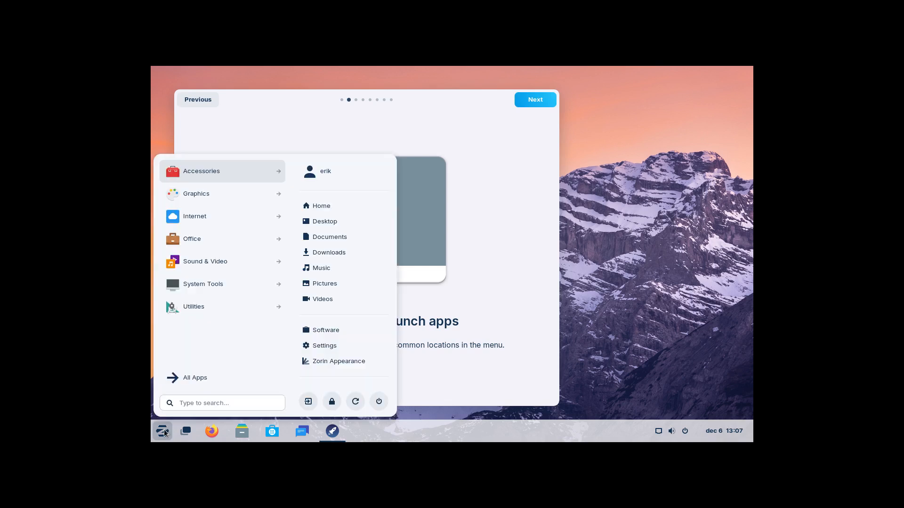
pyautogui.click(163, 431)
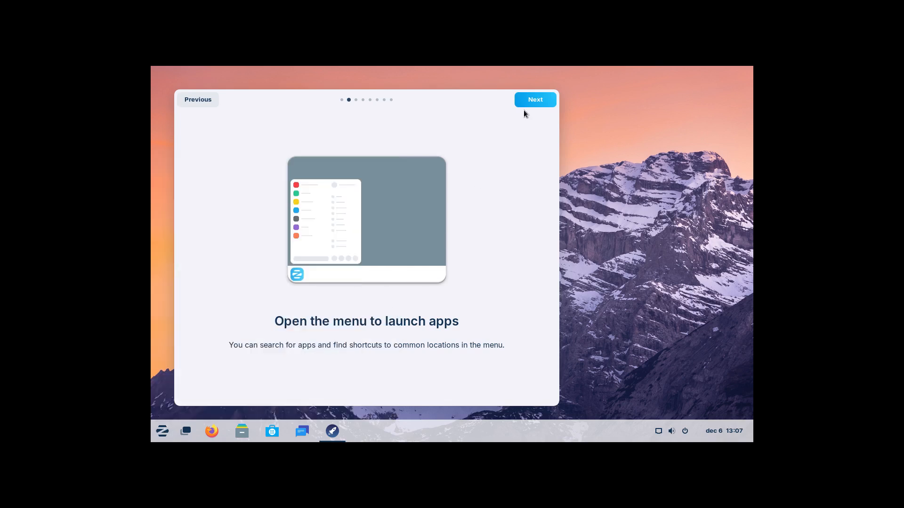
pyautogui.click(540, 99)
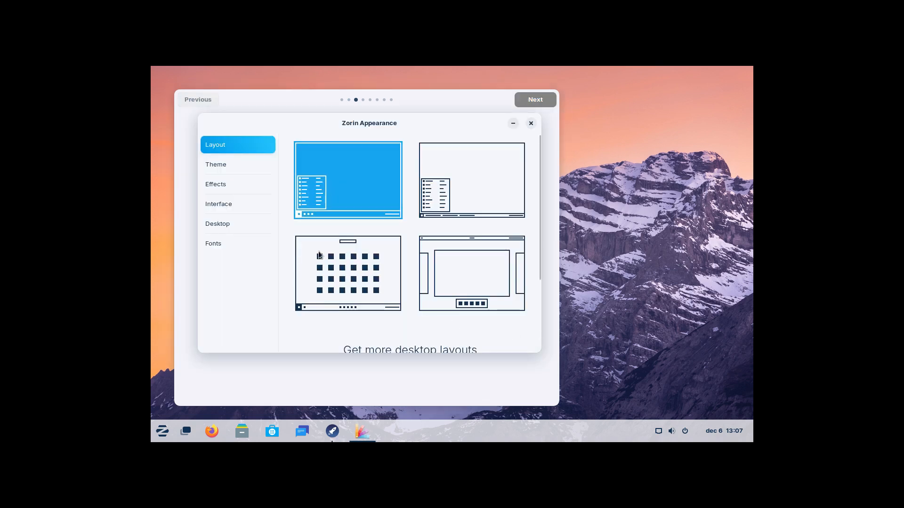
# Switch Zorin Appearance to the dark style and set the application theme to Adwaita-dark.
pyautogui.scroll(-4, 483, 196)
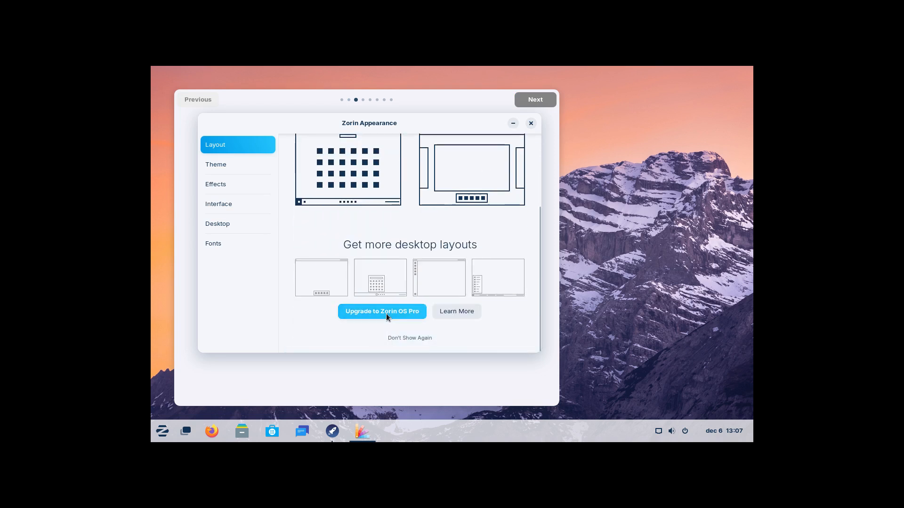
pyautogui.click(245, 166)
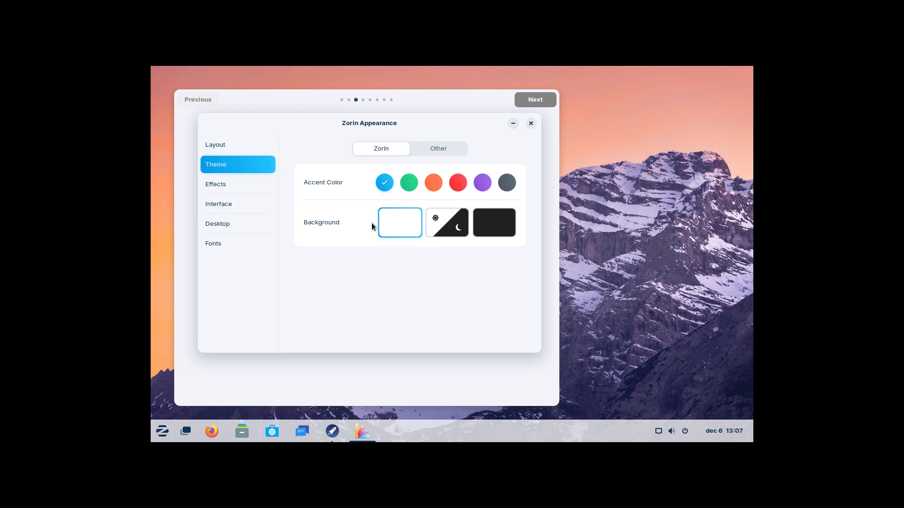
pyautogui.click(512, 229)
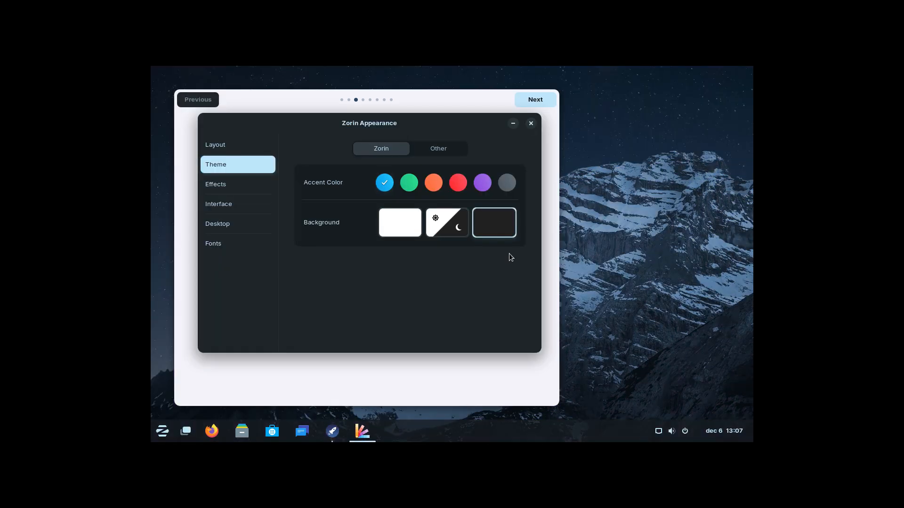
pyautogui.click(445, 152)
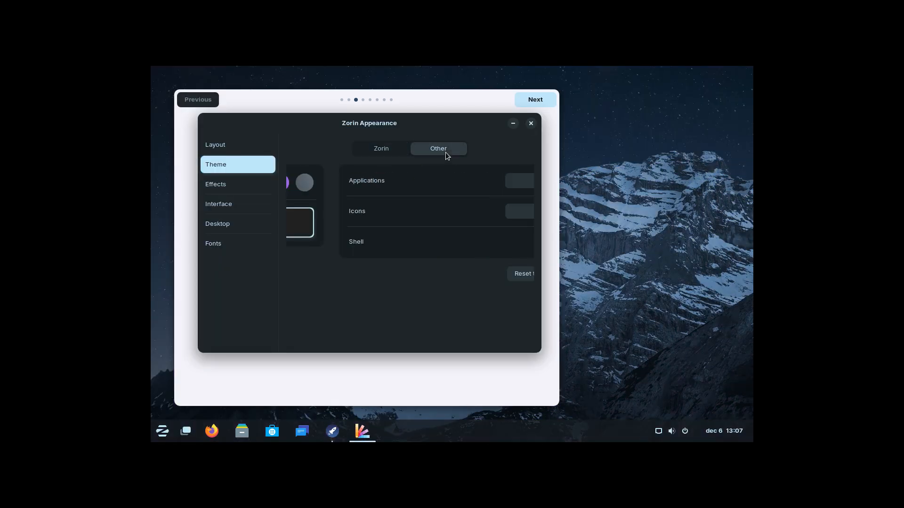
pyautogui.click(494, 181)
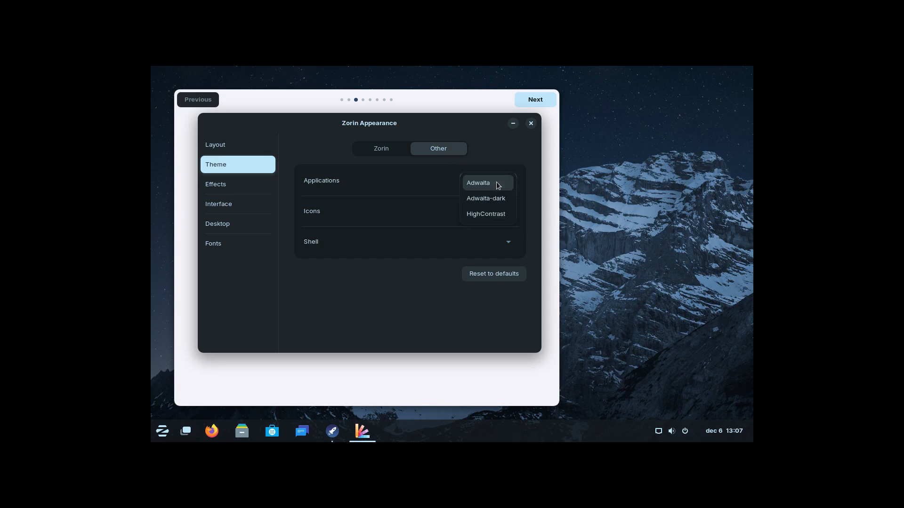
pyautogui.click(499, 199)
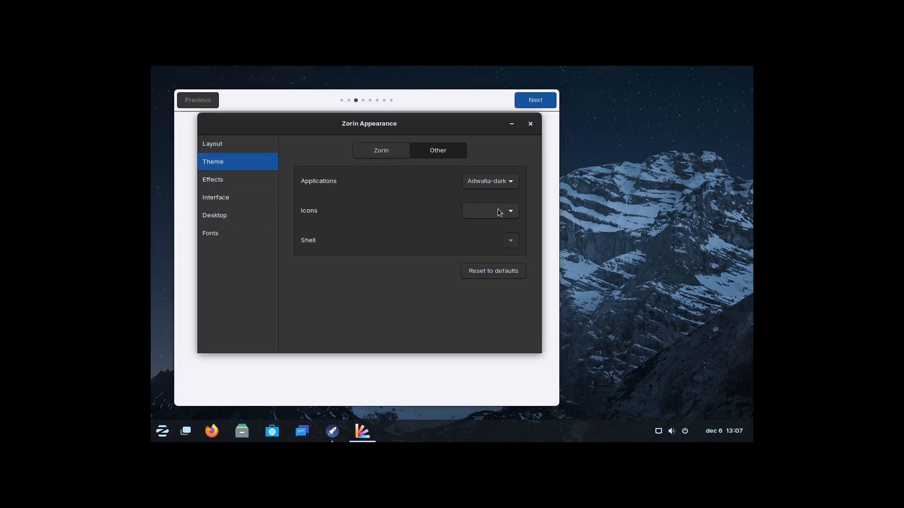
# Set the icon theme to Hicolor and reapply the Adwaita-dark application theme.
pyautogui.click(500, 212)
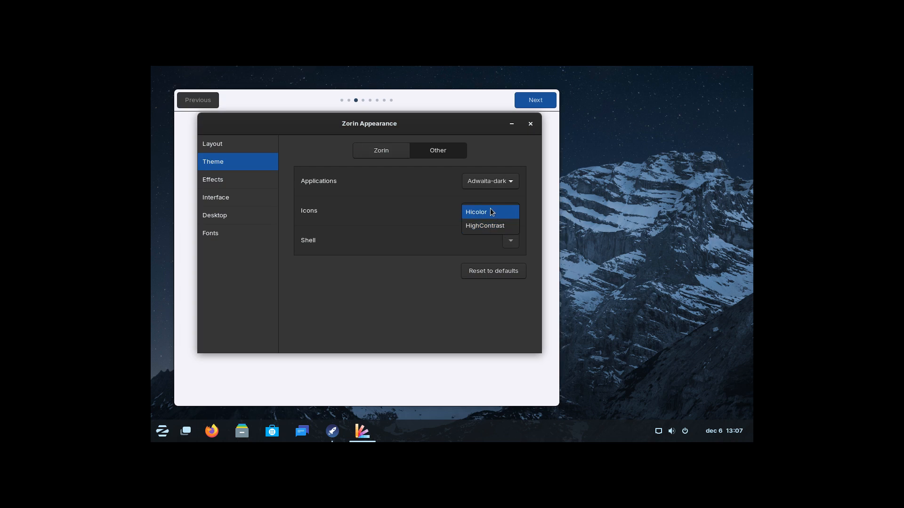
pyautogui.click(491, 212)
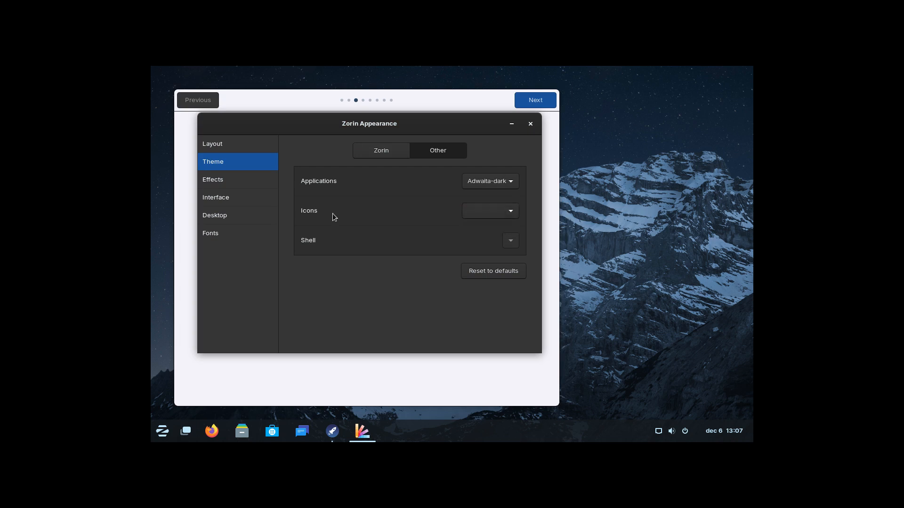
pyautogui.click(507, 187)
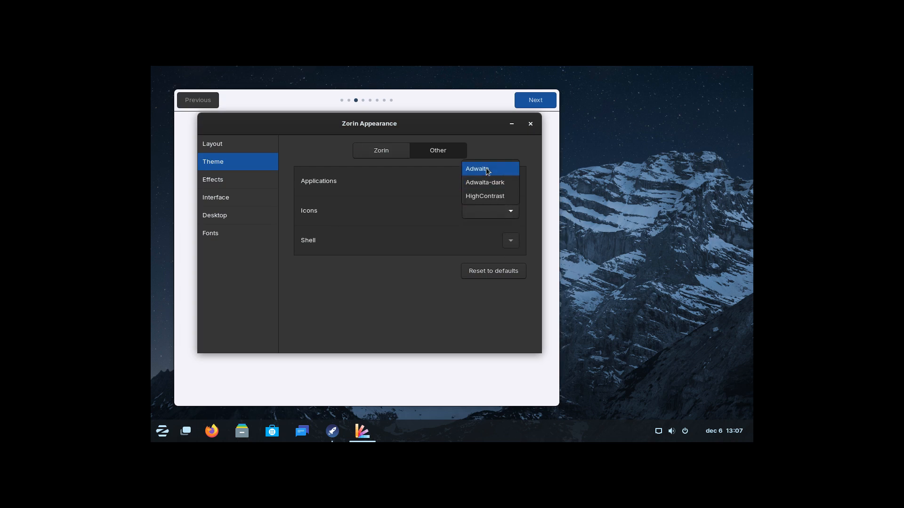
pyautogui.click(487, 172)
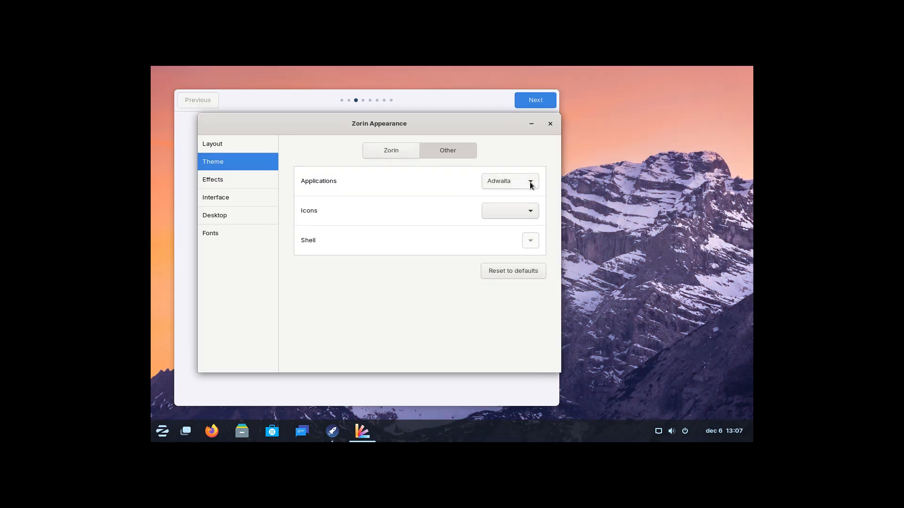
pyautogui.click(531, 182)
pyautogui.click(499, 182)
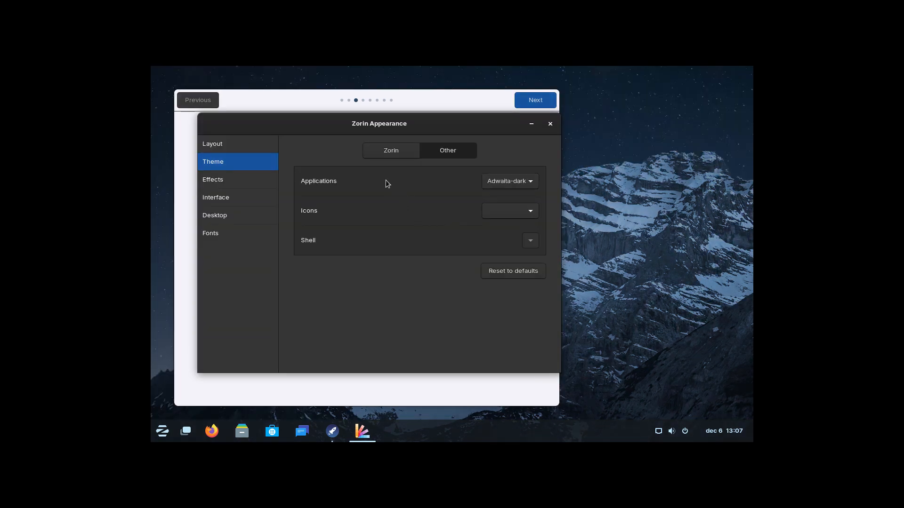
# Try the top-taskbar layout, return to the bottom-taskbar layout, and check the applications overview.
pyautogui.click(227, 146)
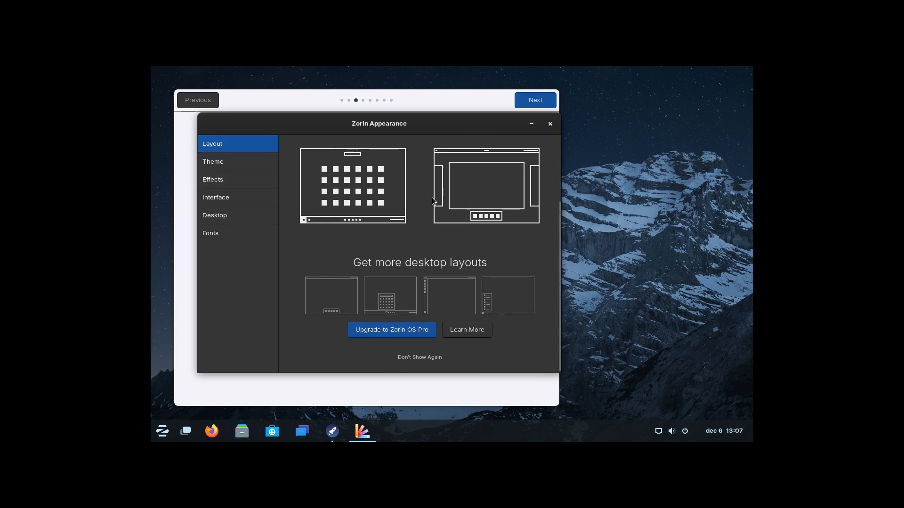
pyautogui.click(482, 198)
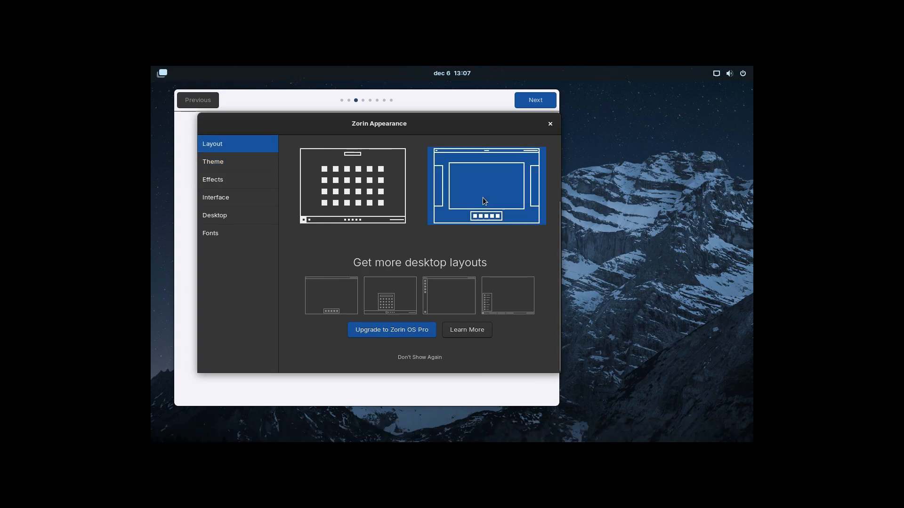
pyautogui.click(381, 193)
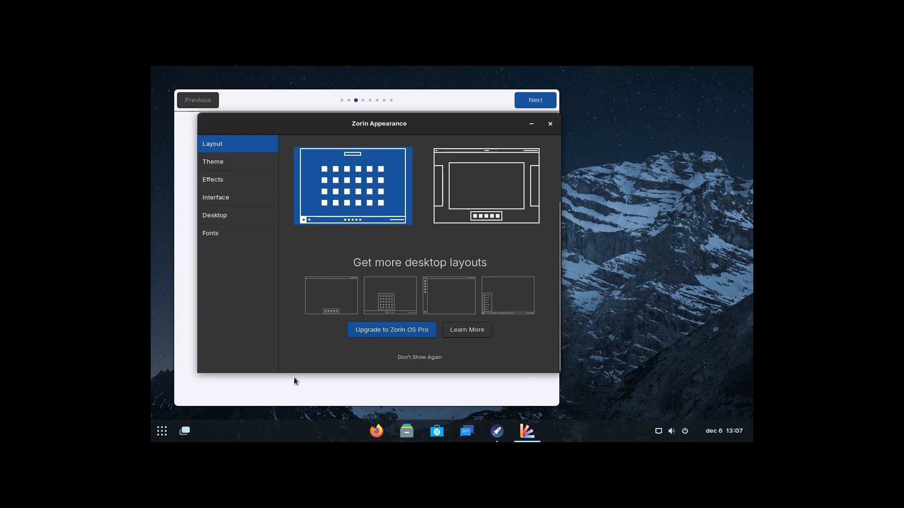
pyautogui.click(162, 433)
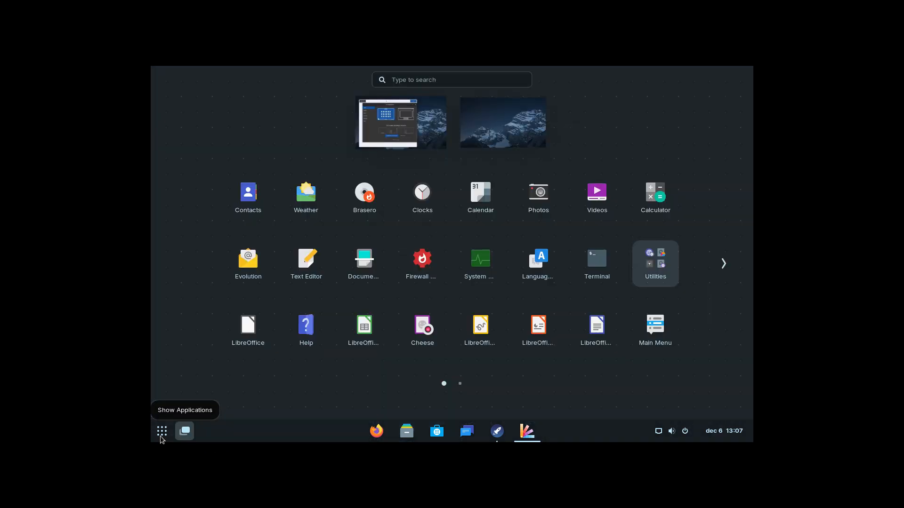
pyautogui.click(161, 437)
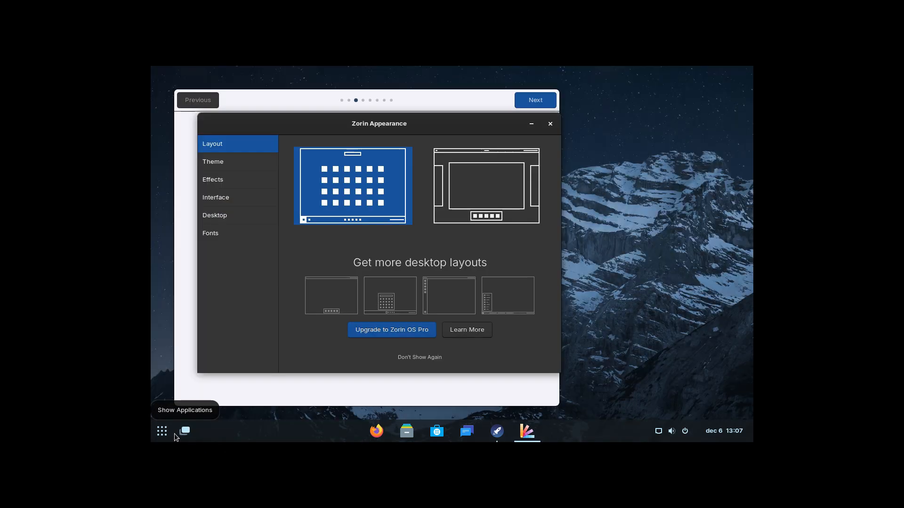
# Close Zorin Appearance, step through the remaining welcome pages, and close the tour.
pyautogui.click(550, 125)
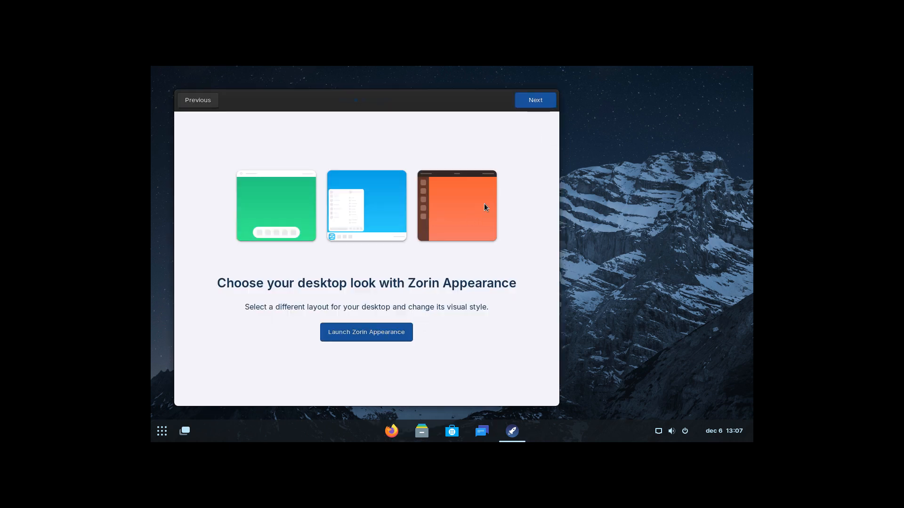
pyautogui.click(532, 100)
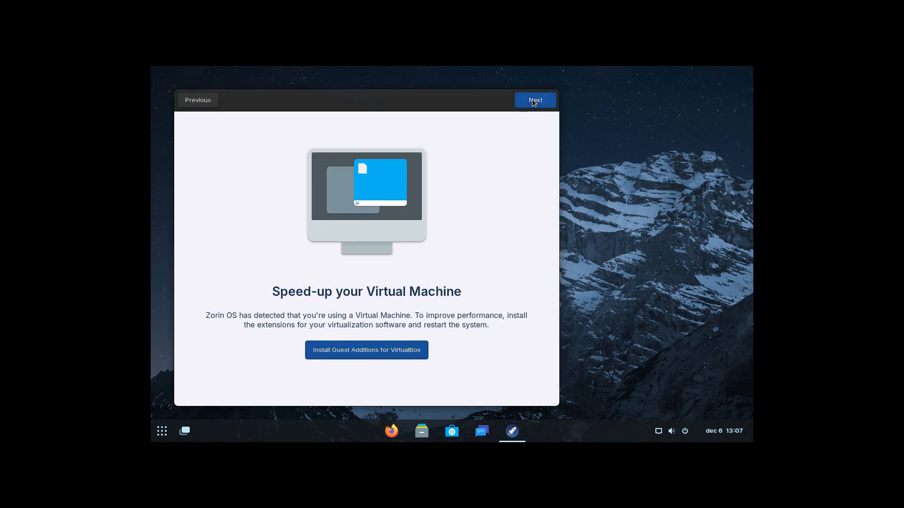
pyautogui.click(532, 100)
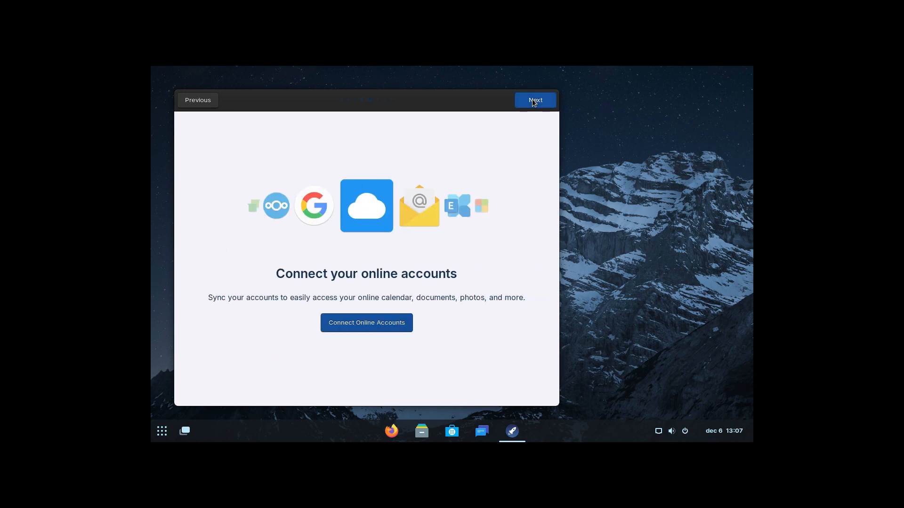
pyautogui.click(532, 100)
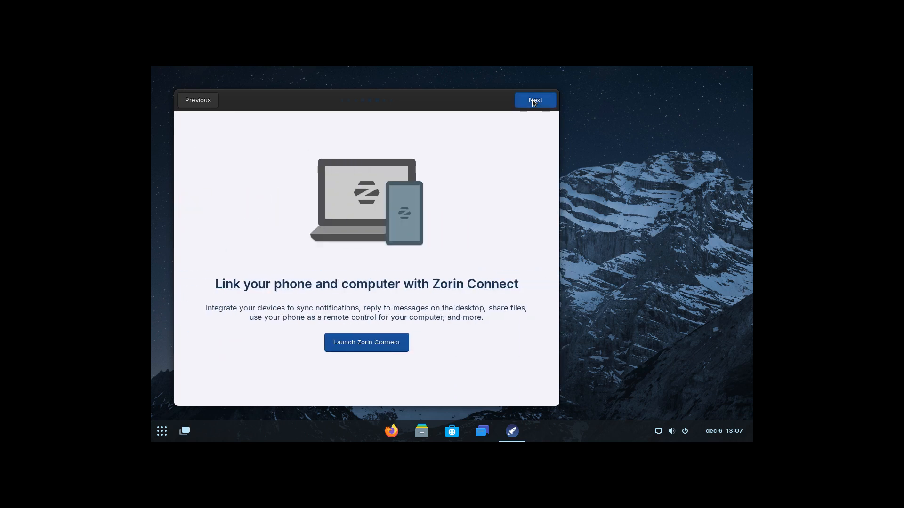
pyautogui.click(532, 100)
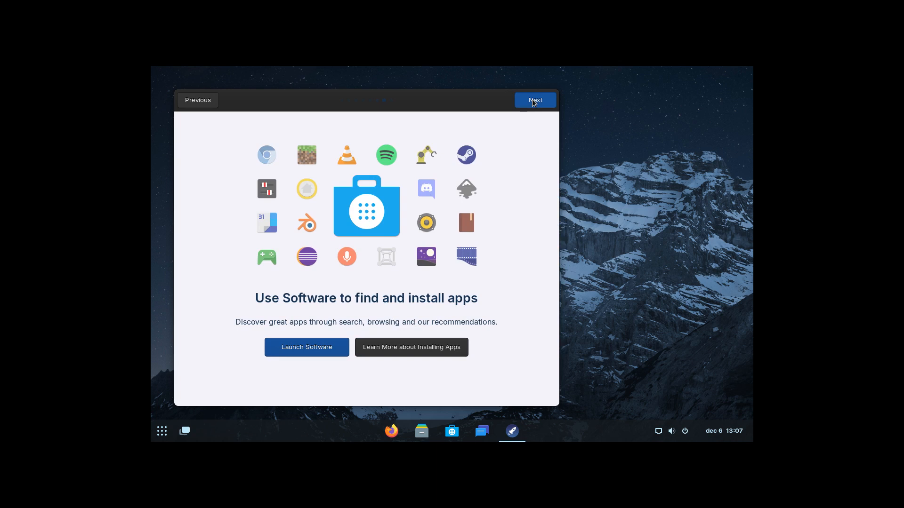
pyautogui.click(532, 100)
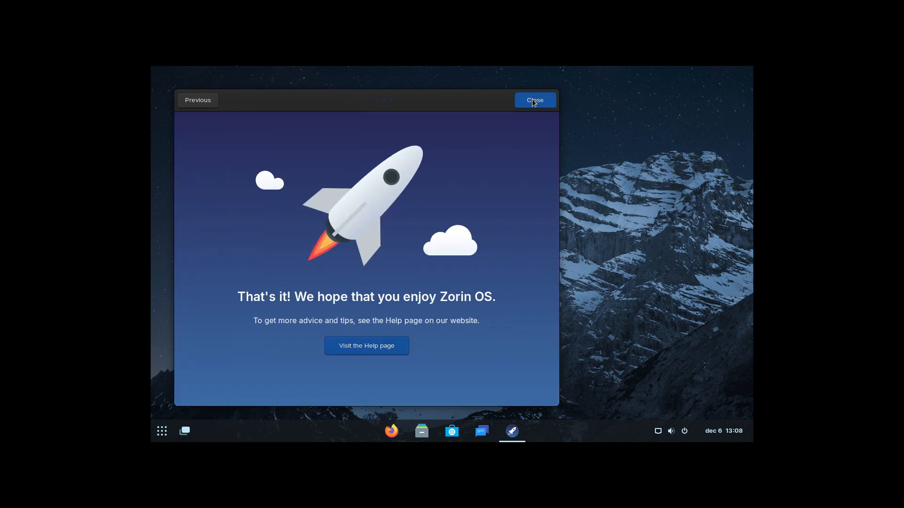
pyautogui.click(534, 103)
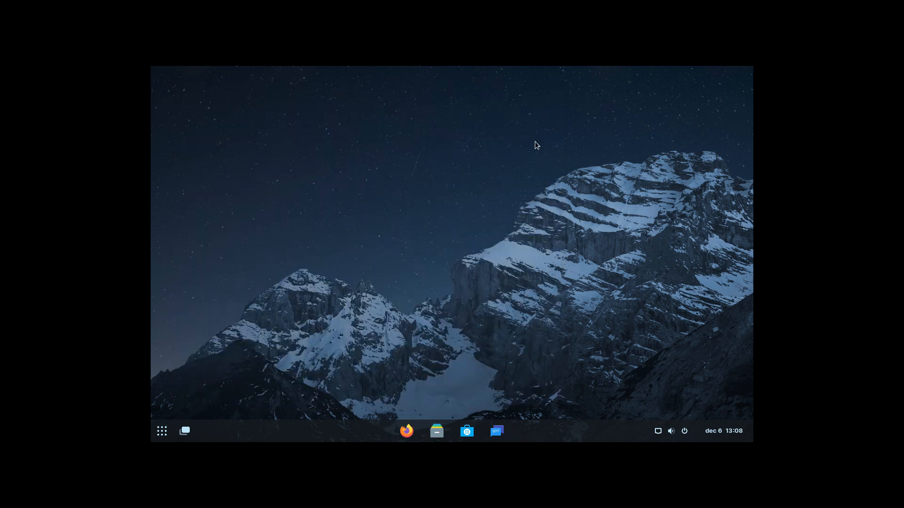
# Launch Firefox by searching 'fire' in the app grid, then reopen the grid for another search.
pyautogui.click(170, 436)
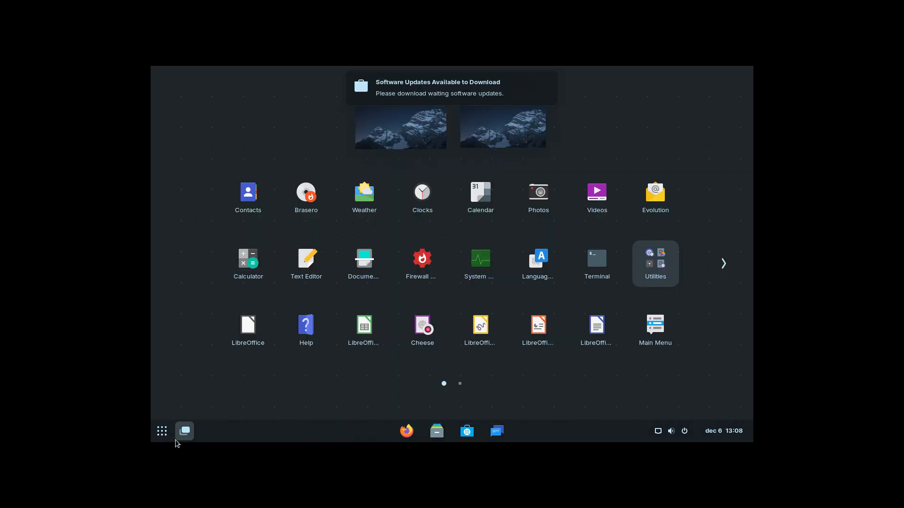
pyautogui.write('fire')
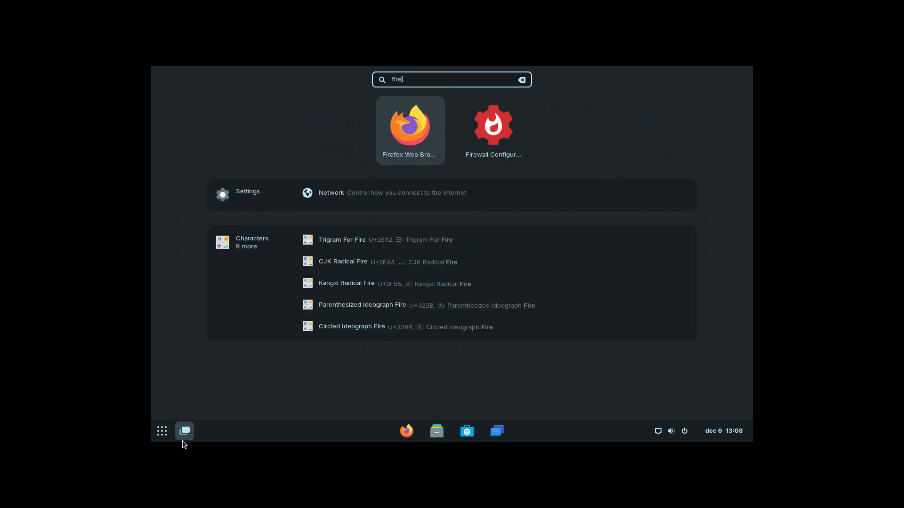
pyautogui.press('Return')
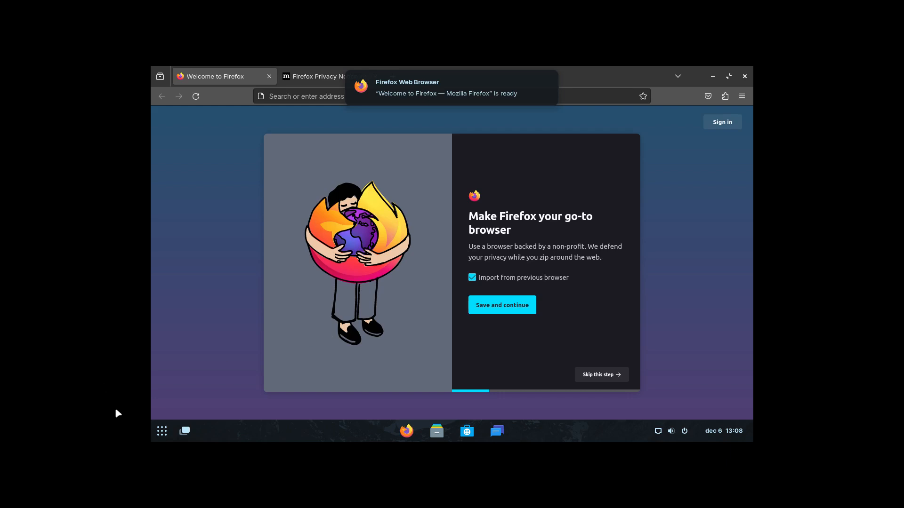
pyautogui.click(161, 437)
# Search the app grid for 'sett' and launch Settings.
pyautogui.write('sc')
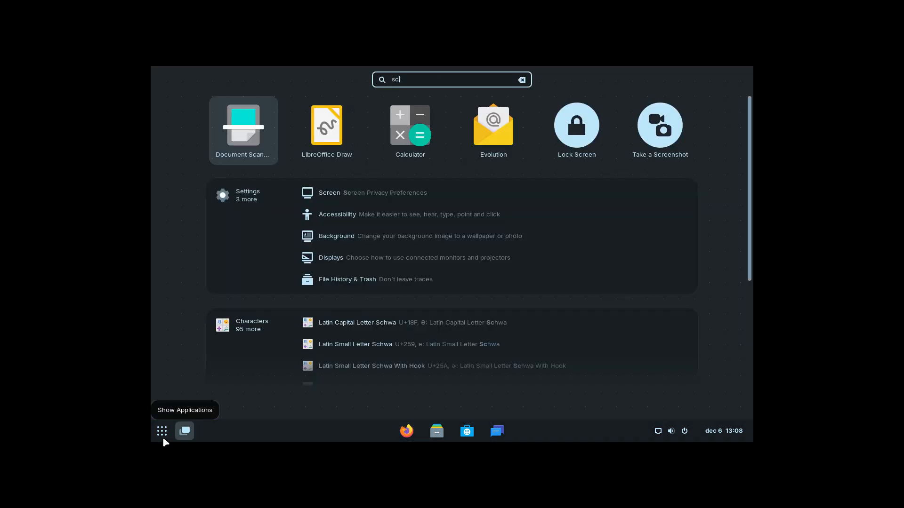
pyautogui.write('r')
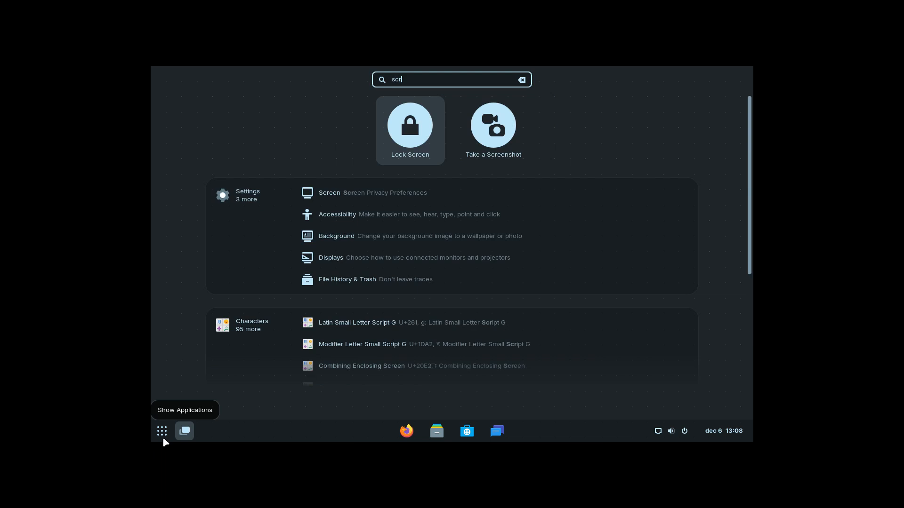
pyautogui.press('BackSpace')
pyautogui.press('BackSpace')
pyautogui.write('ett')
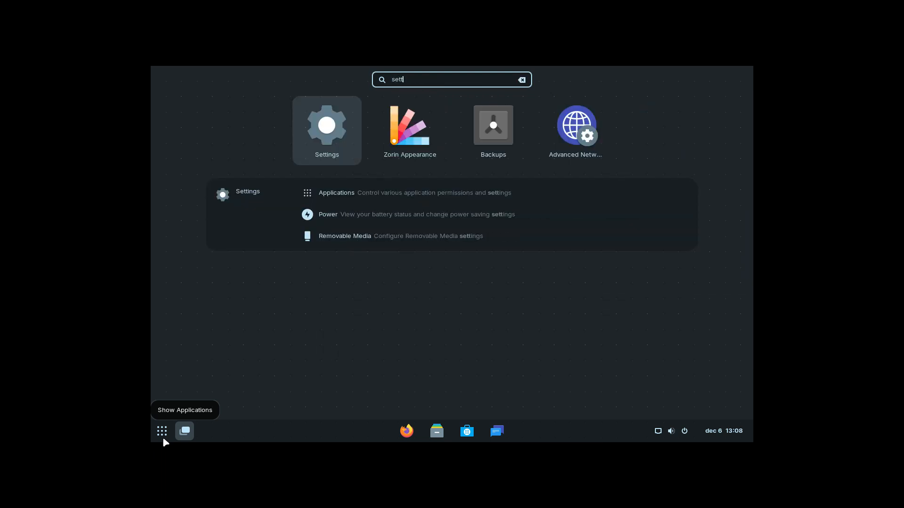
pyautogui.click(313, 137)
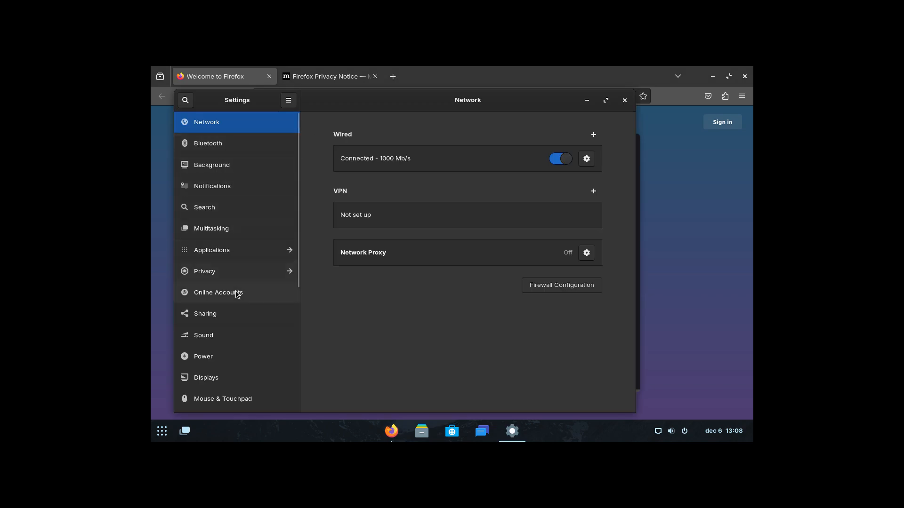
# Set the display resolution to 1920 × 1080 (16:9), keep the change, and close Settings.
pyautogui.click(236, 374)
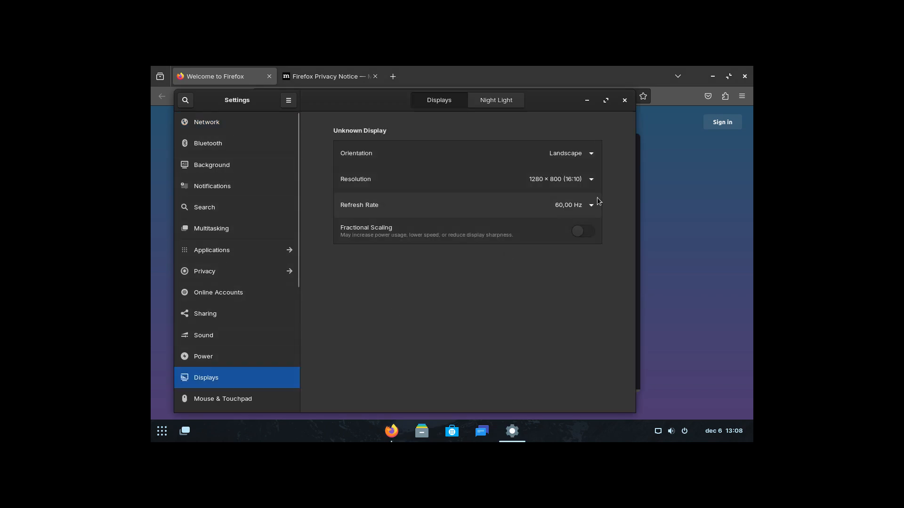
pyautogui.click(590, 182)
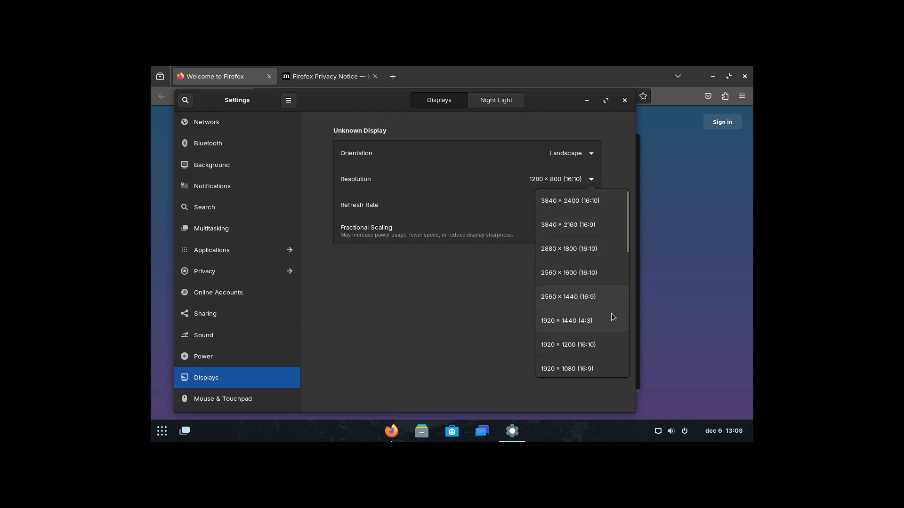
pyautogui.click(576, 369)
pyautogui.click(612, 100)
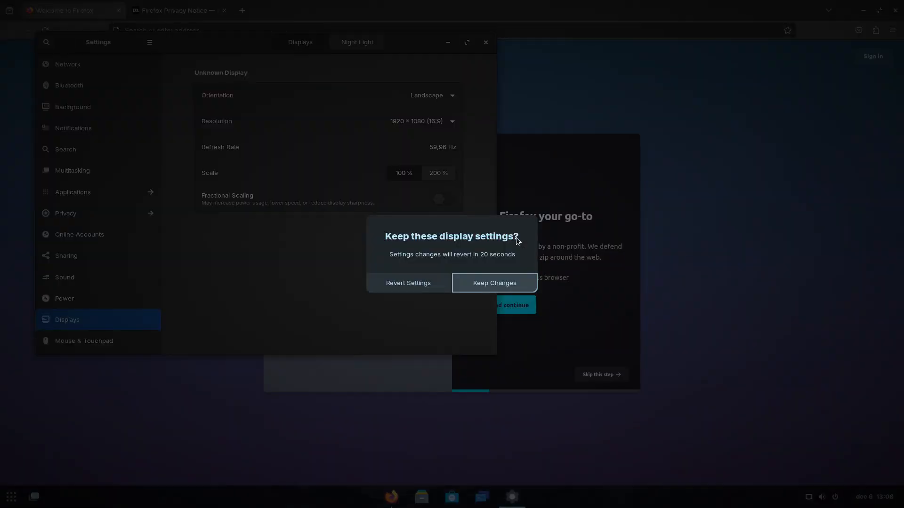
pyautogui.click(490, 281)
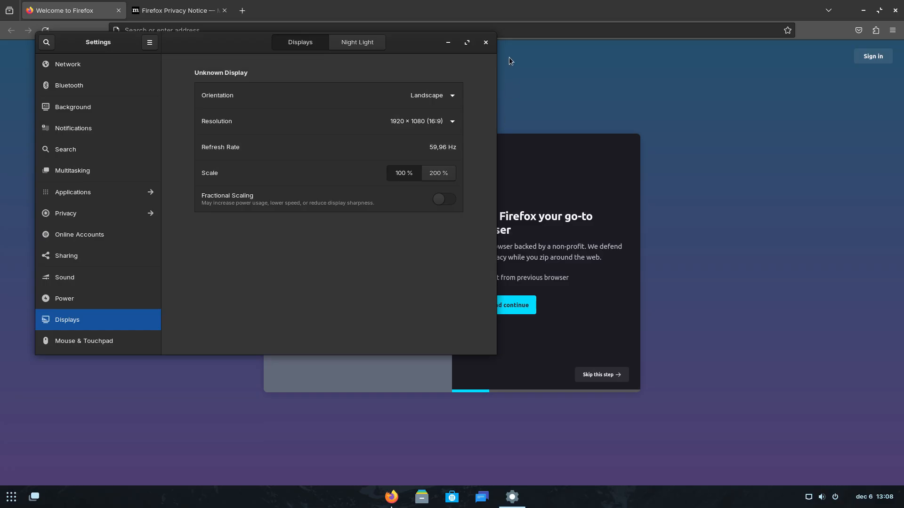
pyautogui.click(487, 43)
# Search the web for 'icons sardi' and accept Google's cookies to see results.
pyautogui.click(248, 31)
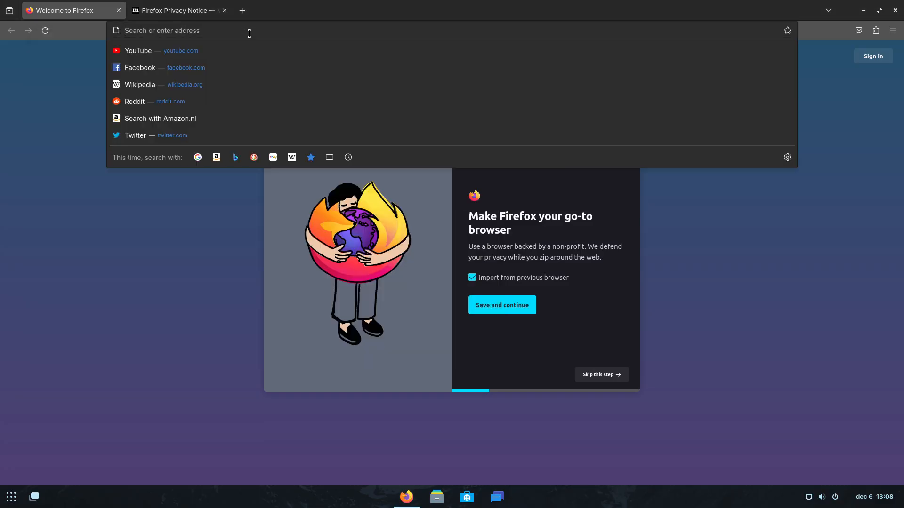
pyautogui.write('icons sardi')
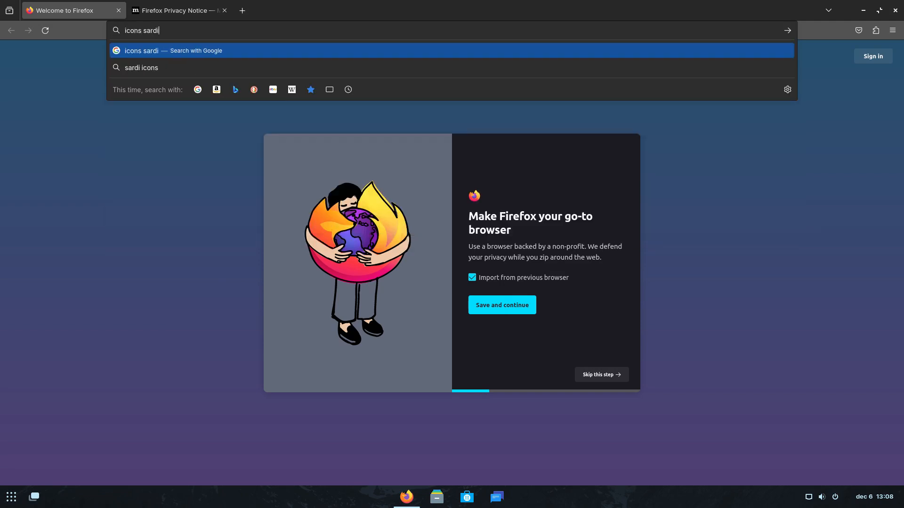
pyautogui.press('Return')
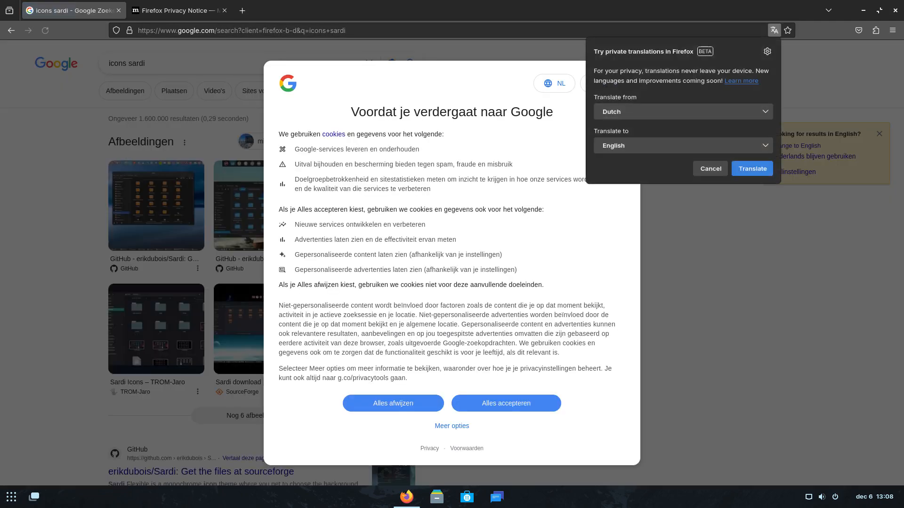
pyautogui.click(515, 413)
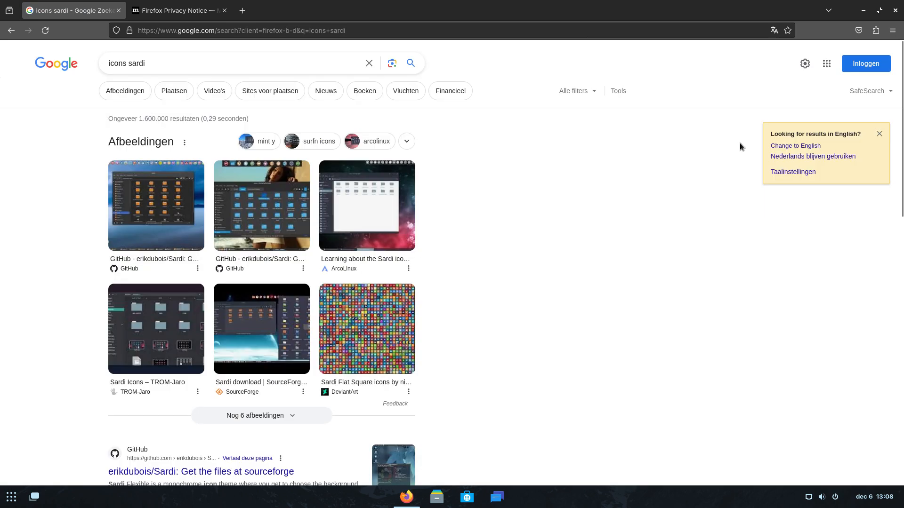
pyautogui.scroll(-5, 564, 154)
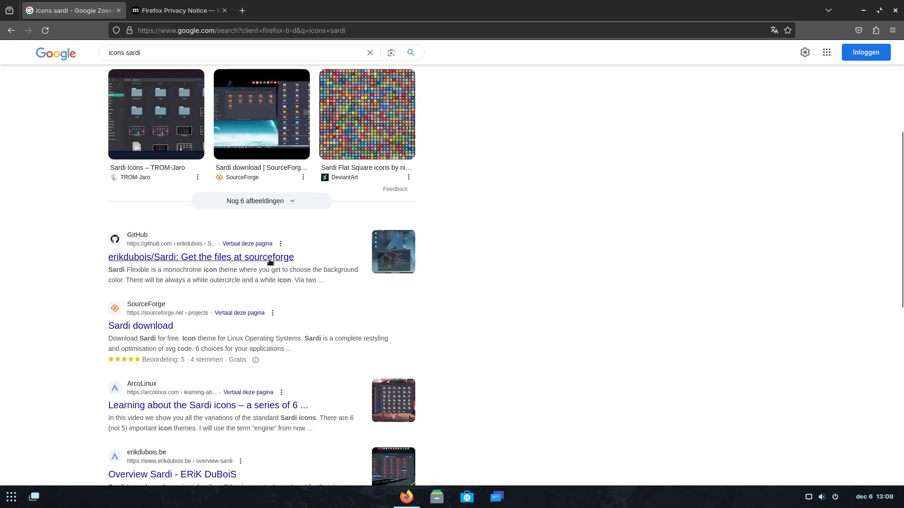
# Download sardi-icons-23.11-02.tar.gz from SourceForge, then switch to the Firefox Privacy Notice tab.
pyautogui.click(168, 327)
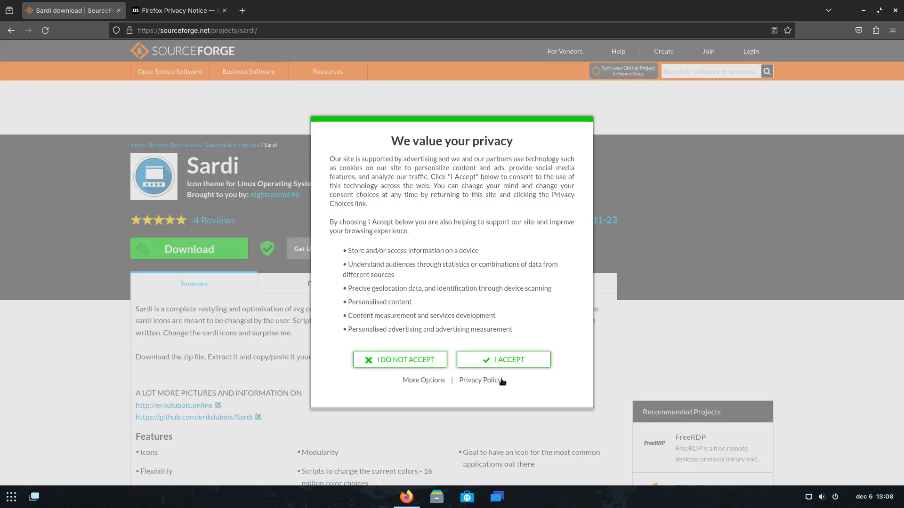
pyautogui.click(509, 361)
pyautogui.click(319, 290)
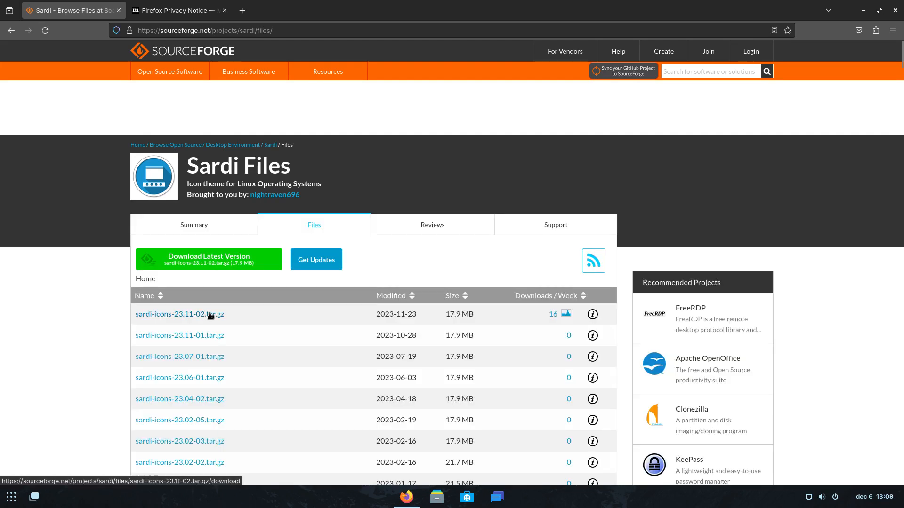
pyautogui.click(234, 318)
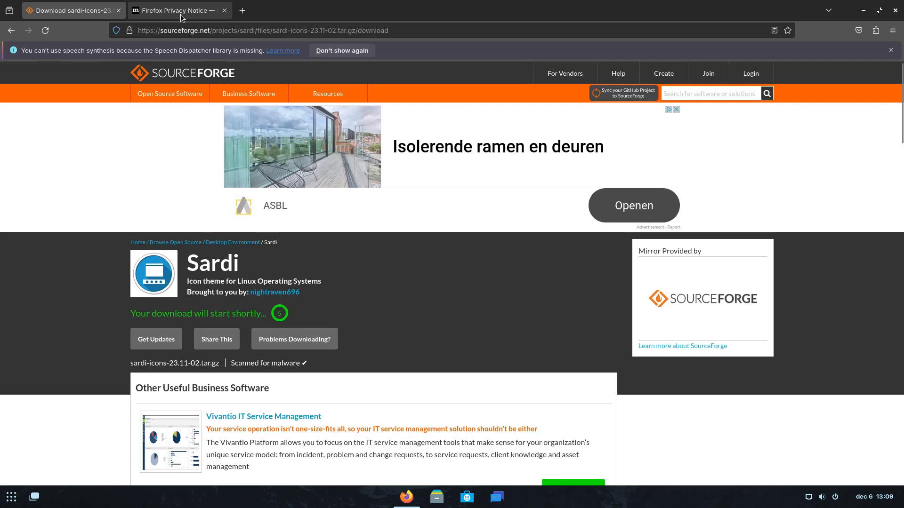
pyautogui.click(179, 10)
pyautogui.click(181, 25)
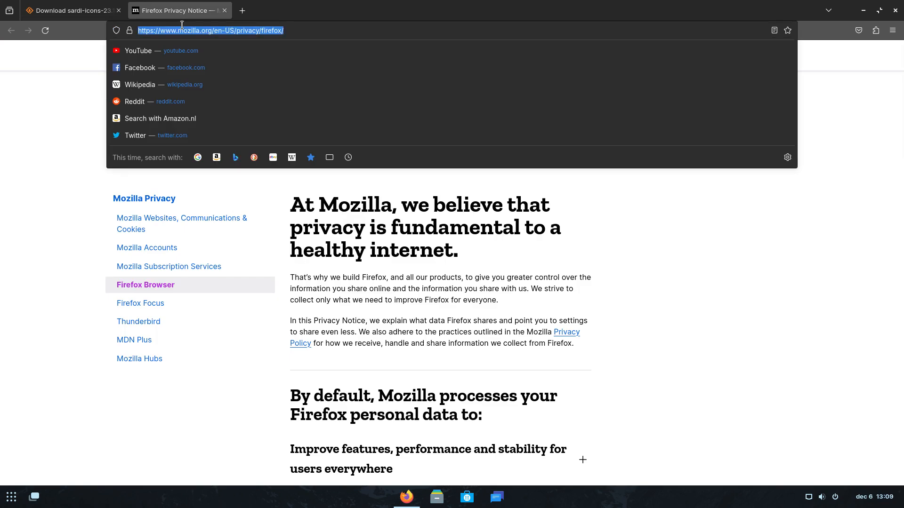
# Search 'surfn icons', download erikdubois/Surfn from GitHub as a ZIP, and show it in Downloads.
pyautogui.write('surfn icons')
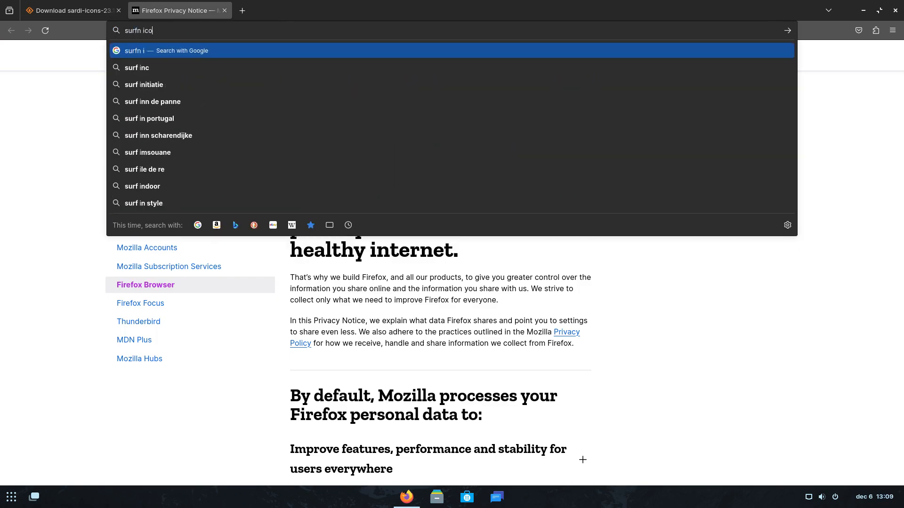
pyautogui.press('Return')
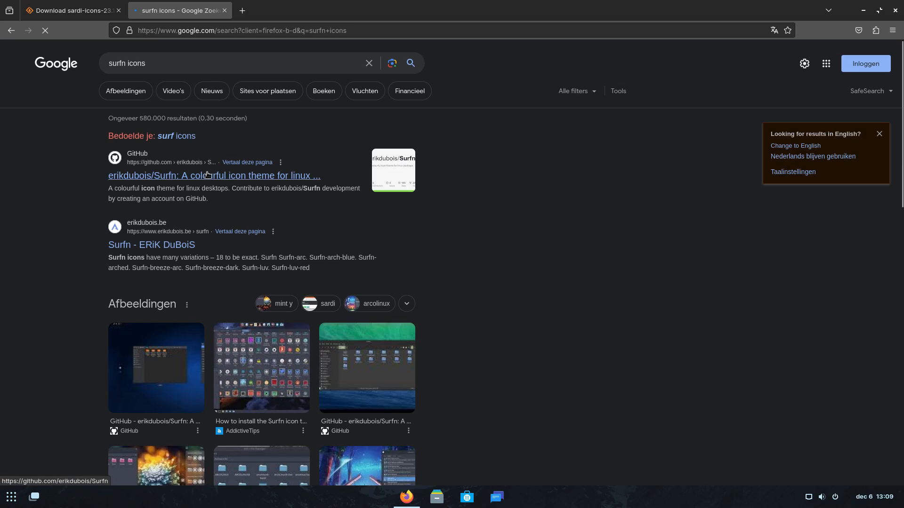
pyautogui.click(208, 176)
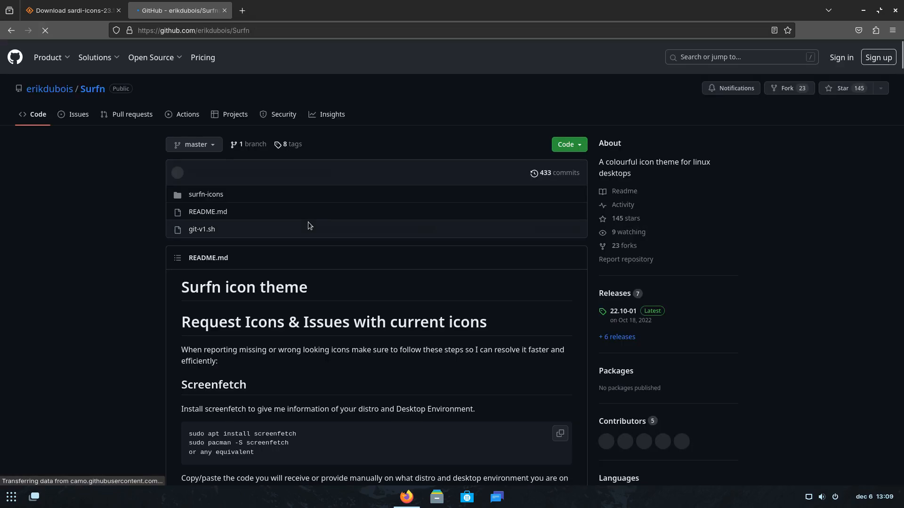
pyautogui.click(564, 146)
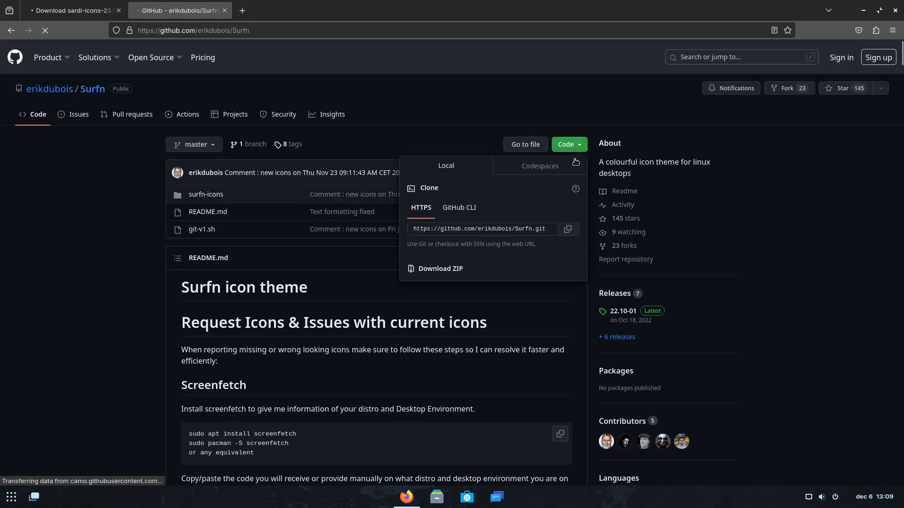
pyautogui.click(441, 270)
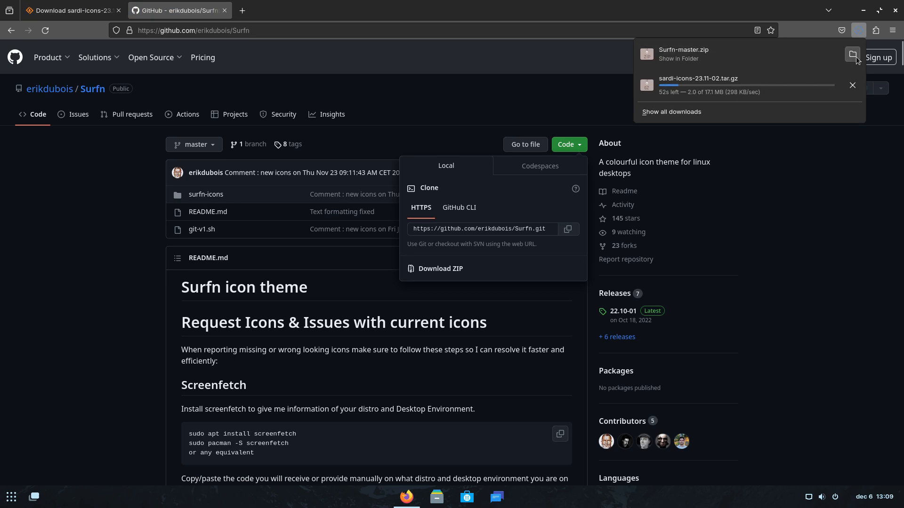
pyautogui.click(852, 54)
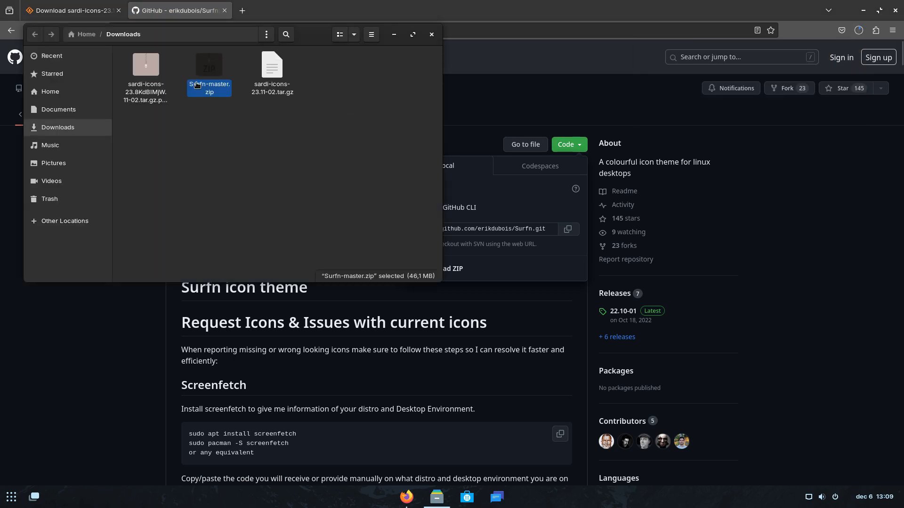
# Extract Surfn-master.zip, select all 22 folders in Surfn-master/surfn-icons, then go to Home.
pyautogui.rightClick(205, 72)
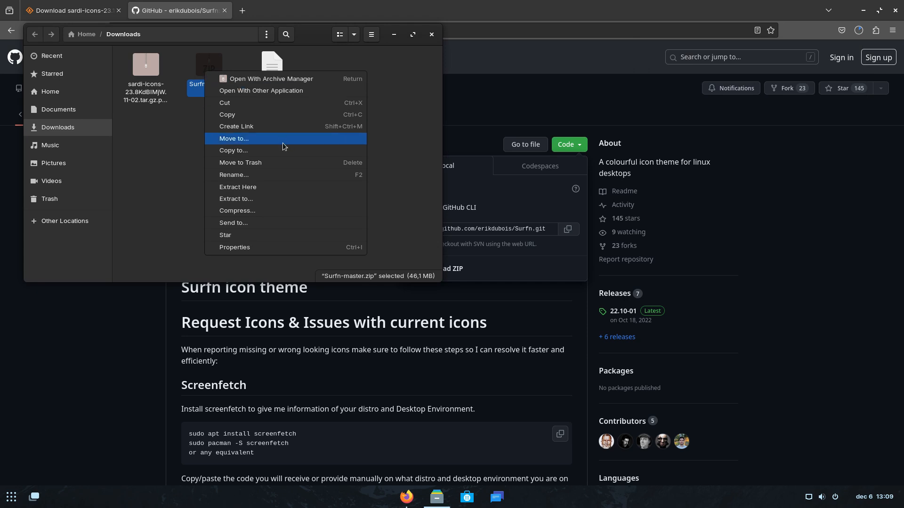
pyautogui.click(287, 187)
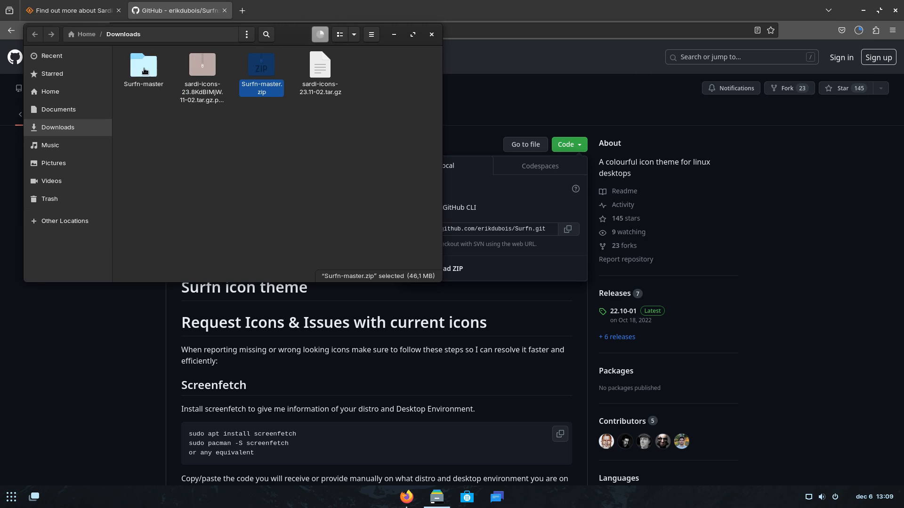
pyautogui.doubleClick(144, 65)
pyautogui.doubleClick(143, 70)
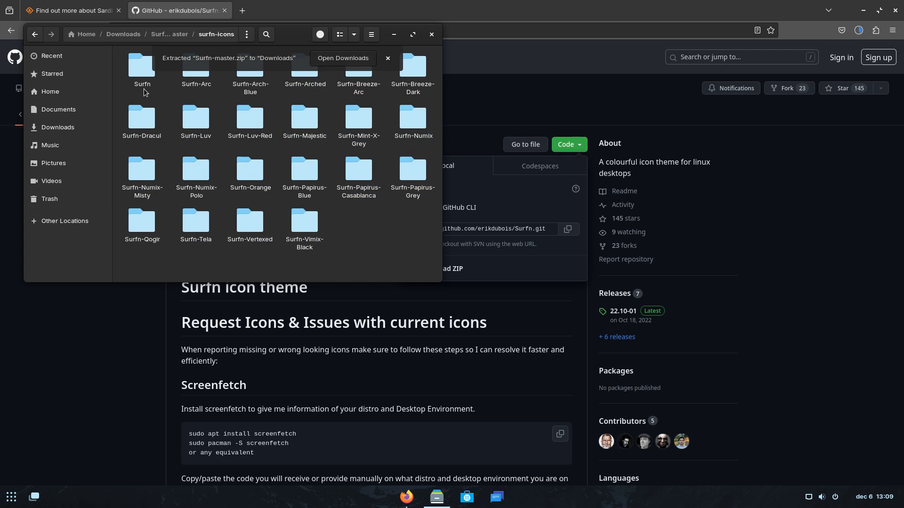
pyautogui.hotkey('ctrl', 'a')
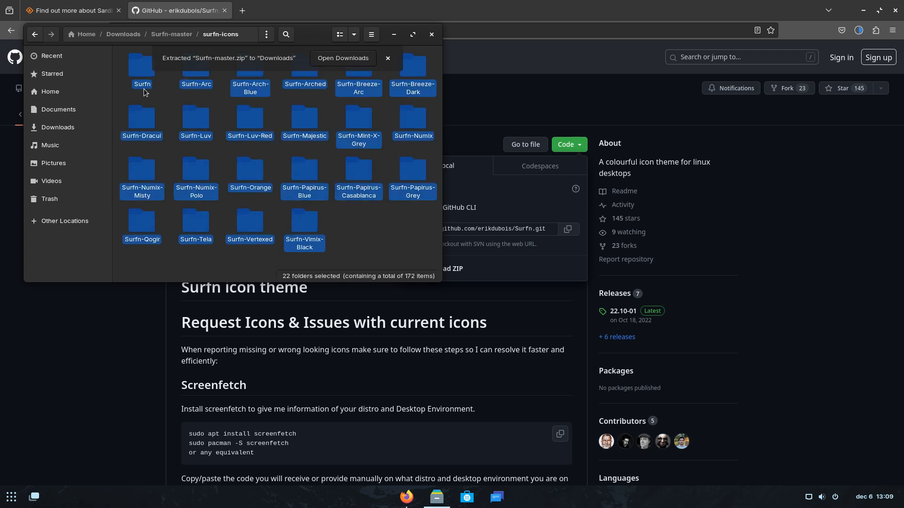
pyautogui.click(68, 97)
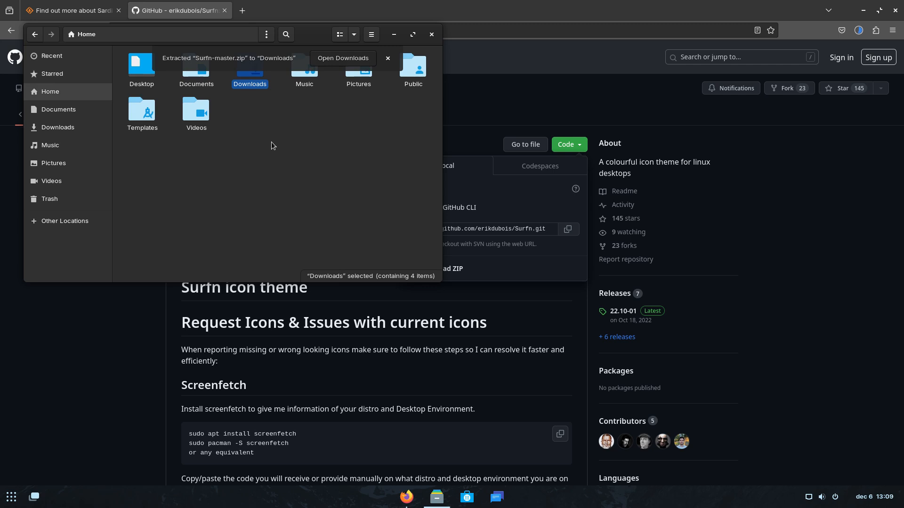
# Show hidden files, create a .icons folder in Home, and move the 22 Surfn theme folders into it.
pyautogui.hotkey('ctrl', 'h')
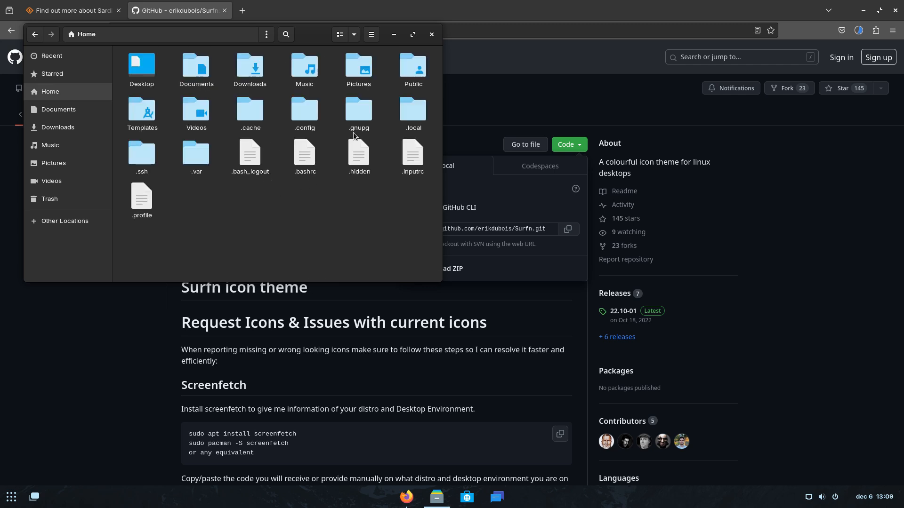
pyautogui.rightClick(265, 227)
pyautogui.click(295, 233)
pyautogui.write('.')
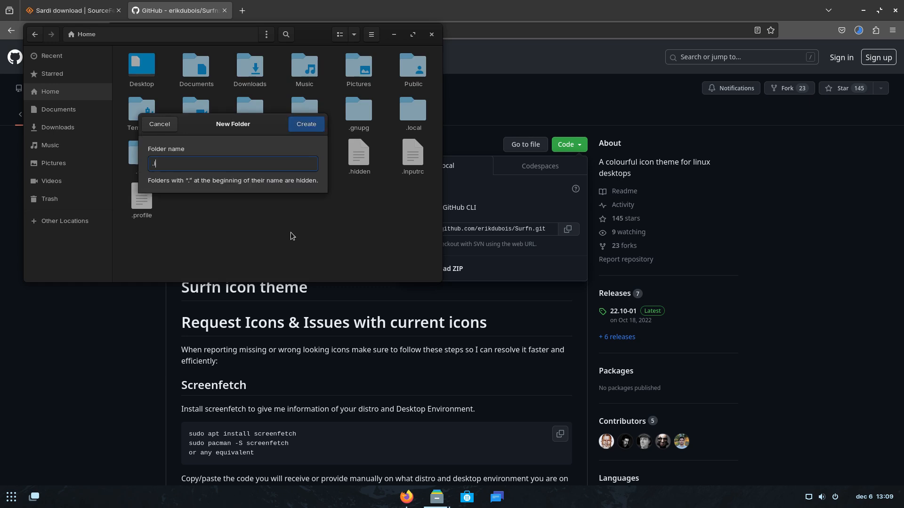
pyautogui.write('icons')
pyautogui.press('Return')
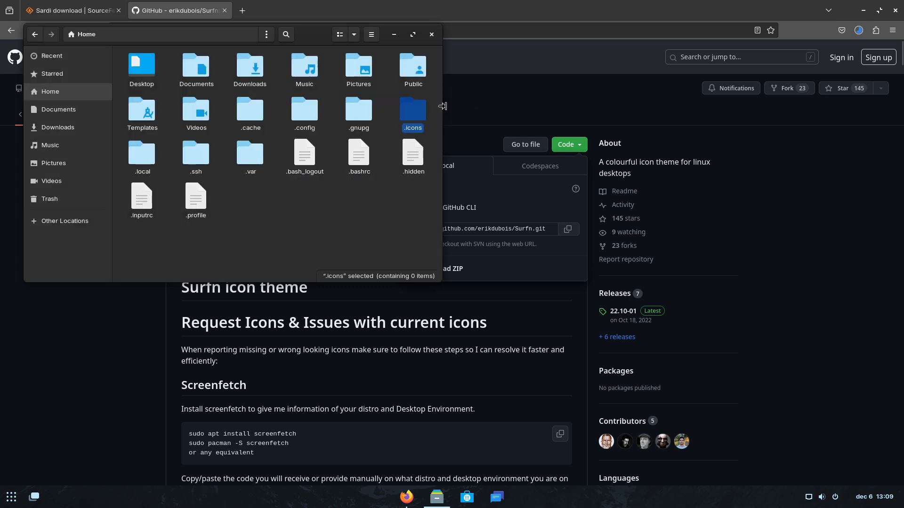
pyautogui.moveTo(443, 106); pyautogui.dragTo(420, 112)
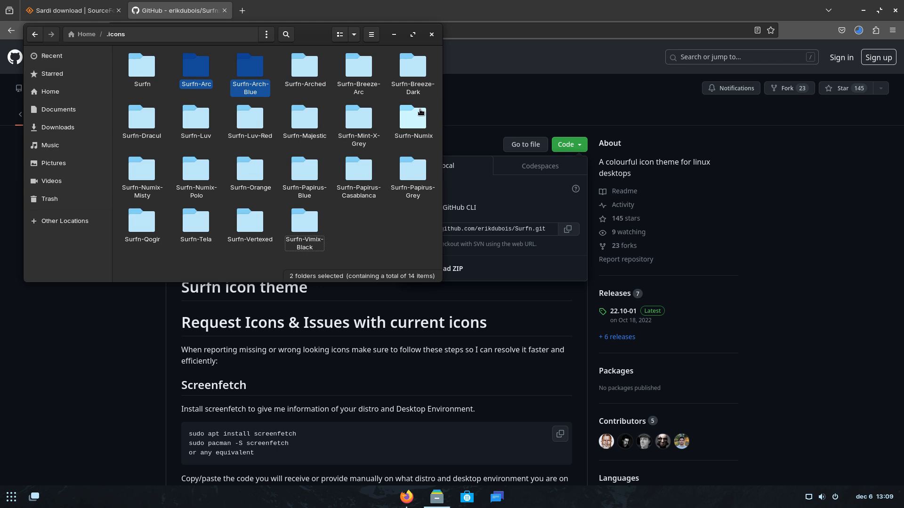
pyautogui.click(6, 499)
# Find Settings with 'set', check the 1920×1080 resolution, close it, and minimize Files and Firefox.
pyautogui.write('set')
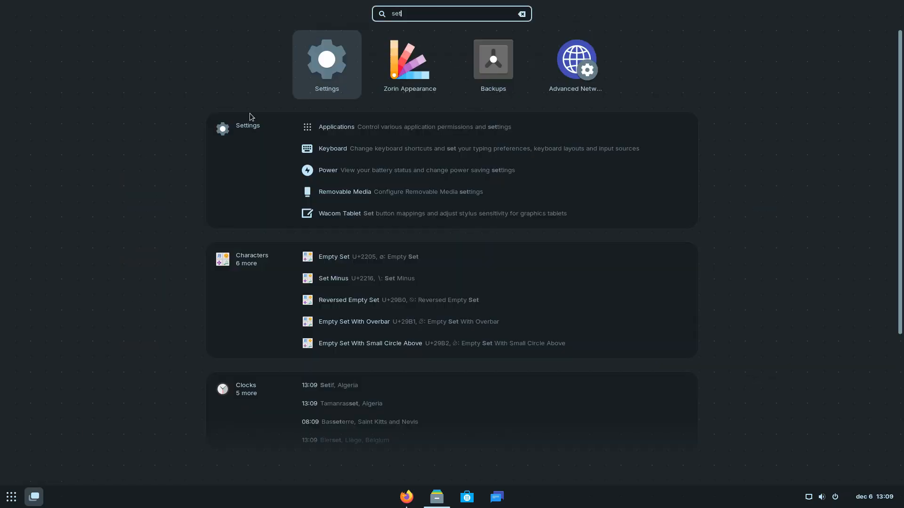
pyautogui.click(330, 66)
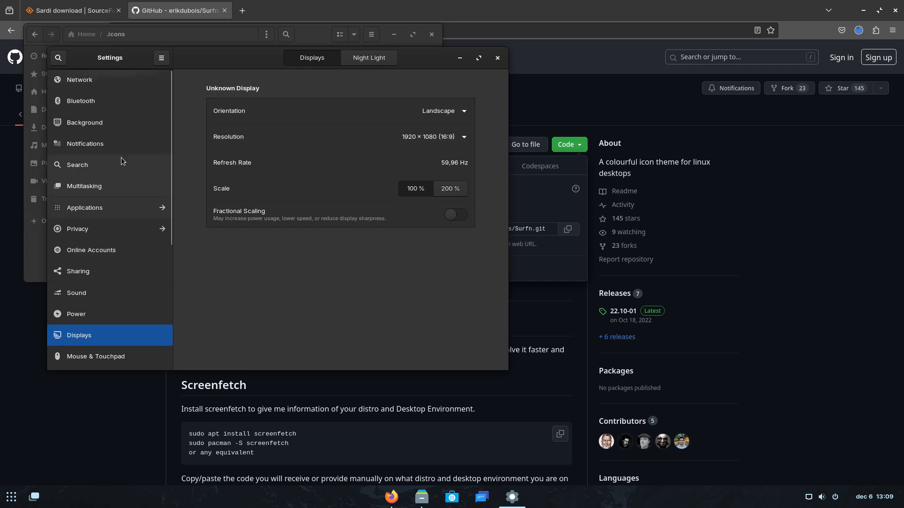
pyautogui.click(497, 58)
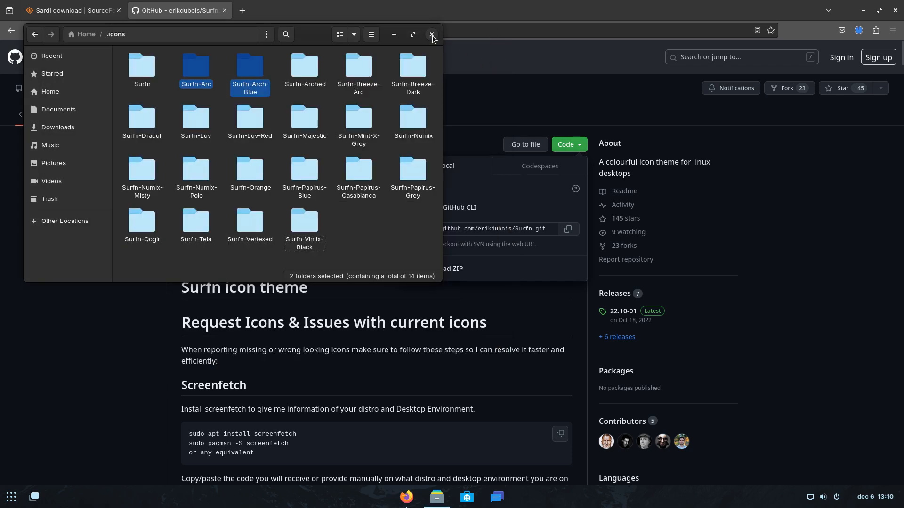
pyautogui.click(394, 35)
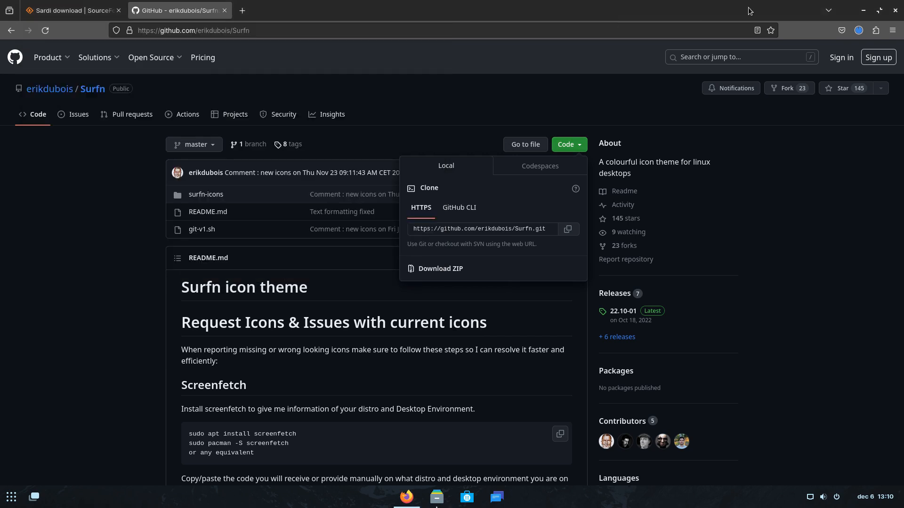
pyautogui.click(864, 11)
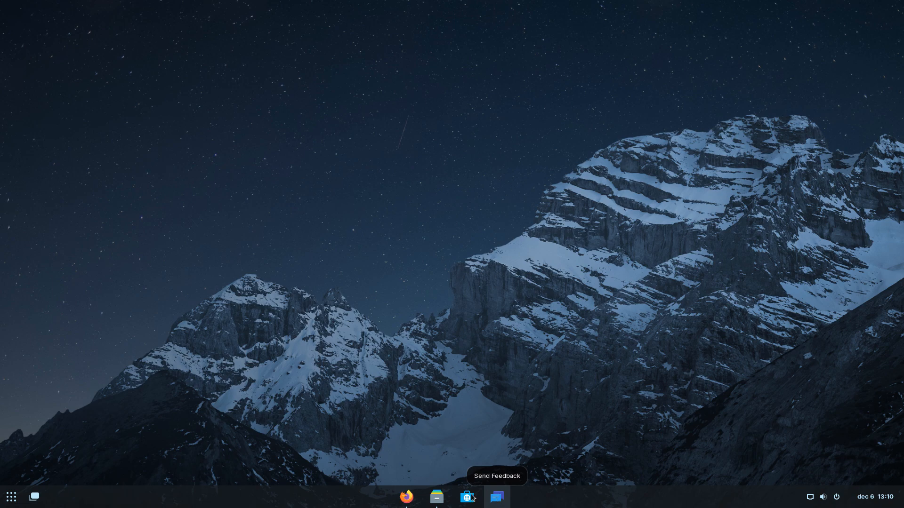
# Launch Zorin Appearance via 'zor' and set the icon theme to Surfn-Arc.
pyautogui.click(10, 498)
pyautogui.write('zor')
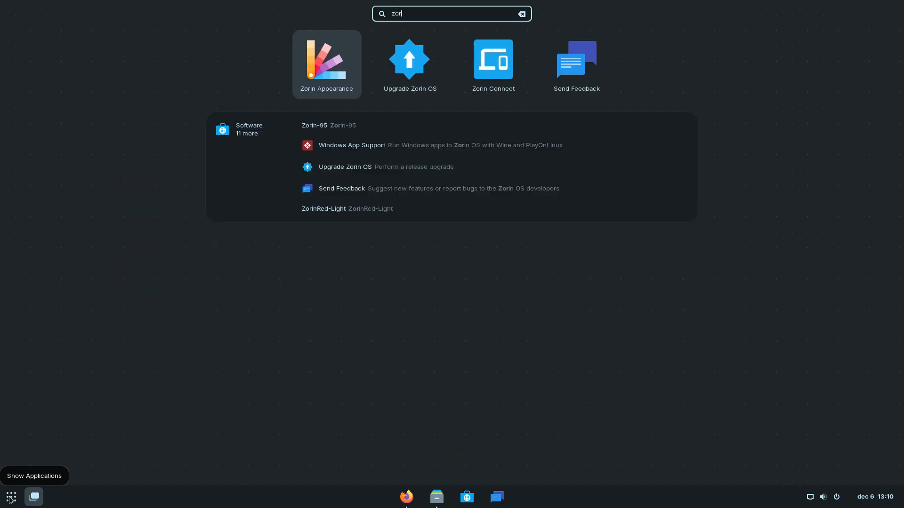
pyautogui.press('Return')
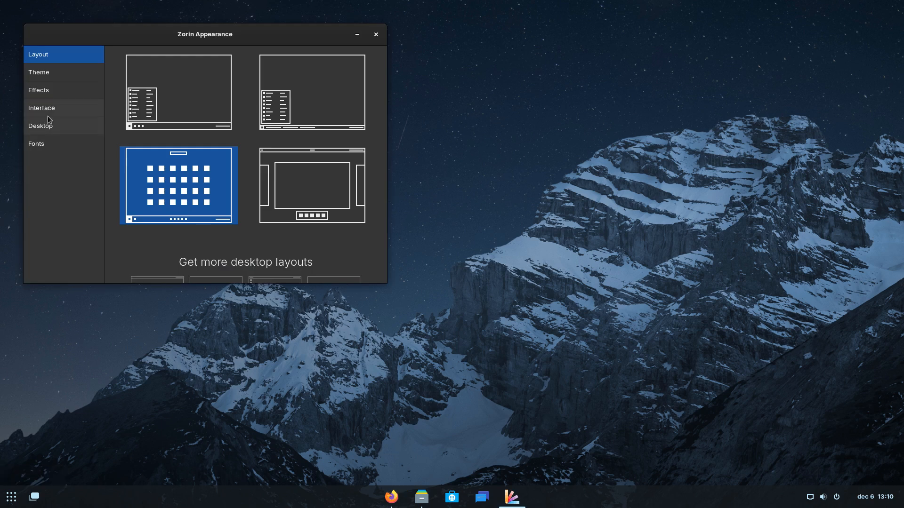
pyautogui.click(61, 79)
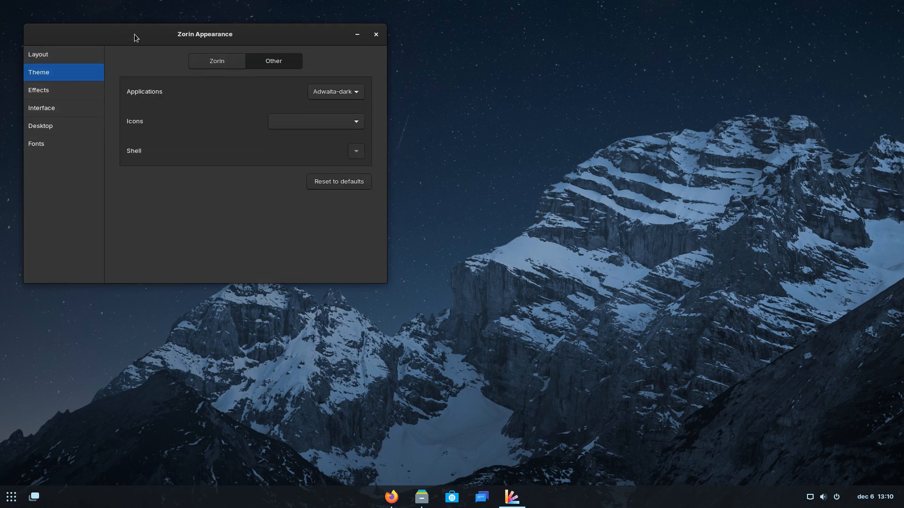
pyautogui.moveTo(134, 33); pyautogui.dragTo(517, 140)
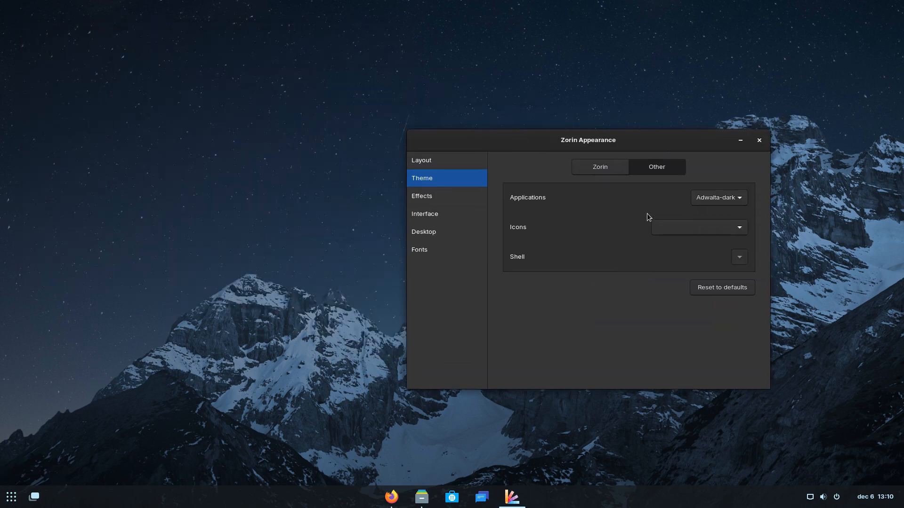
pyautogui.click(677, 227)
pyautogui.click(683, 271)
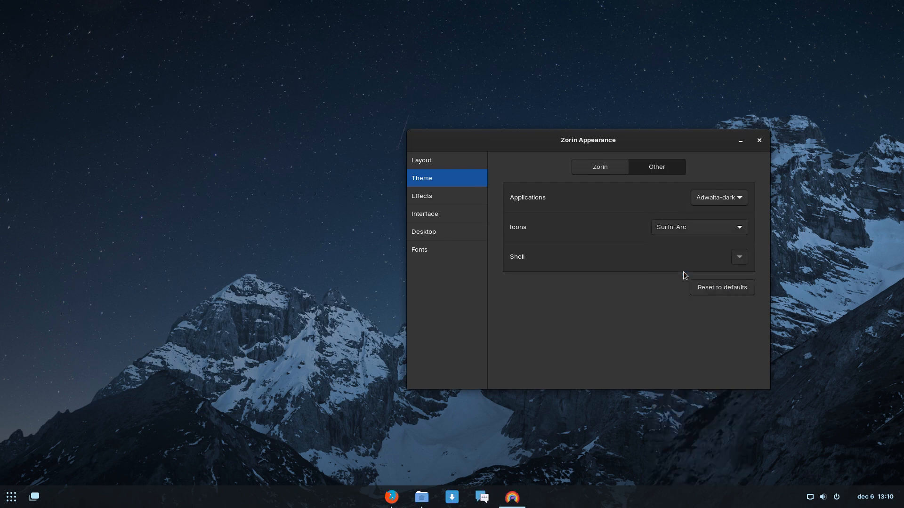
# Choose Adwaita-dark as the Applications theme in the Other theme options.
pyautogui.click(34, 496)
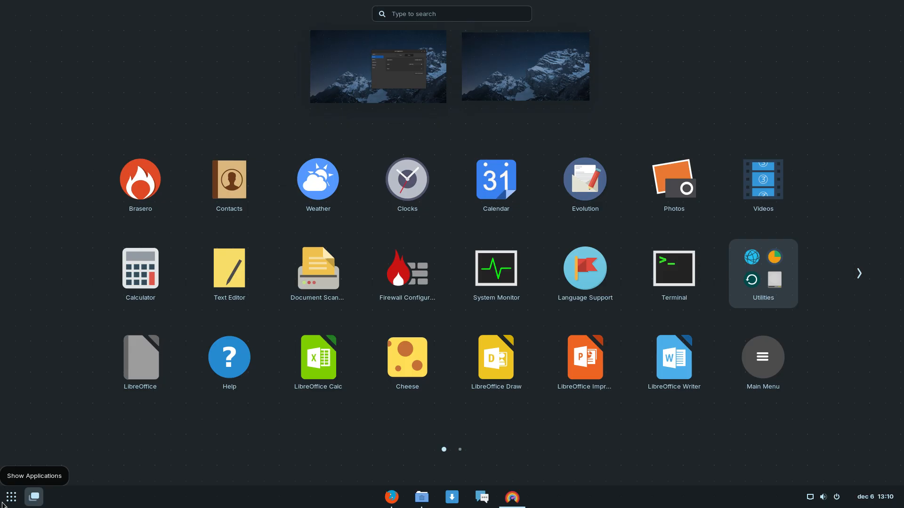
pyautogui.scroll(-1, 464, 473)
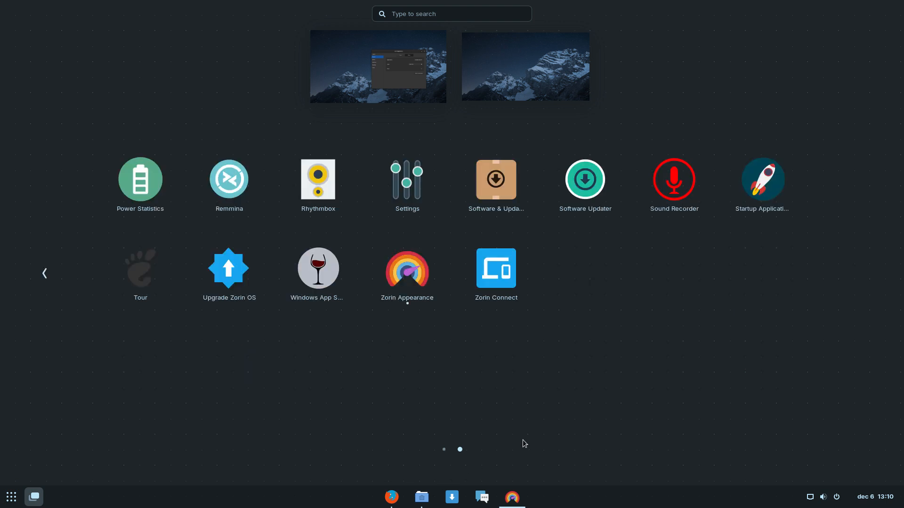
pyautogui.scroll(1, 523, 441)
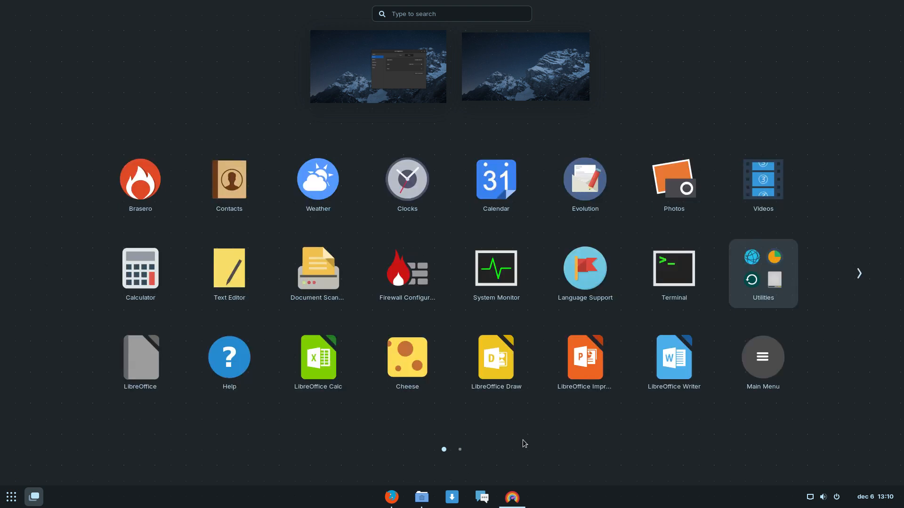
pyautogui.click(377, 412)
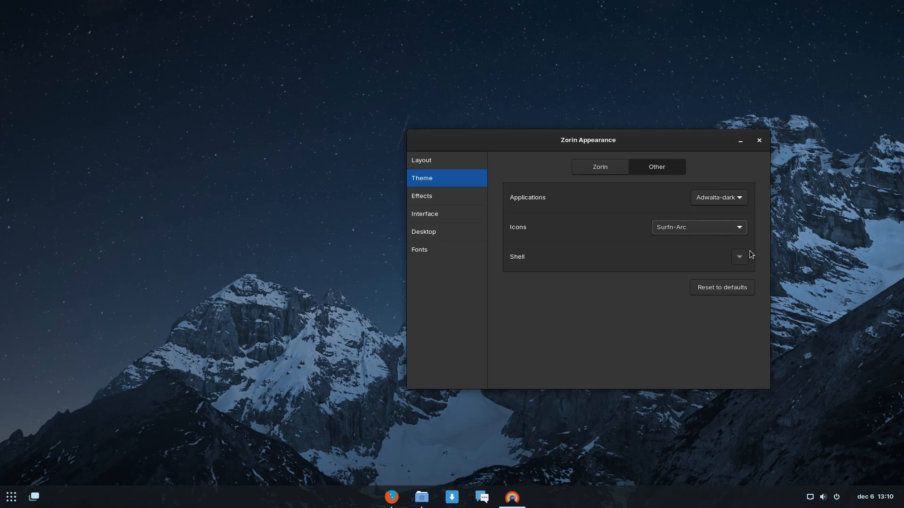
pyautogui.click(740, 200)
pyautogui.click(740, 204)
pyautogui.click(107, 427)
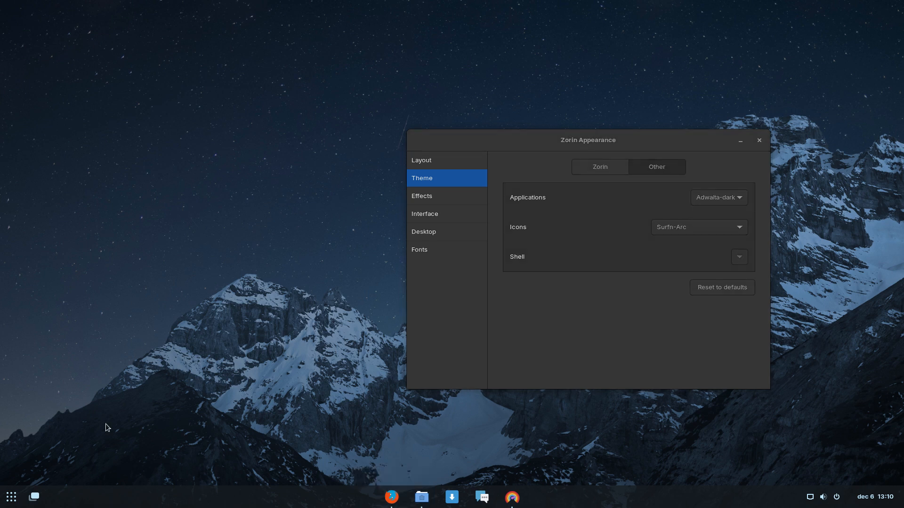
# In a new terminal, try neofetch, then install it with 'sudo apt install neofetch' and the password.
pyautogui.hotkey('ctrl', 'alt', 't')
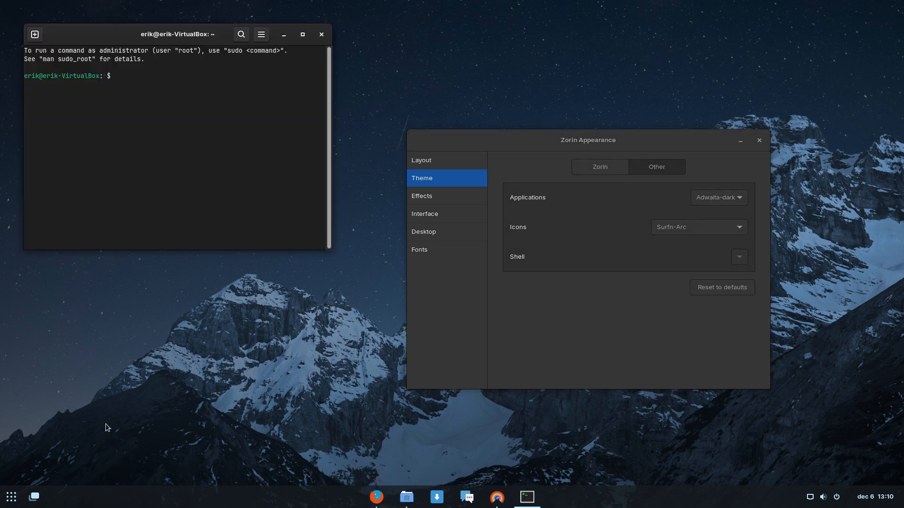
pyautogui.write('neofetch')
pyautogui.press('Return')
pyautogui.write('sudo ')
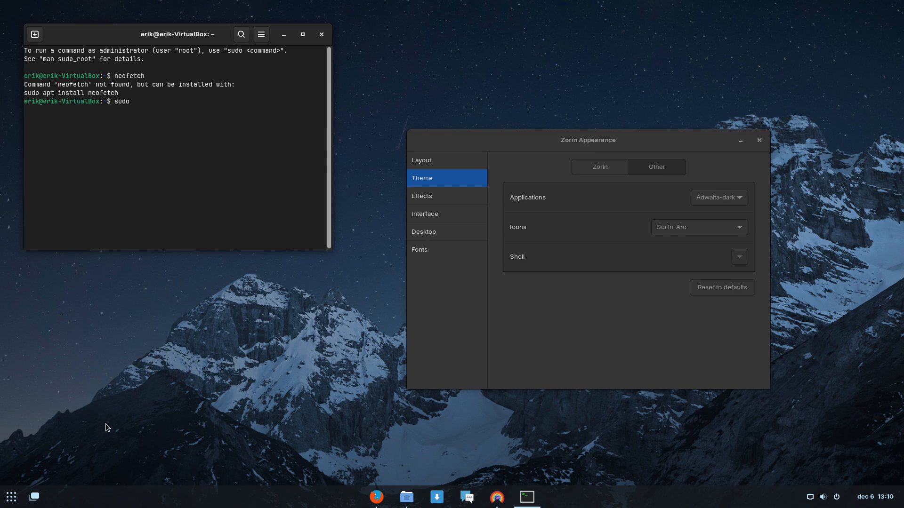
pyautogui.write('apt install neofetch')
pyautogui.press('Return')
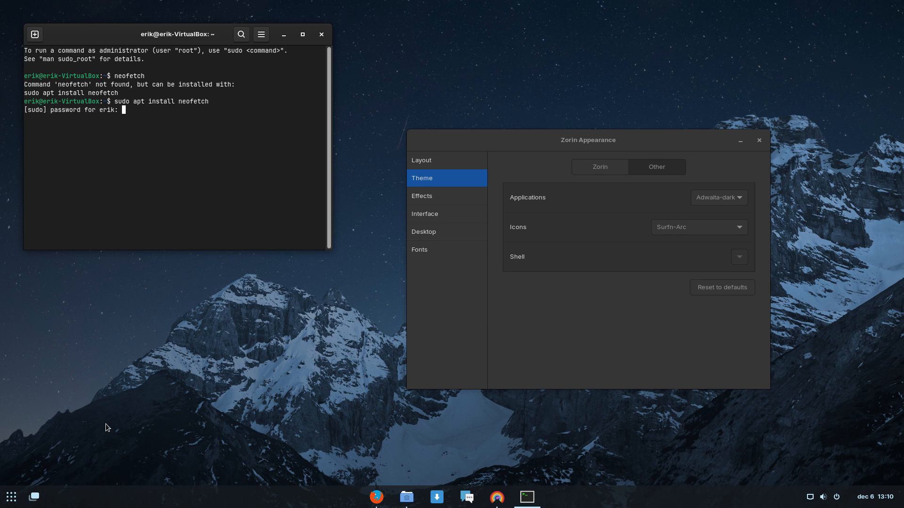
pyautogui.write('****')
pyautogui.press('Return')
pyautogui.press('Return')
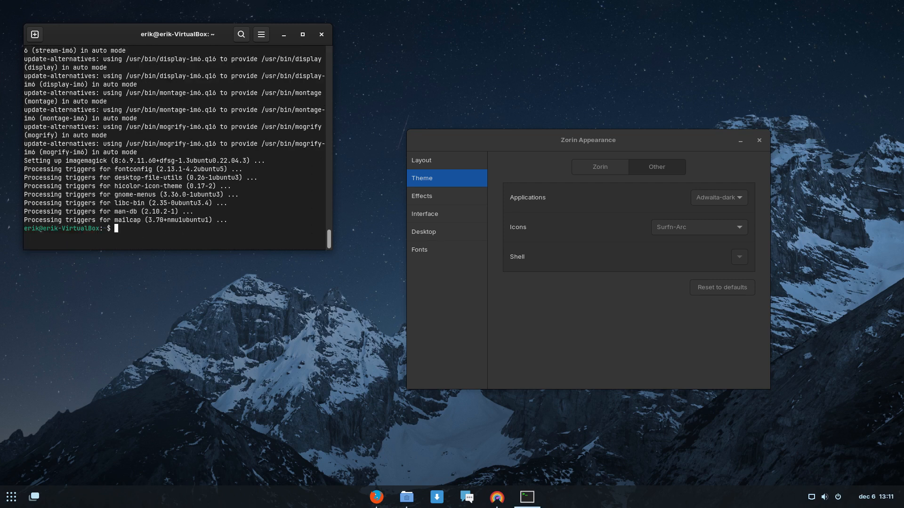
# Run neofetch and scroll through the system summary showing Surfn-Arc icons and Adwaita-dark.
pyautogui.write('noefo')
pyautogui.press('BackSpace')
pyautogui.press('BackSpace')
pyautogui.press('BackSpace')
pyautogui.write('eofetch')
pyautogui.press('Return')
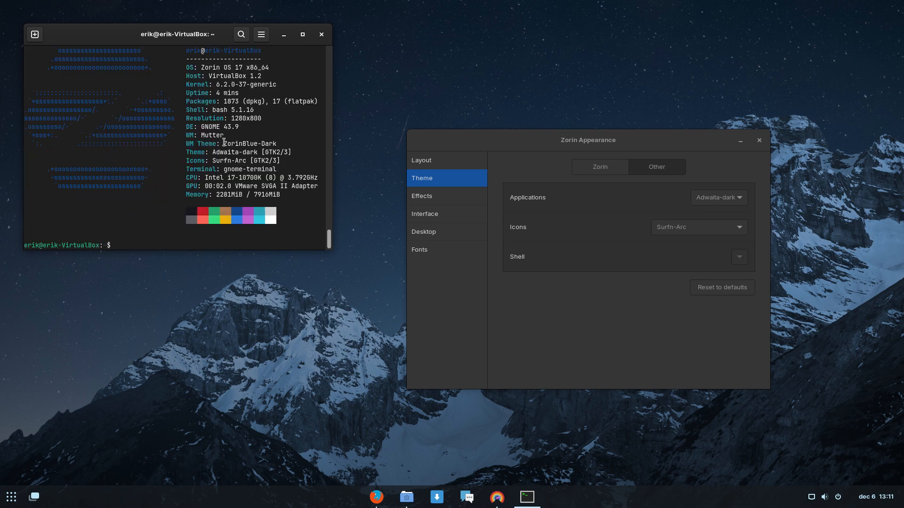
pyautogui.scroll(2, 247, 109)
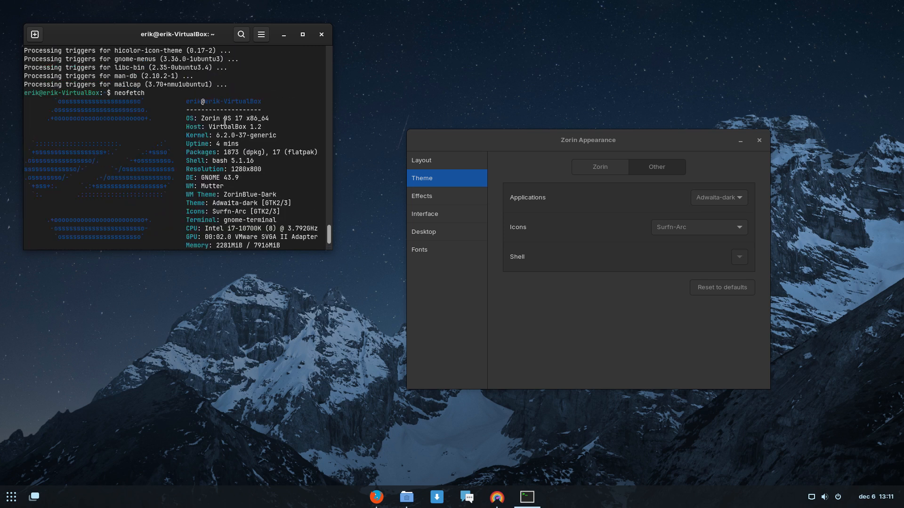
pyautogui.scroll(-1, 237, 127)
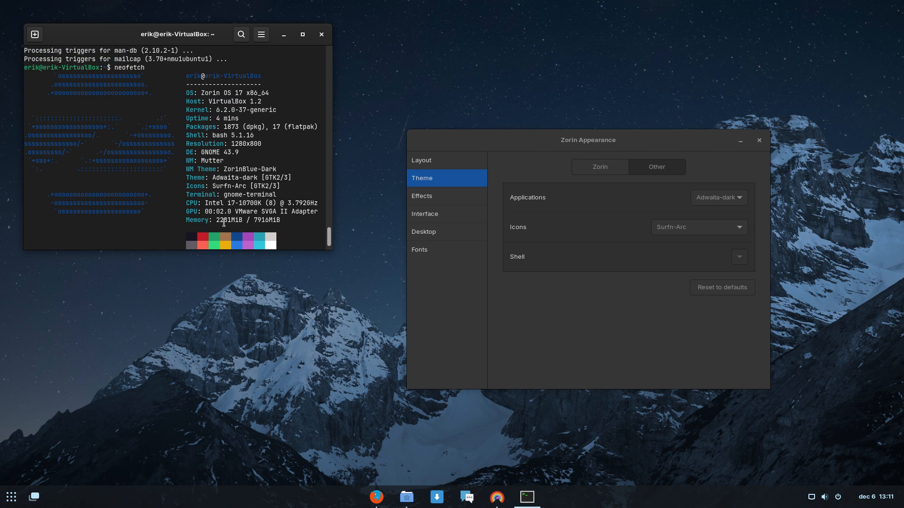
pyautogui.scroll(-1, 224, 223)
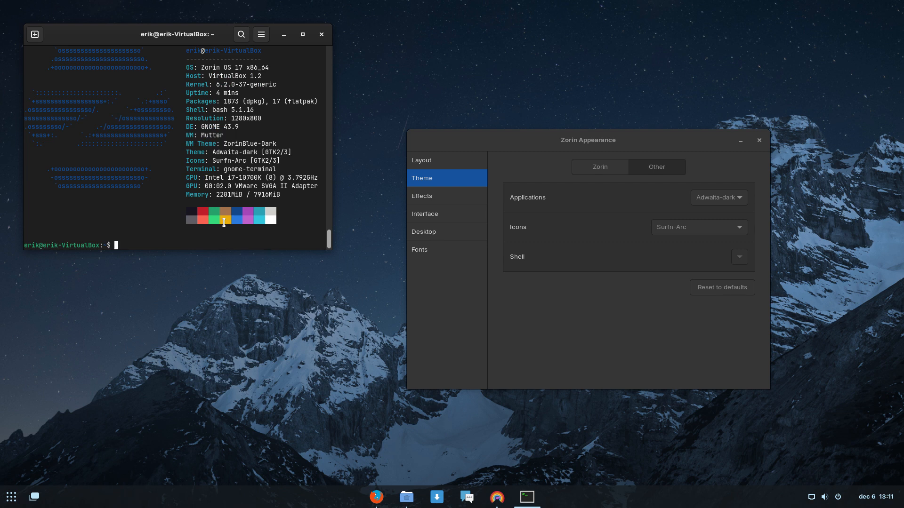
# Start typing 'sudo apt remove gd' with Tab completion, then close the terminal.
pyautogui.write('sudo pacma')
pyautogui.press('BackSpace')
pyautogui.press('BackSpace')
pyautogui.press('BackSpace')
pyautogui.press('BackSpace')
pyautogui.press('BackSpace')
pyautogui.write('apt remove gd')
pyautogui.press('Tab')
pyautogui.press('Tab')
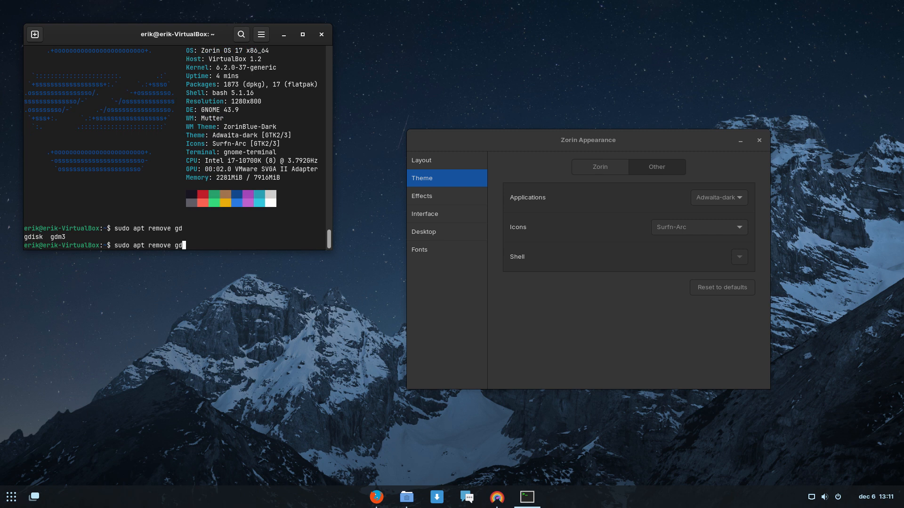
pyautogui.click(321, 35)
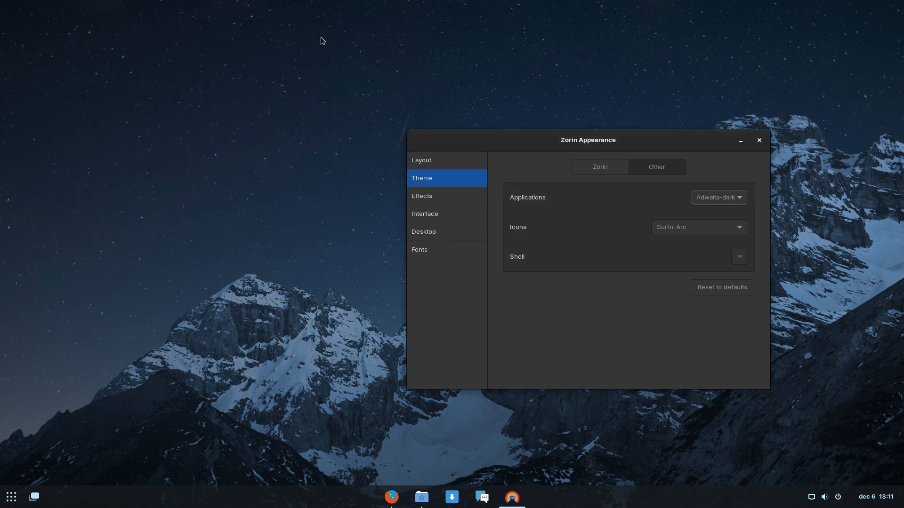
# Browse Files from Other Locations > Computer to /usr/share/applications and scroll its .desktop launchers.
pyautogui.click(11, 502)
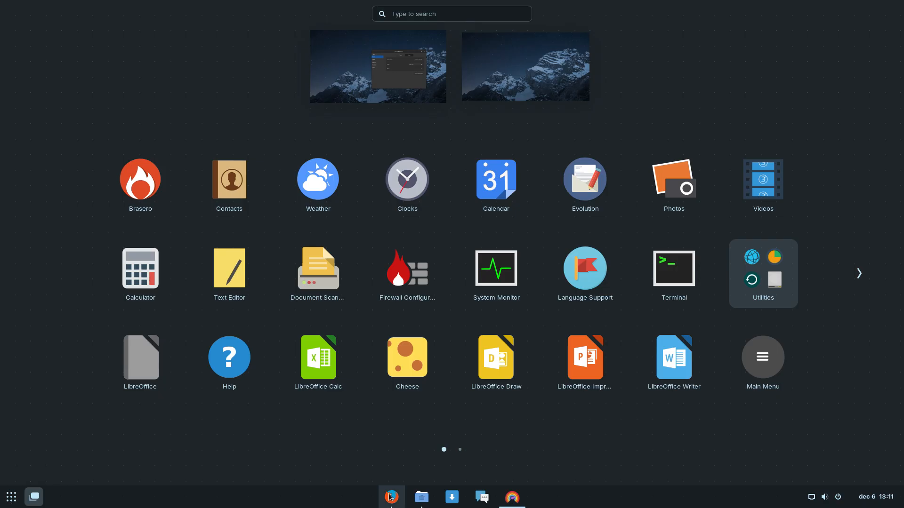
pyautogui.click(422, 497)
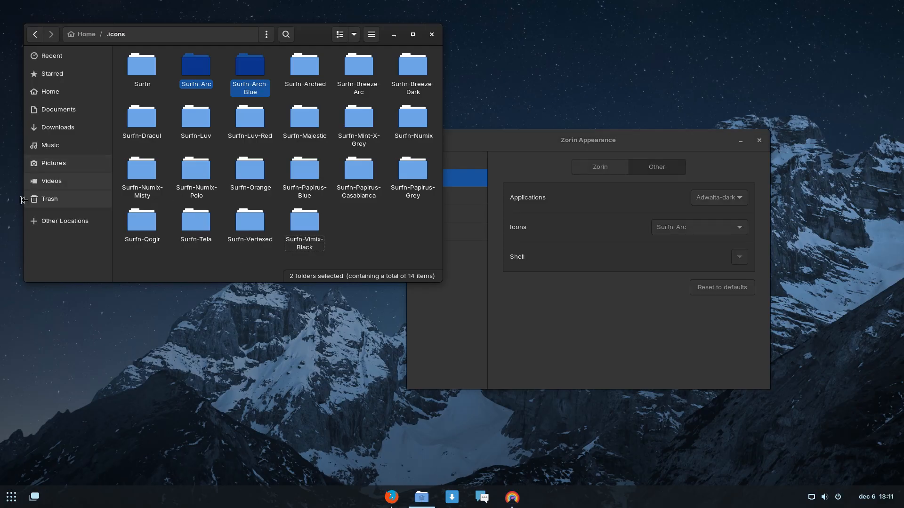
pyautogui.click(64, 223)
pyautogui.click(173, 78)
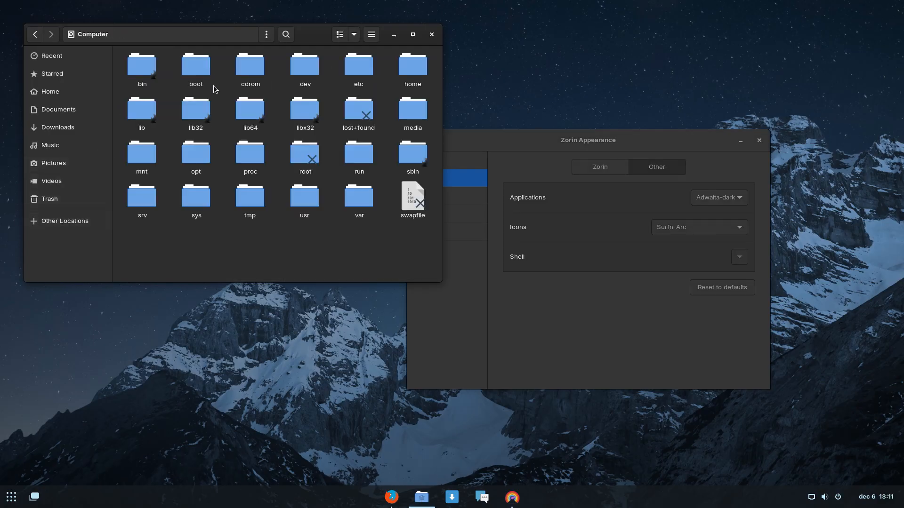
pyautogui.doubleClick(302, 204)
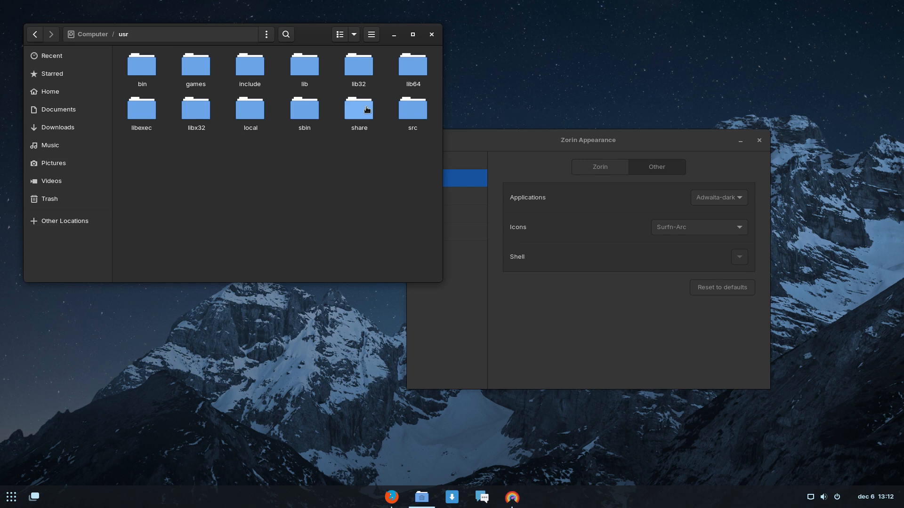
pyautogui.doubleClick(358, 101)
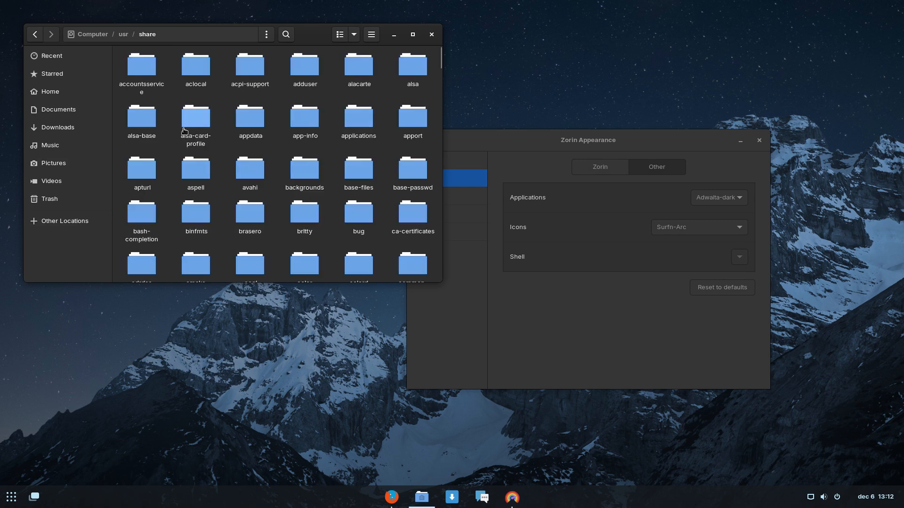
pyautogui.doubleClick(358, 119)
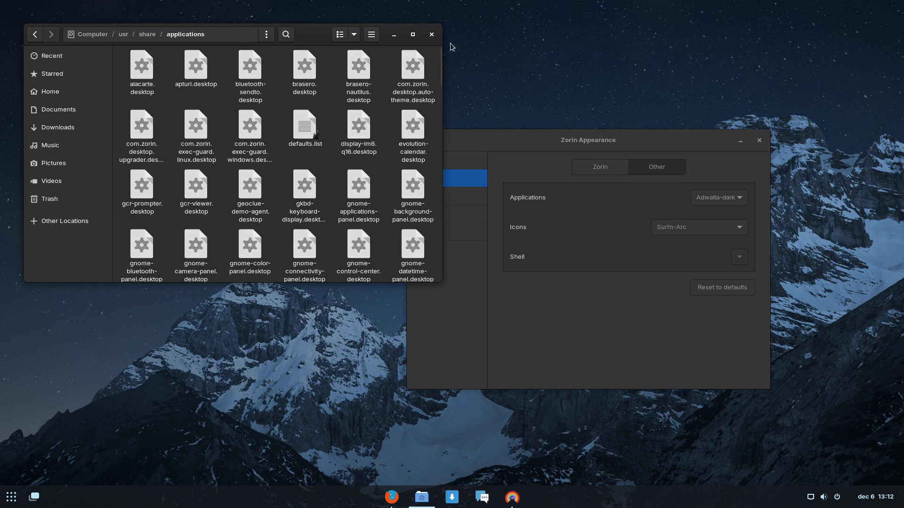
pyautogui.scroll(-10, 263, 186)
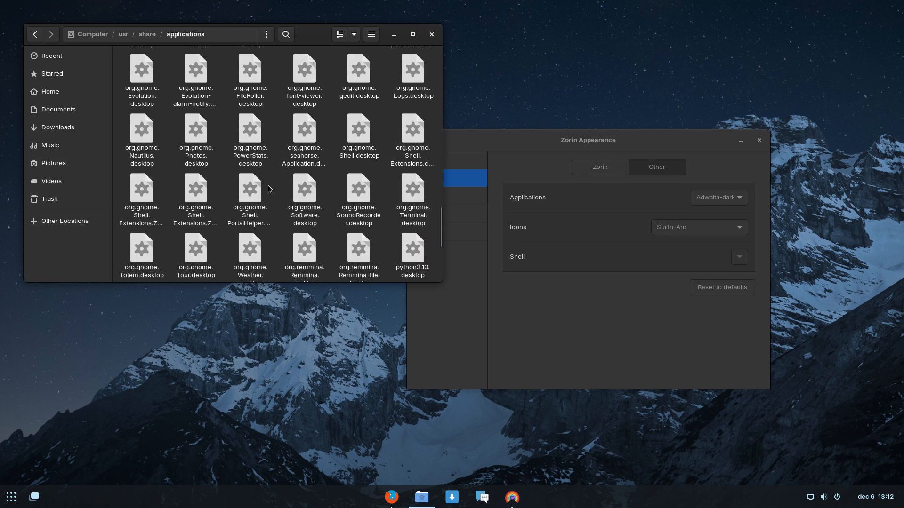
# Check the About Files dialog showing version 42.6, then close it.
pyautogui.click(373, 39)
pyautogui.click(372, 178)
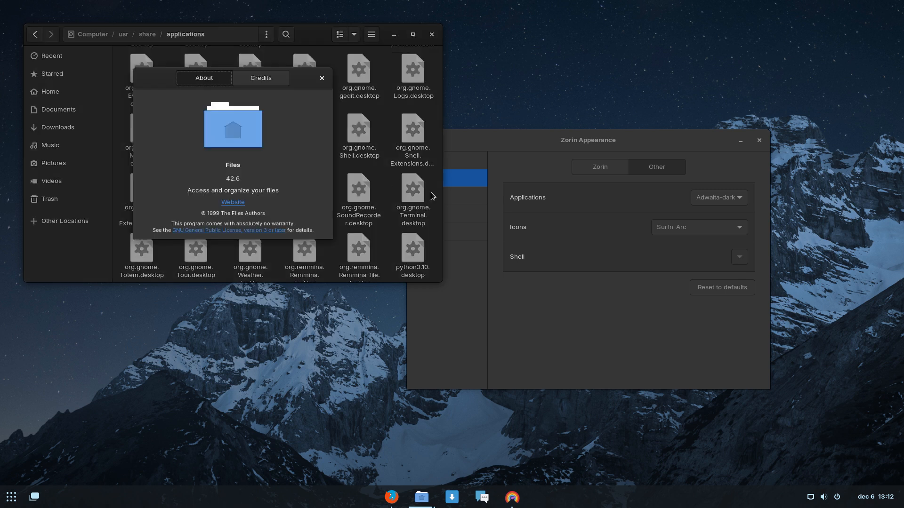
pyautogui.click(321, 79)
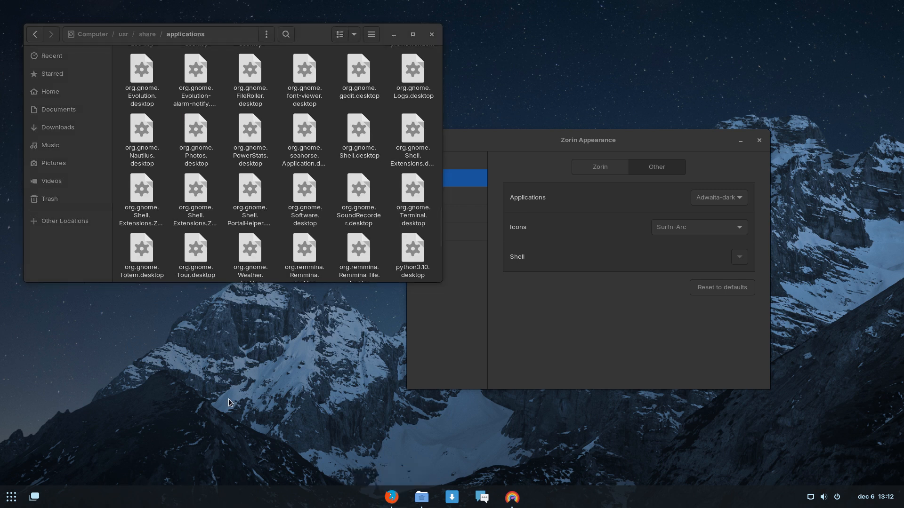
# Run 'sudo apt install nemo' in a new terminal, enter the password, and move the terminal lower right.
pyautogui.hotkey('ctrl', 'alt', 't')
pyautogui.write('sudo pacmna')
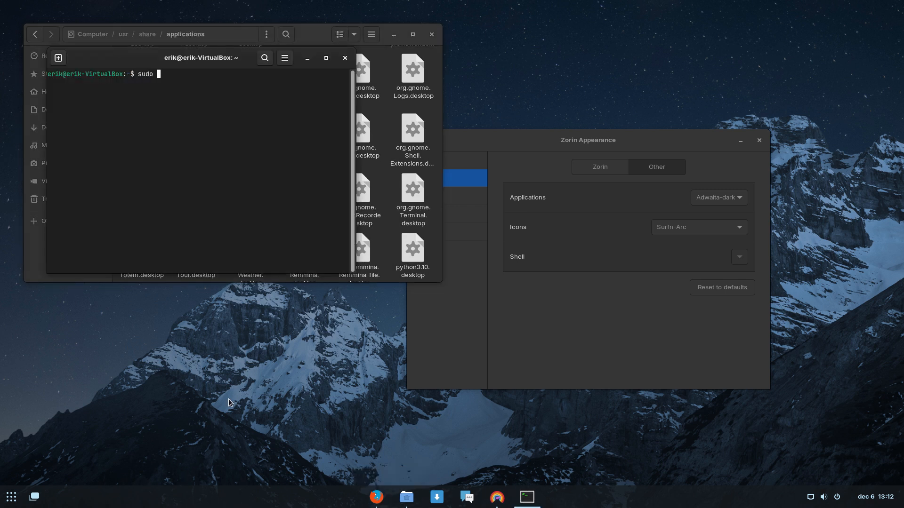
pyautogui.press('BackSpace')
pyautogui.press('BackSpace')
pyautogui.press('BackSpace')
pyautogui.write('apt install nemo')
pyautogui.press('Return')
pyautogui.write('*')
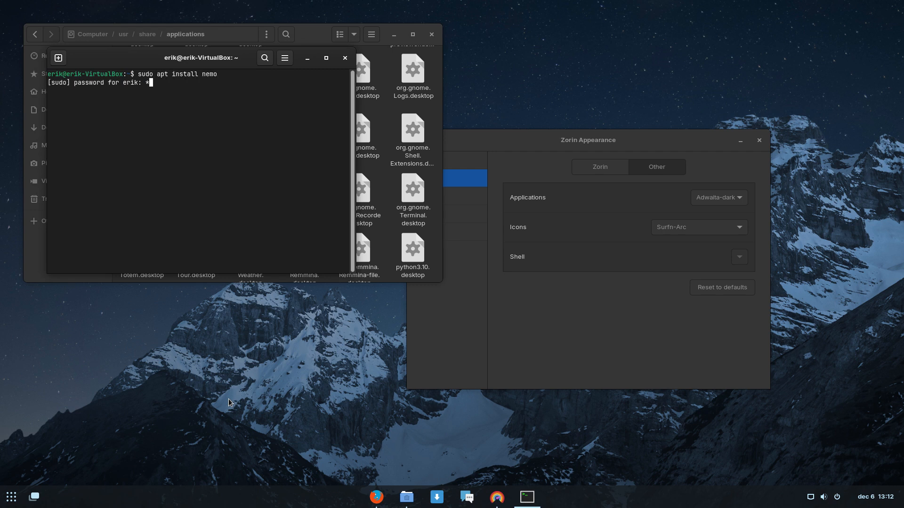
pyautogui.write('****')
pyautogui.press('Return')
pyautogui.press('Return')
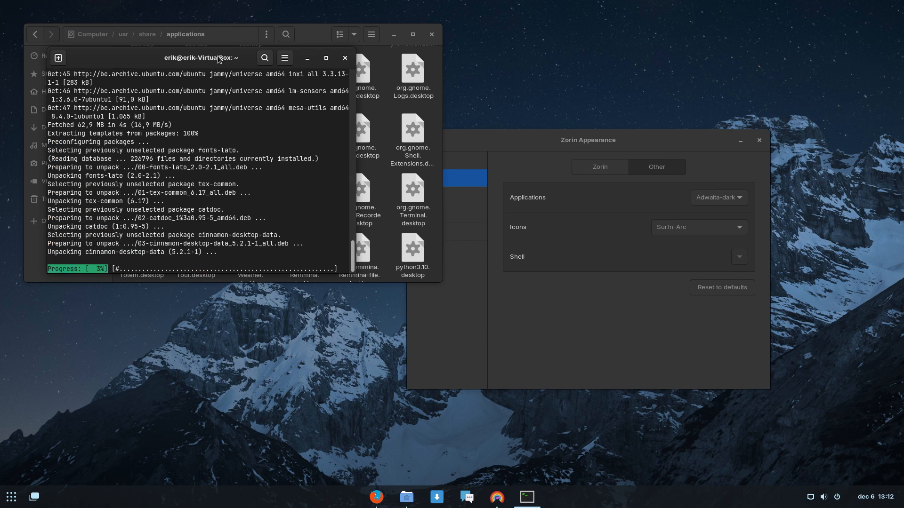
pyautogui.moveTo(219, 58); pyautogui.dragTo(650, 271)
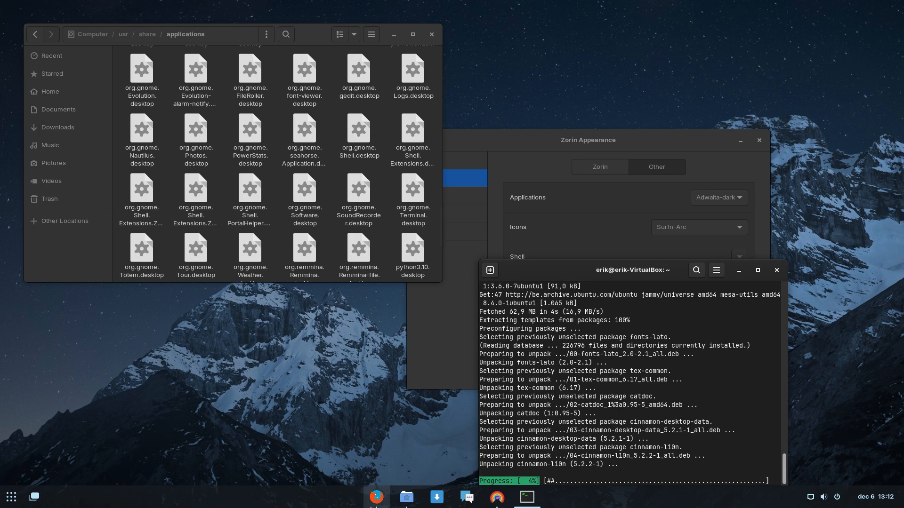
# Open a new Files window from the taskbar icon and open Downloads.
pyautogui.click(413, 497)
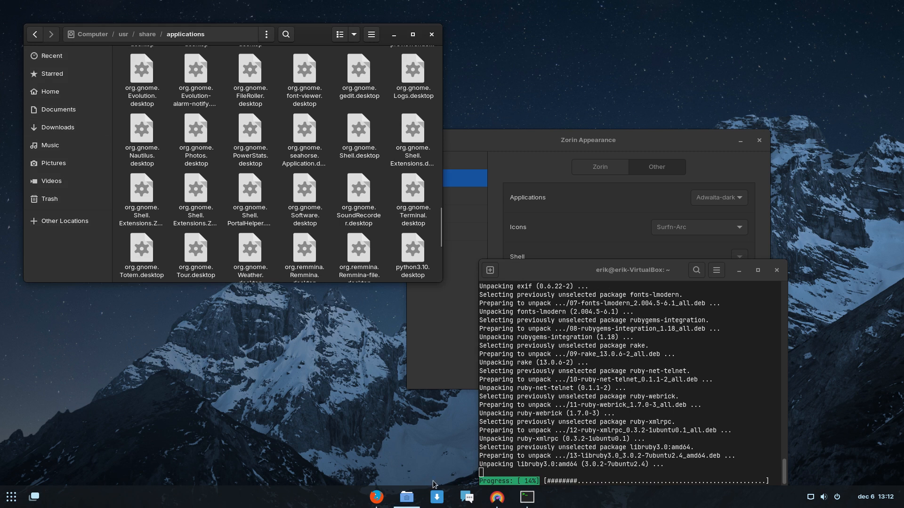
pyautogui.rightClick(407, 498)
pyautogui.click(412, 407)
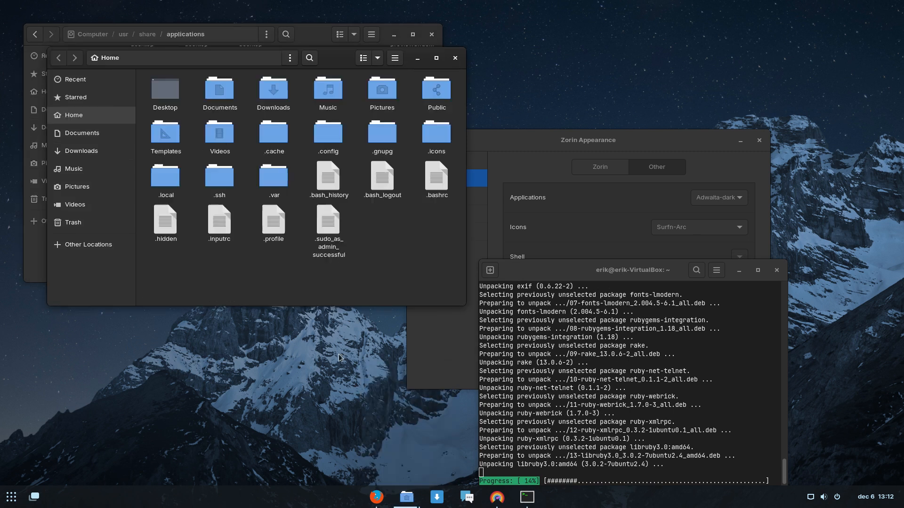
pyautogui.doubleClick(259, 90)
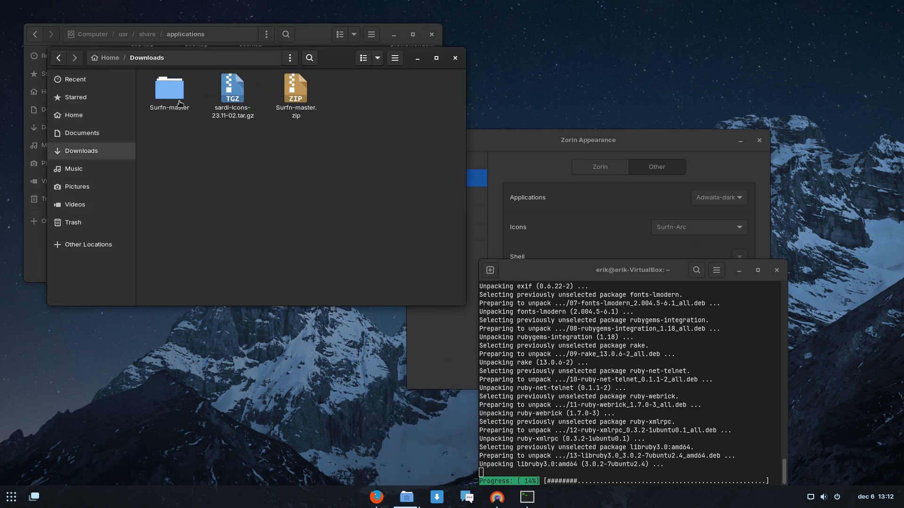
# Extract sardi-icons-23.11-02.tar.gz here and open the extracted sardi-icons-23.11-02 folder.
pyautogui.rightClick(237, 99)
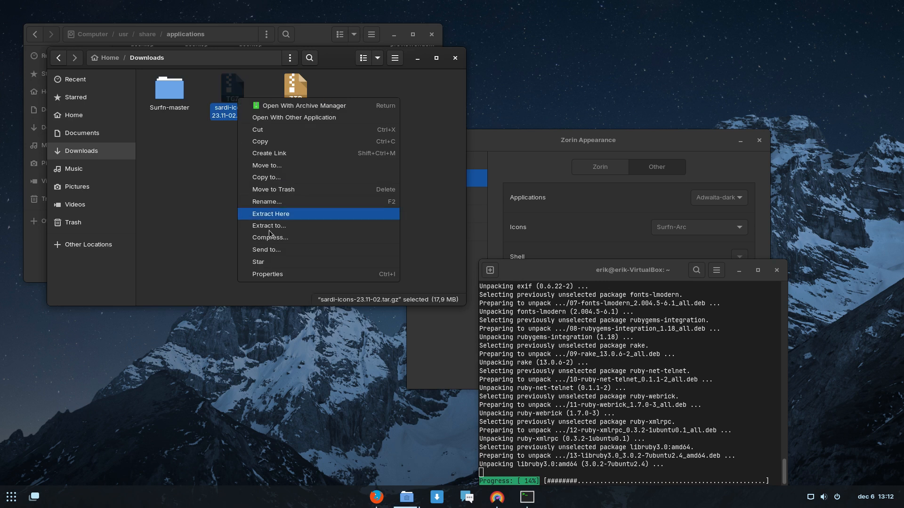
pyautogui.click(340, 216)
pyautogui.click(177, 98)
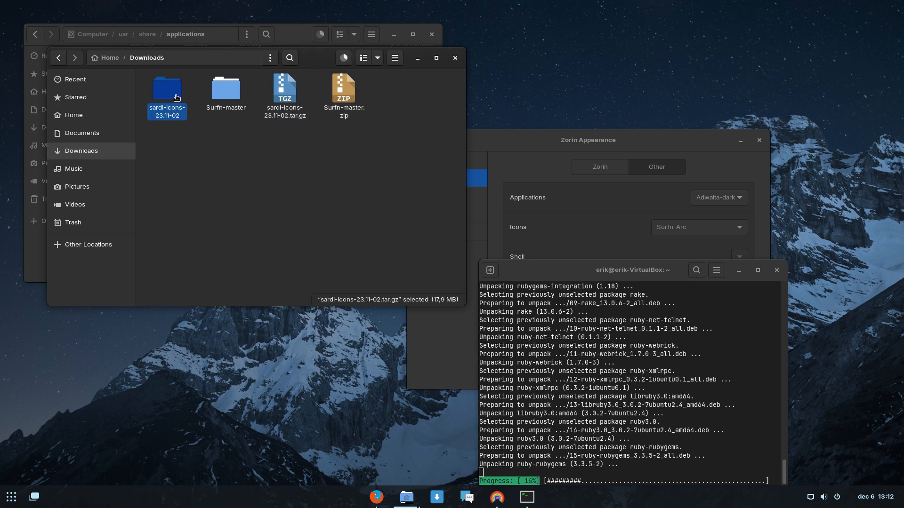
pyautogui.doubleClick(177, 97)
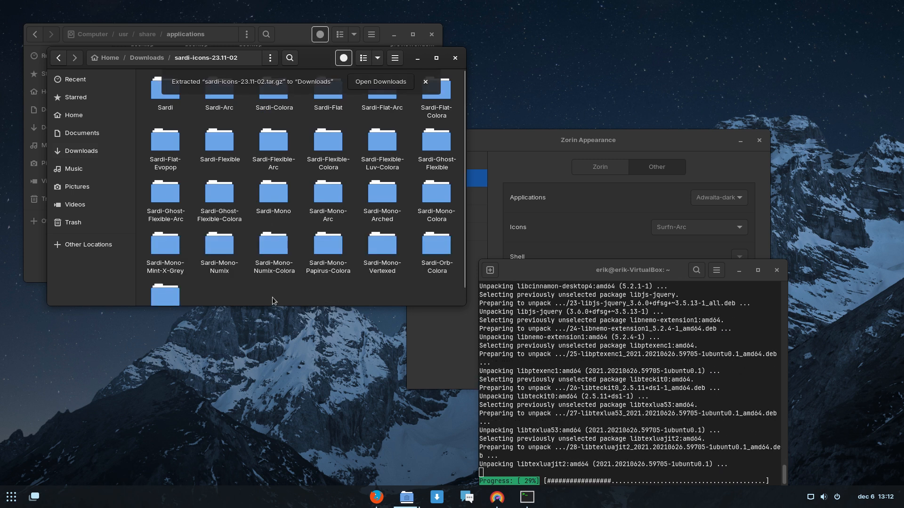
# Copy all 25 Sardi icon folders into the .icons folder in Home.
pyautogui.hotkey('ctrl', 'a')
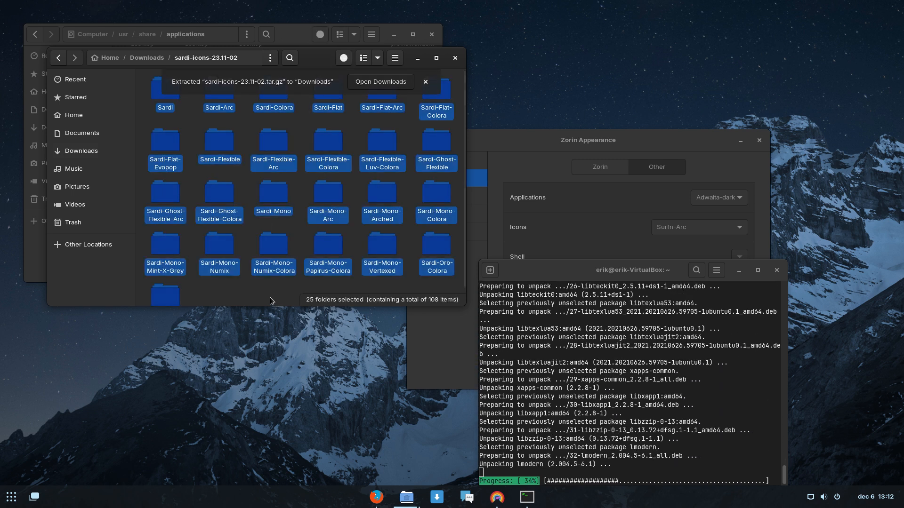
pyautogui.click(89, 117)
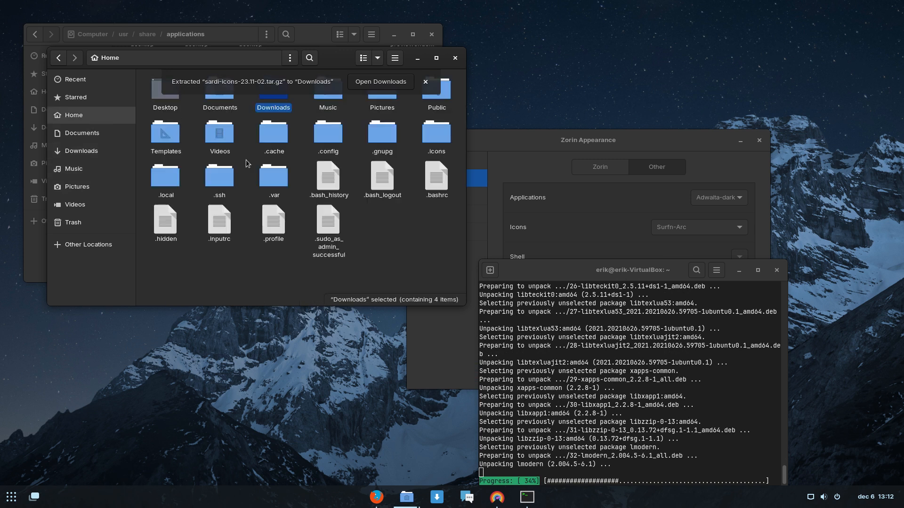
pyautogui.doubleClick(428, 139)
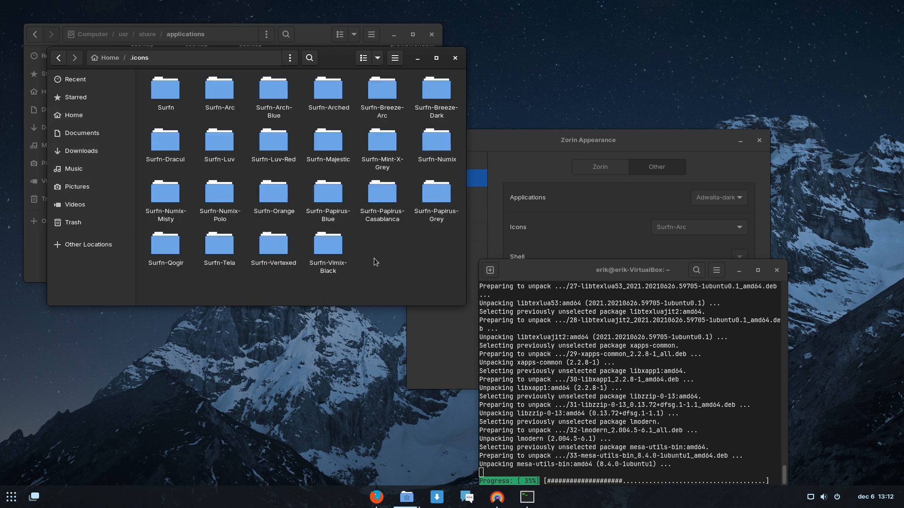
pyautogui.hotkey('ctrl', 'v')
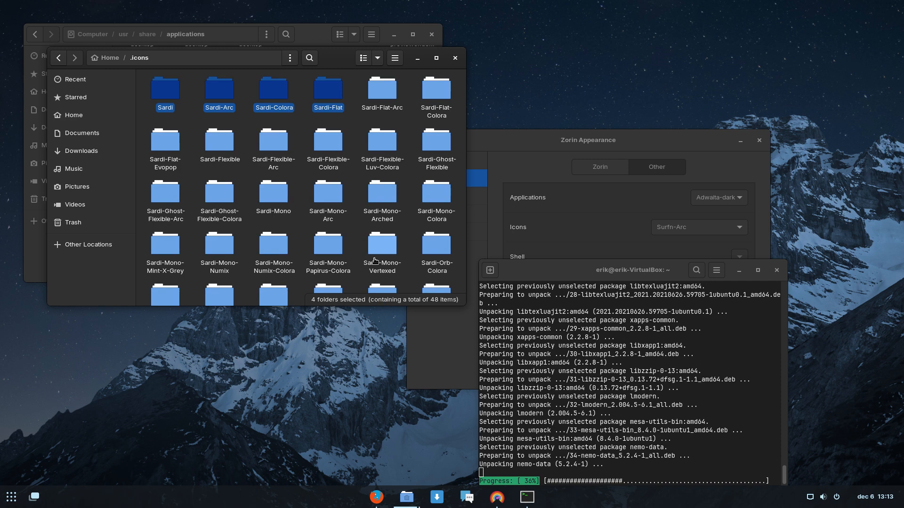
# Launch Zorin Appearance via 'zor', scroll the Icons list without choosing, and close the window.
pyautogui.click(6, 498)
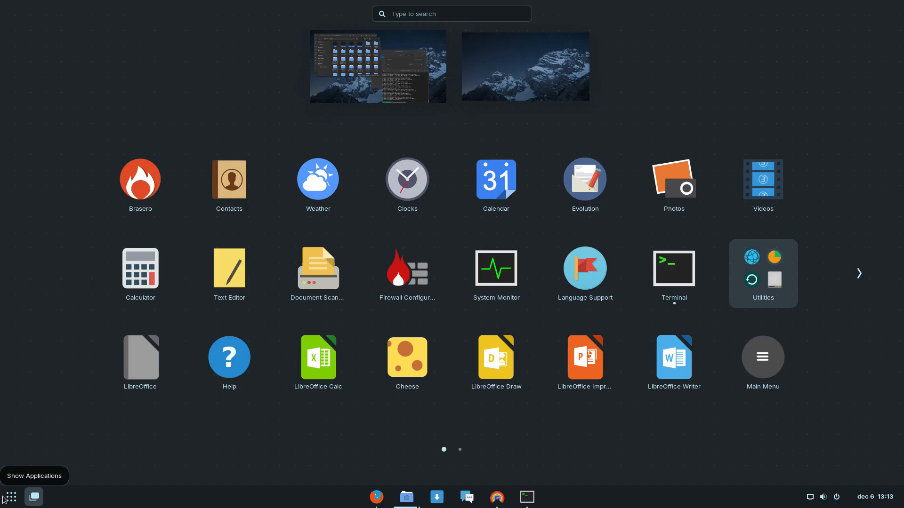
pyautogui.write('zor')
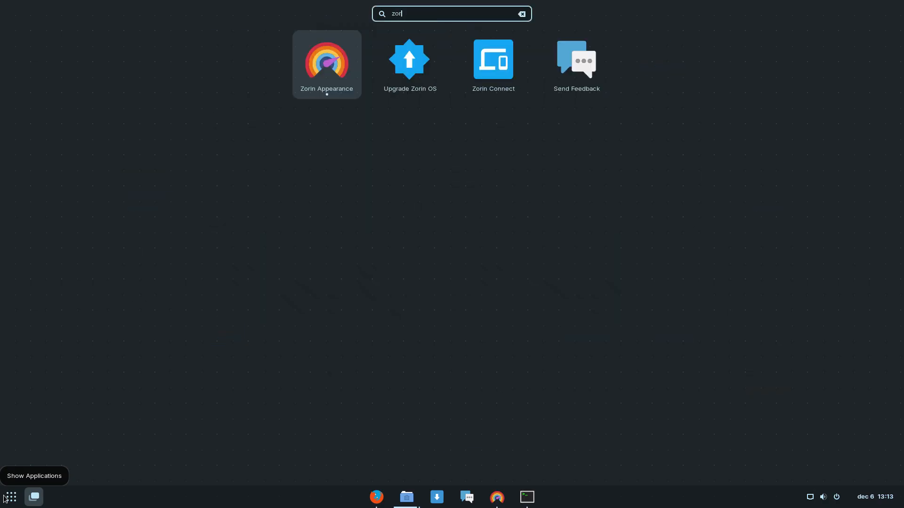
pyautogui.press('Return')
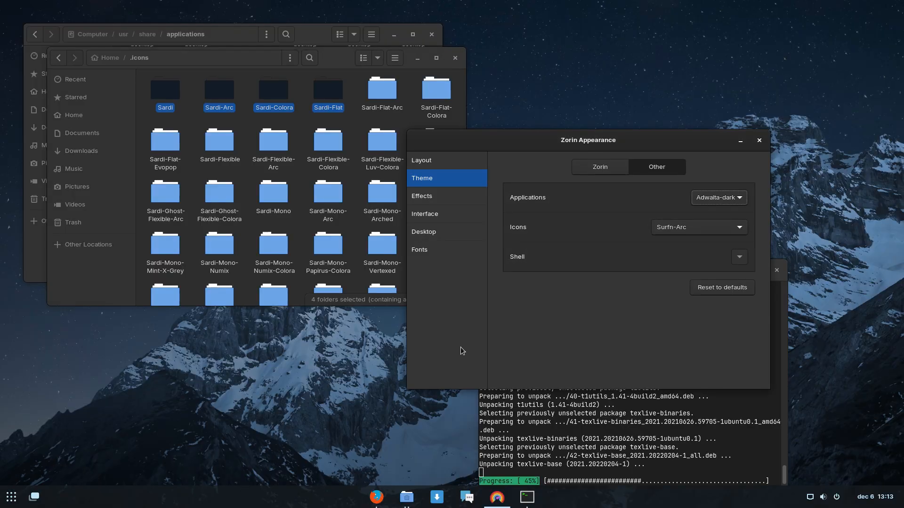
pyautogui.click(717, 228)
pyautogui.scroll(-1, 724, 321)
pyautogui.scroll(10, 723, 318)
pyautogui.scroll(-12, 722, 320)
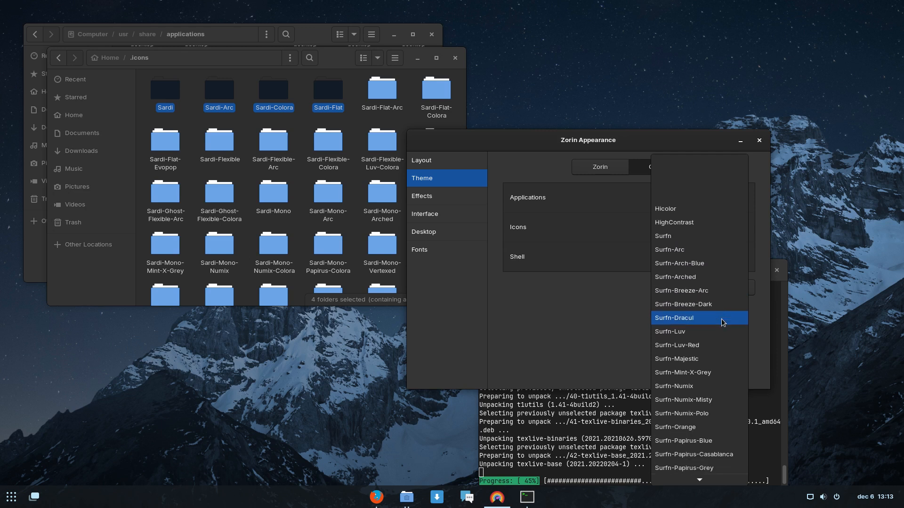
pyautogui.click(569, 326)
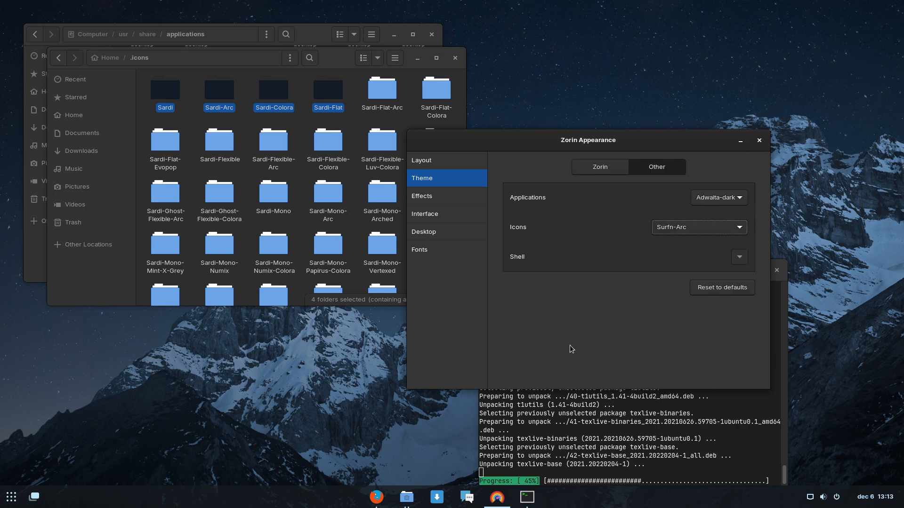
pyautogui.click(759, 140)
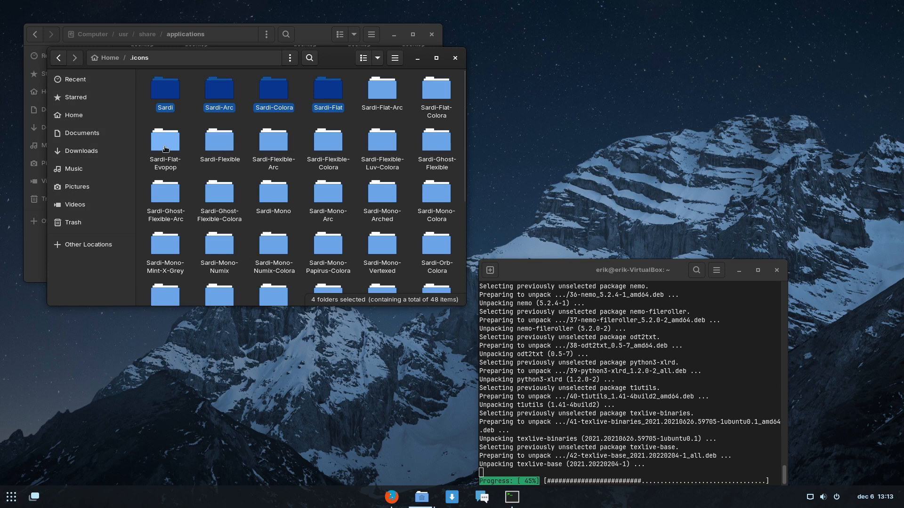
# Reopen Zorin Appearance, select Sardi-Mono-Papirus-Colora in the Icons list, and move the window right.
pyautogui.click(14, 499)
pyautogui.write('zo')
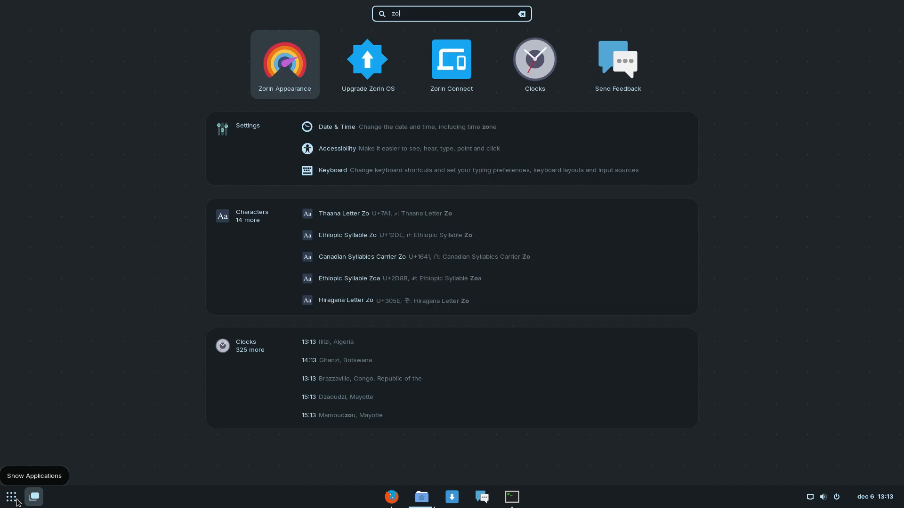
pyautogui.press('Return')
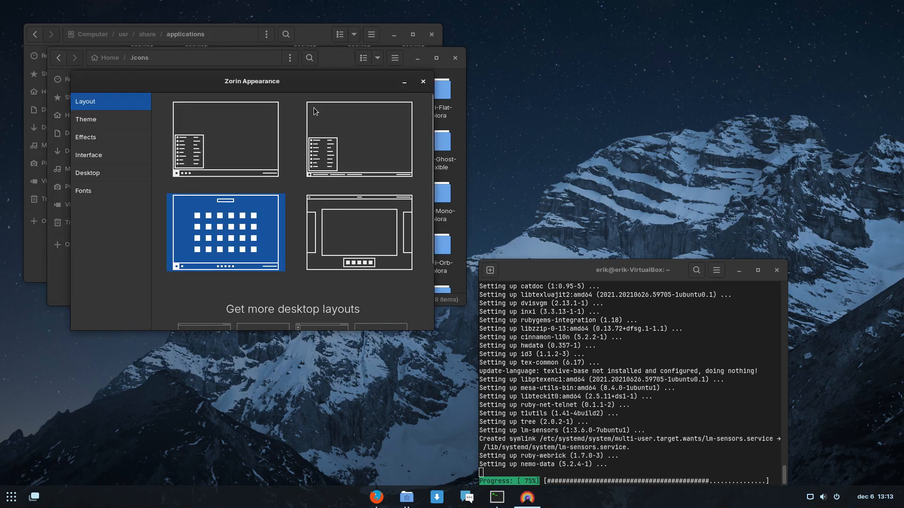
pyautogui.click(135, 118)
pyautogui.click(357, 174)
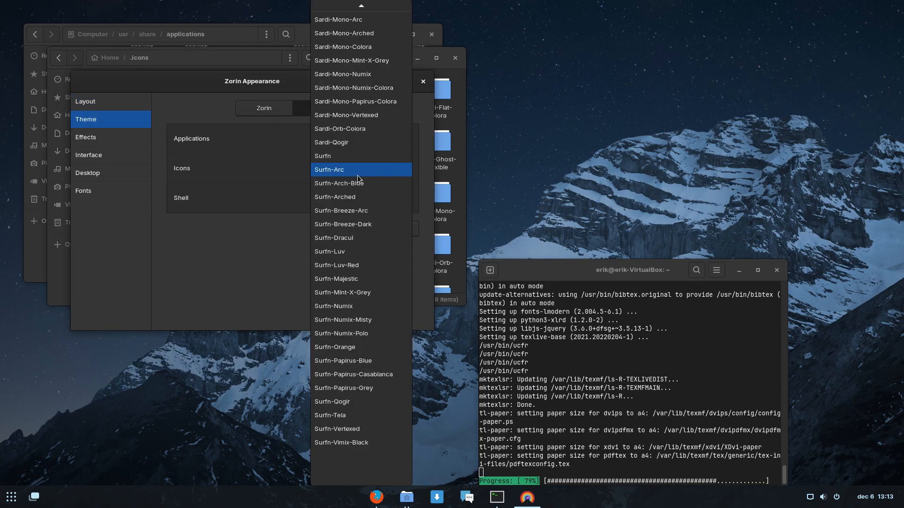
pyautogui.scroll(2, 357, 177)
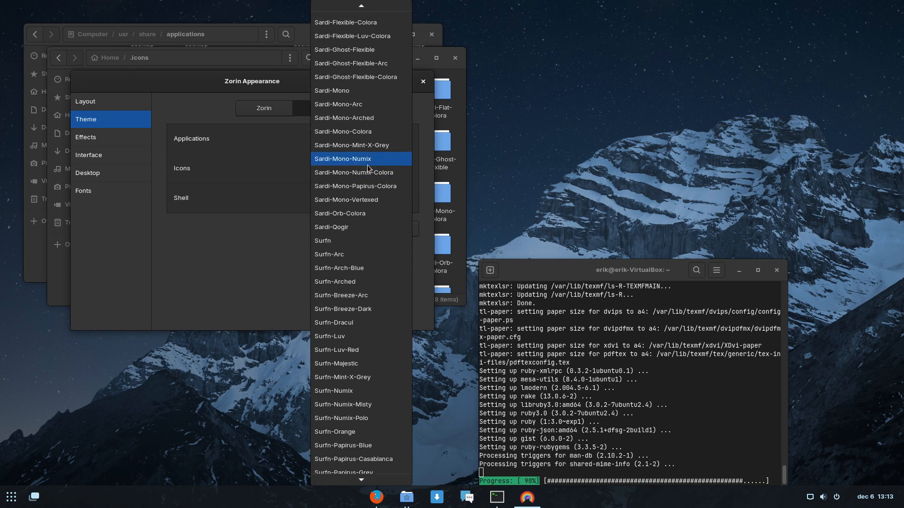
pyautogui.click(382, 187)
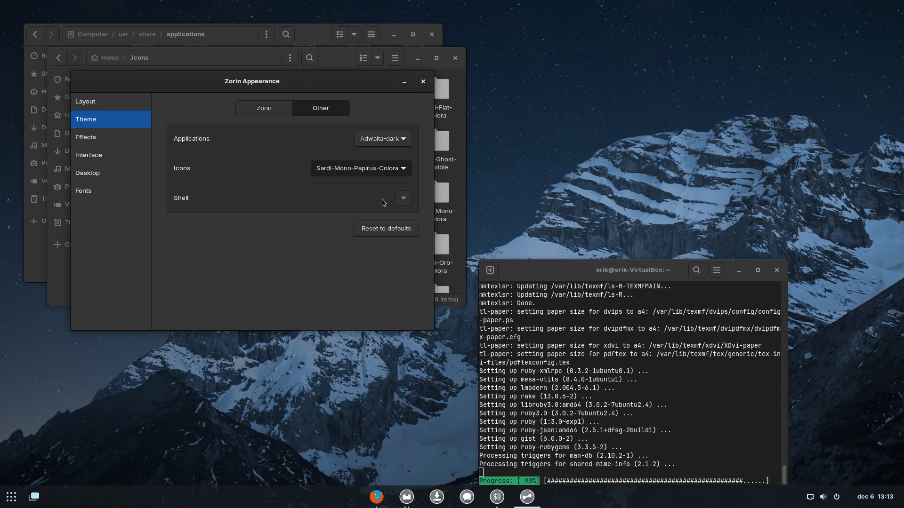
pyautogui.moveTo(341, 87); pyautogui.dragTo(843, 55)
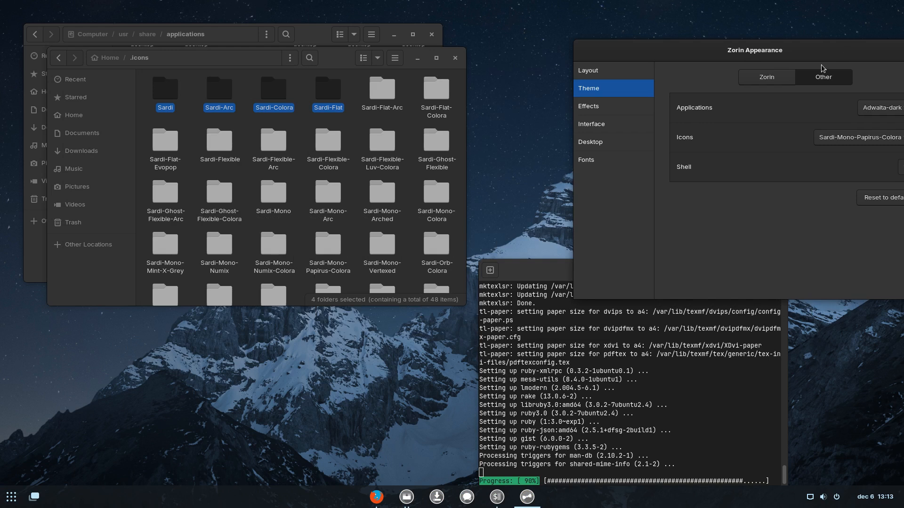
# Scroll through both app grid pages to view the grey Sardi icons, then return to the desktop.
pyautogui.click(34, 497)
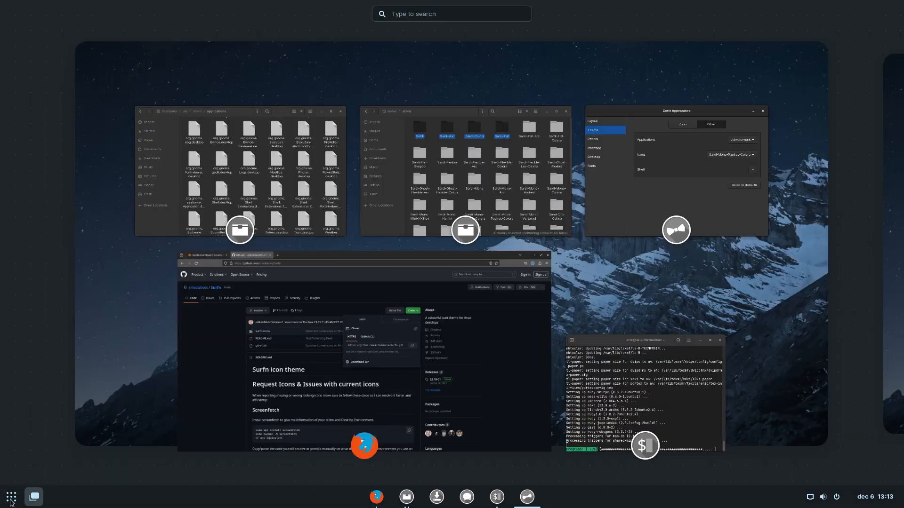
pyautogui.click(12, 498)
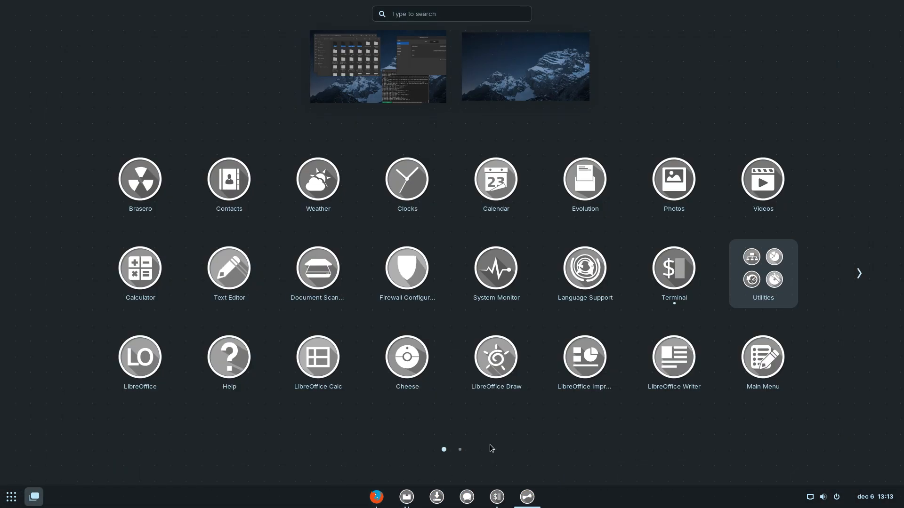
pyautogui.scroll(-1, 565, 435)
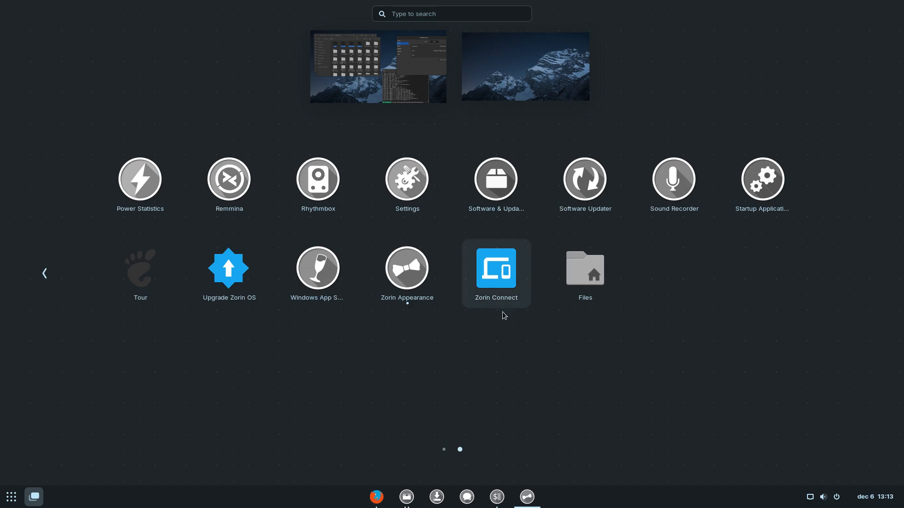
pyautogui.click(535, 366)
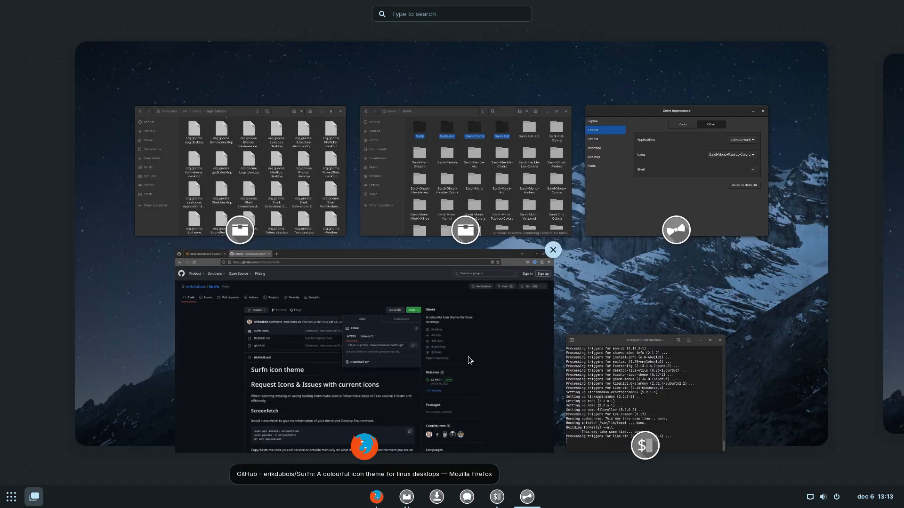
pyautogui.click(664, 288)
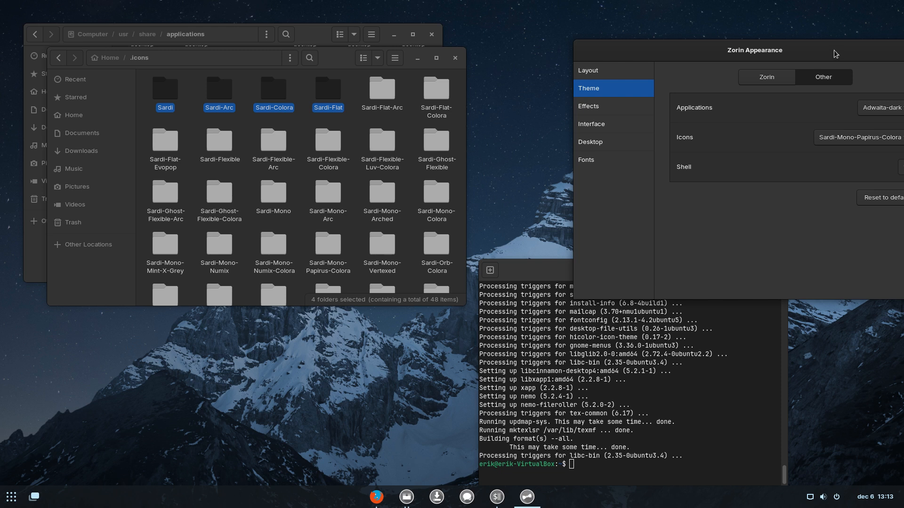
# Pull Zorin Appearance back on screen and raise the /usr/share/applications and terminal windows.
pyautogui.moveTo(819, 53); pyautogui.dragTo(738, 28)
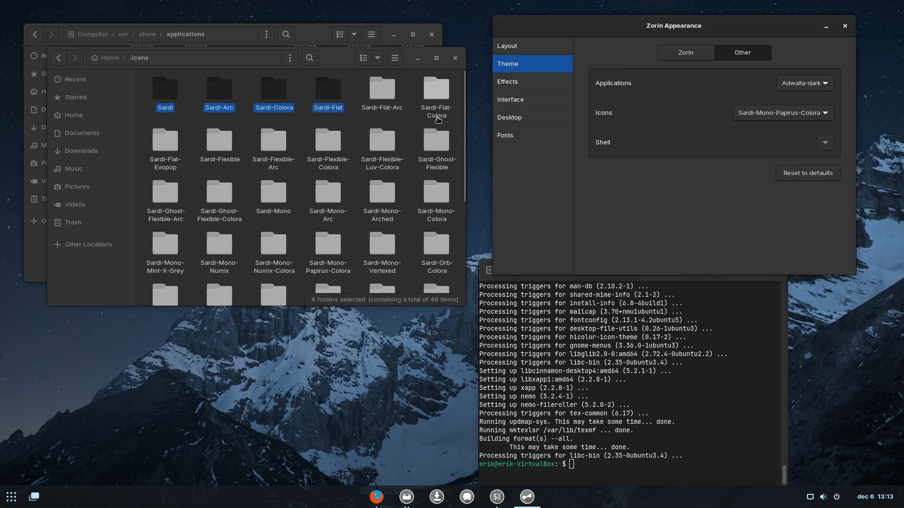
pyautogui.click(291, 34)
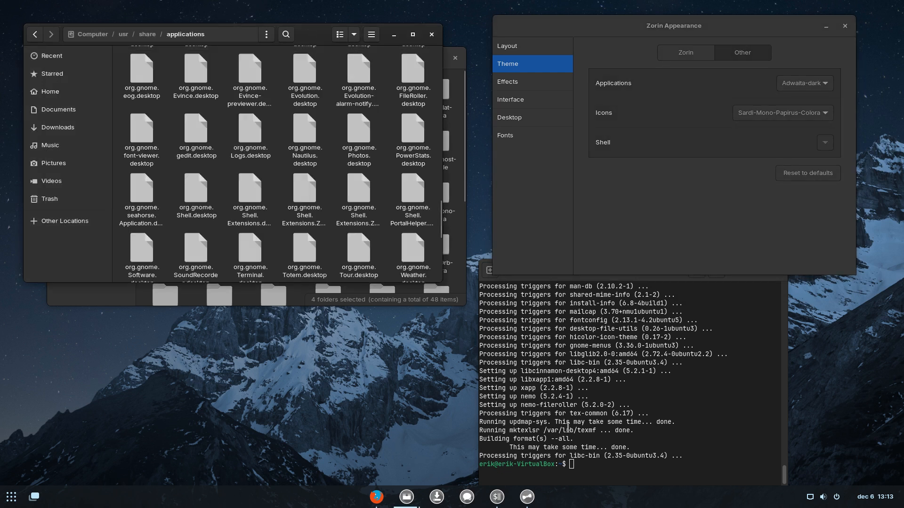
pyautogui.click(568, 427)
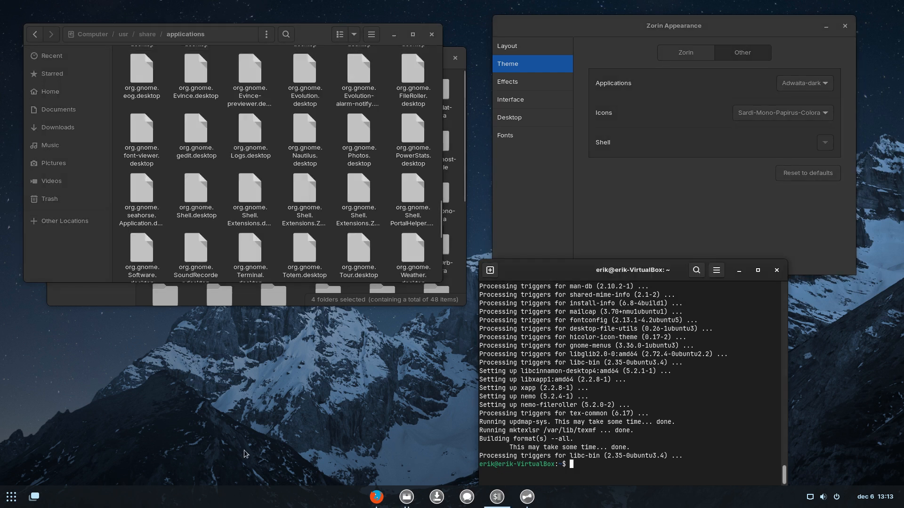
# Launch Nemo from the application search and check its version (5.2.4) in About.
pyautogui.click(8, 500)
pyautogui.write('nemo')
pyautogui.press('Return')
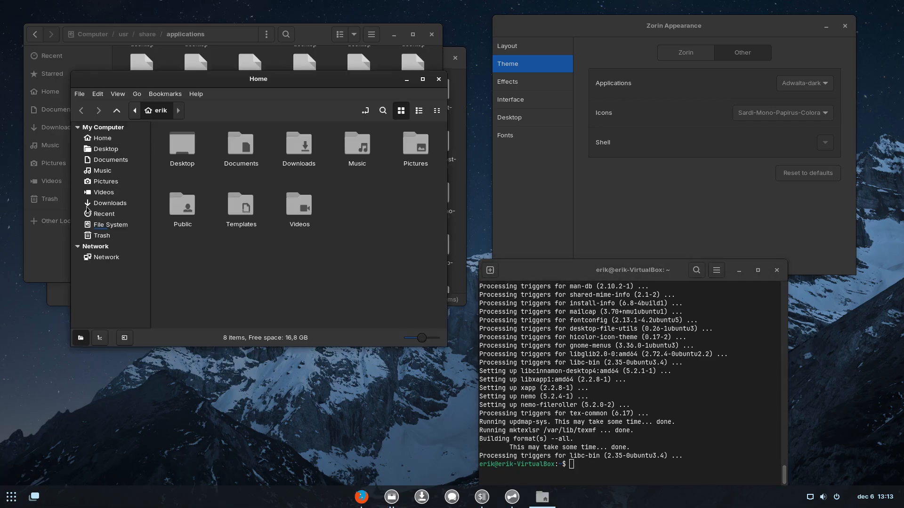
pyautogui.click(196, 94)
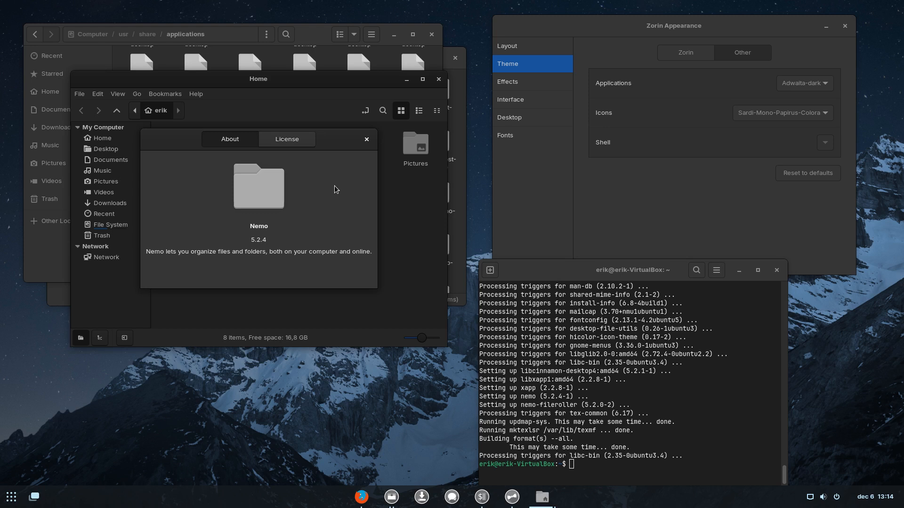
pyautogui.click(366, 139)
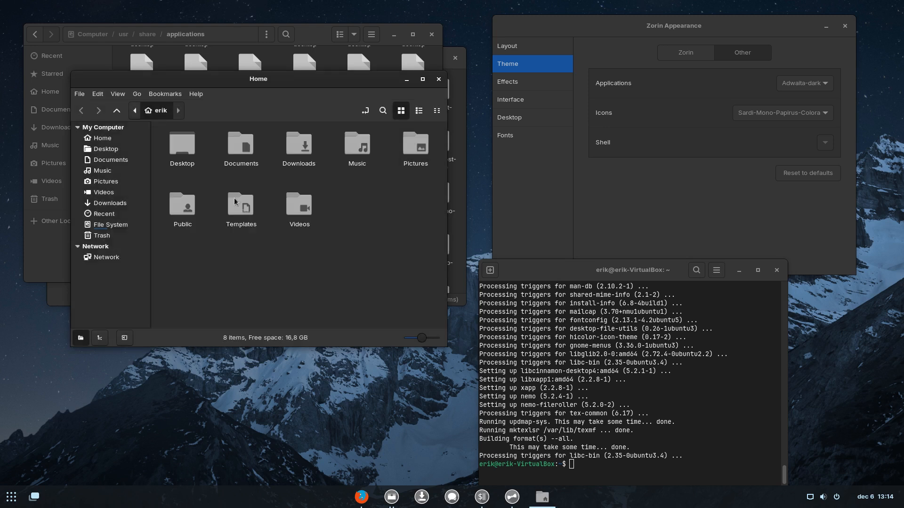
# Browse from the file system root through usr and share into the applications folder.
pyautogui.click(110, 225)
pyautogui.scroll(-1, 361, 299)
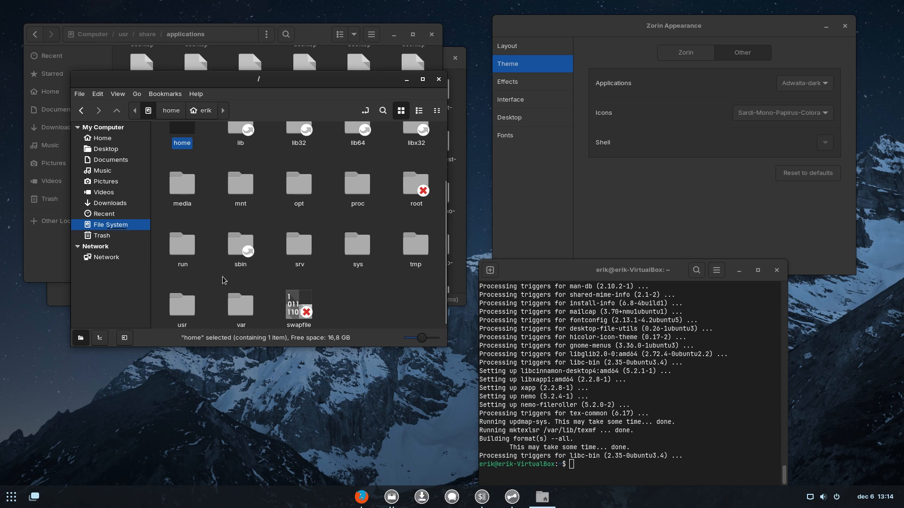
pyautogui.doubleClick(182, 306)
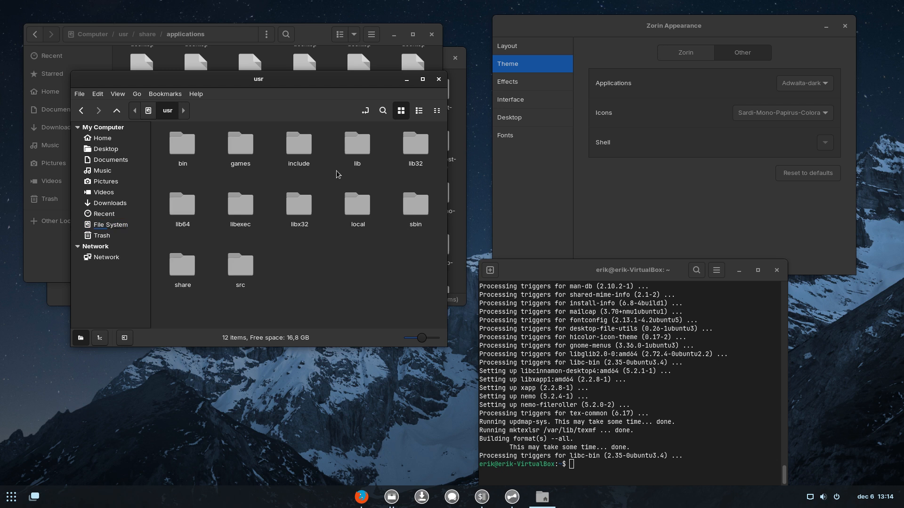
pyautogui.doubleClick(182, 266)
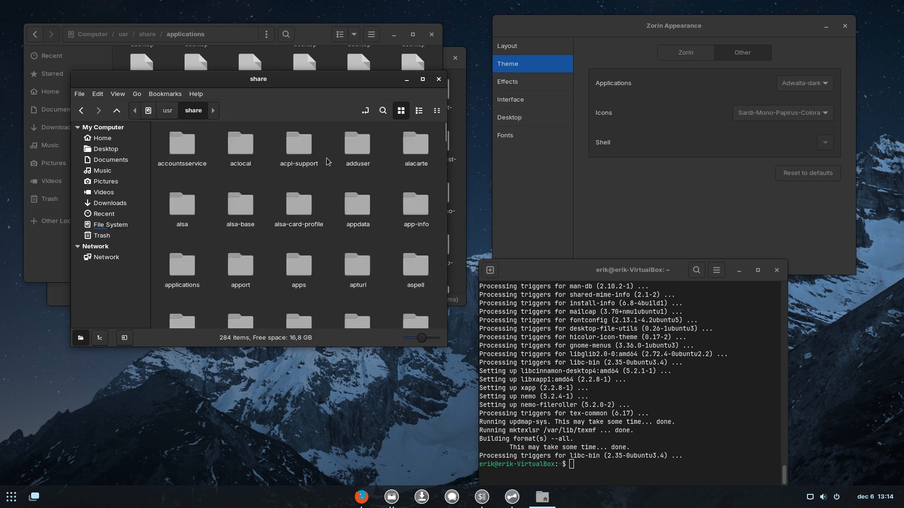
pyautogui.doubleClick(182, 266)
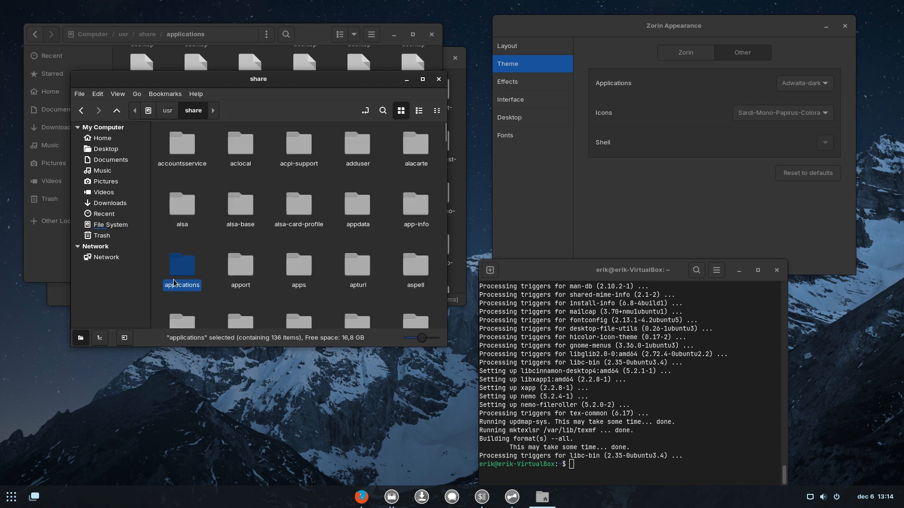
# Open the Upgrade Zorin OS launcher in Text Editor and highlight its icon name on line 130.
pyautogui.click(422, 80)
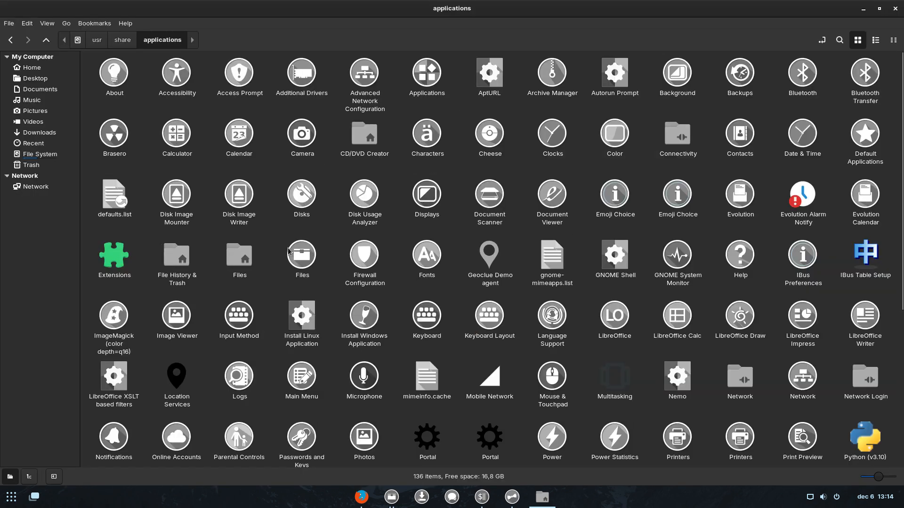
pyautogui.scroll(-5, 288, 250)
pyautogui.scroll(-1, 288, 249)
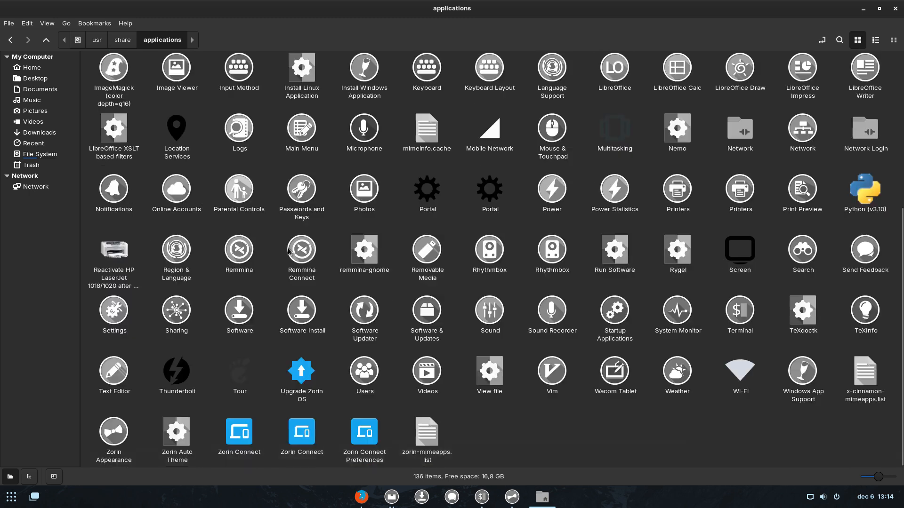
pyautogui.rightClick(303, 385)
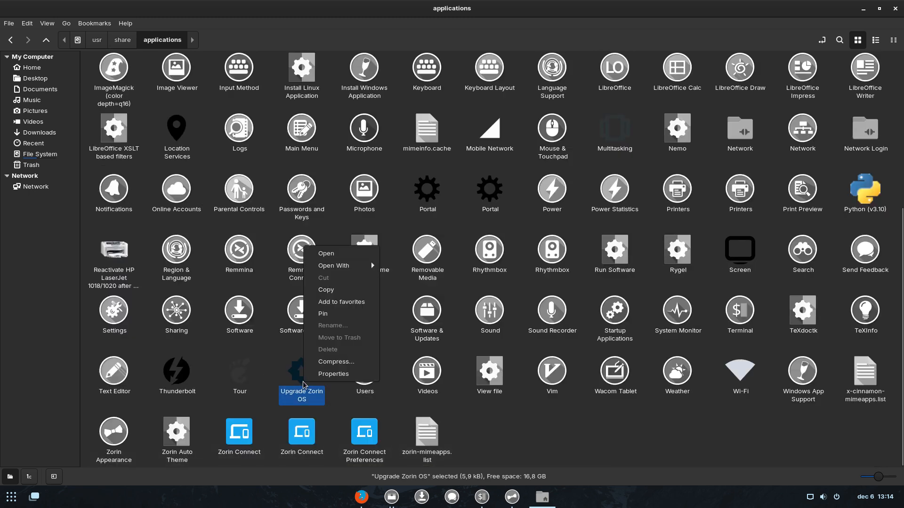
pyautogui.moveTo(358, 266)
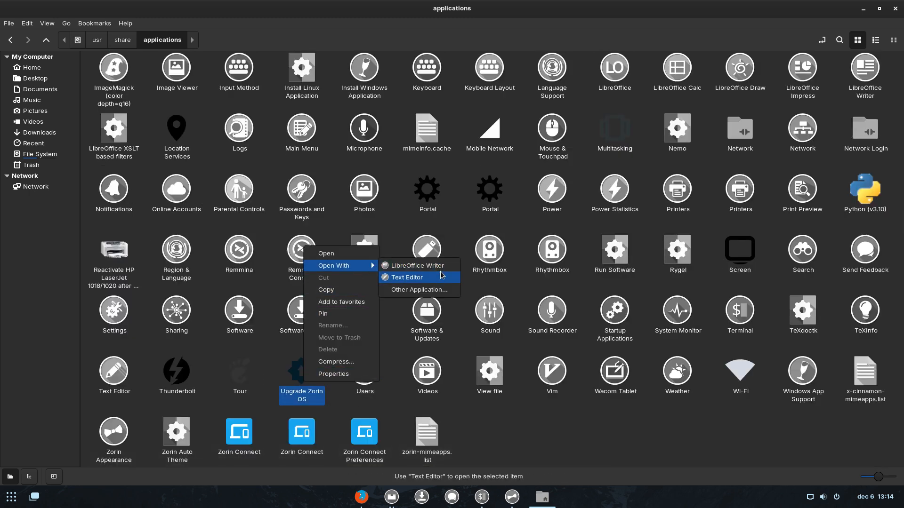
pyautogui.click(438, 280)
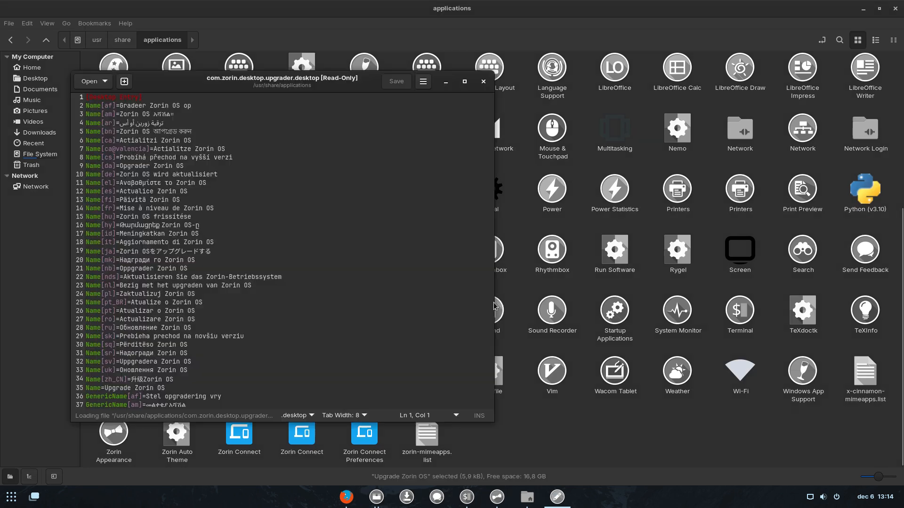
pyautogui.scroll(-10, 171, 184)
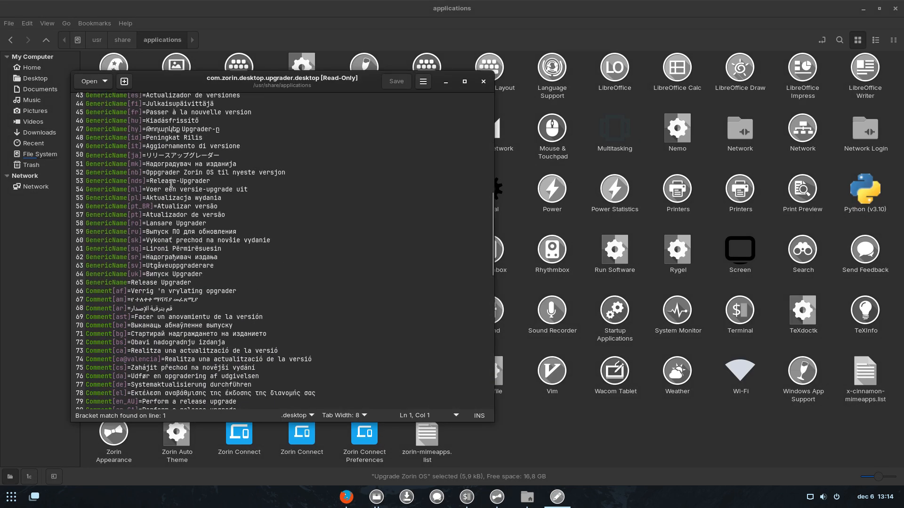
pyautogui.scroll(-12, 171, 183)
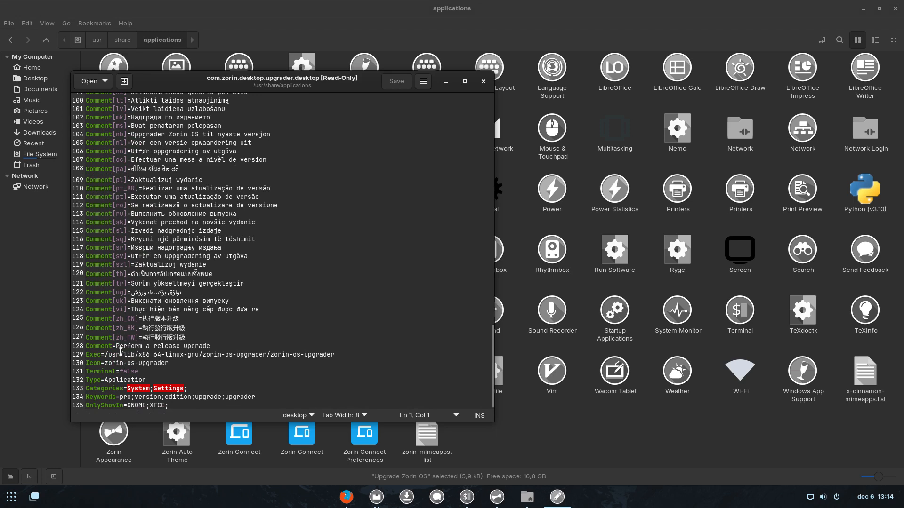
pyautogui.moveTo(106, 363); pyautogui.dragTo(173, 365)
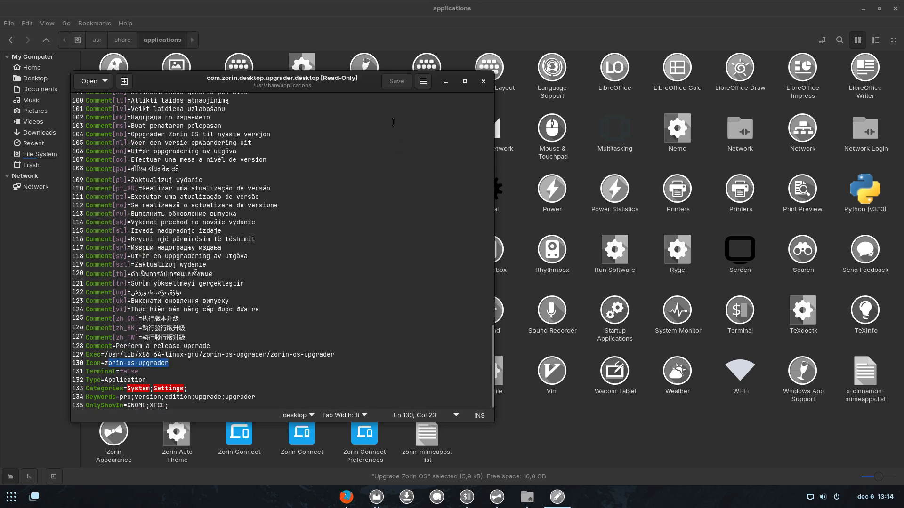
# Move the text editor to the top-left and restore Nemo to a smaller window beside it.
pyautogui.moveTo(353, 92); pyautogui.dragTo(287, 24)
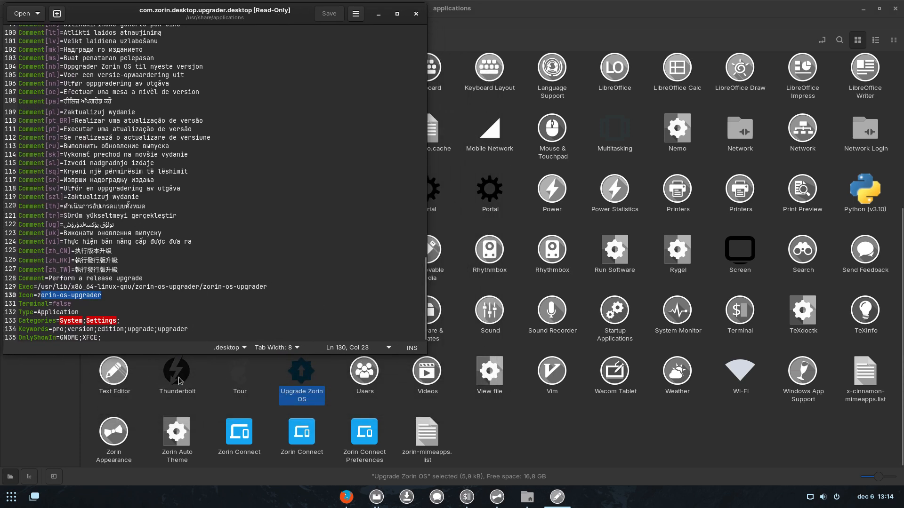
pyautogui.moveTo(196, 377); pyautogui.dragTo(235, 314)
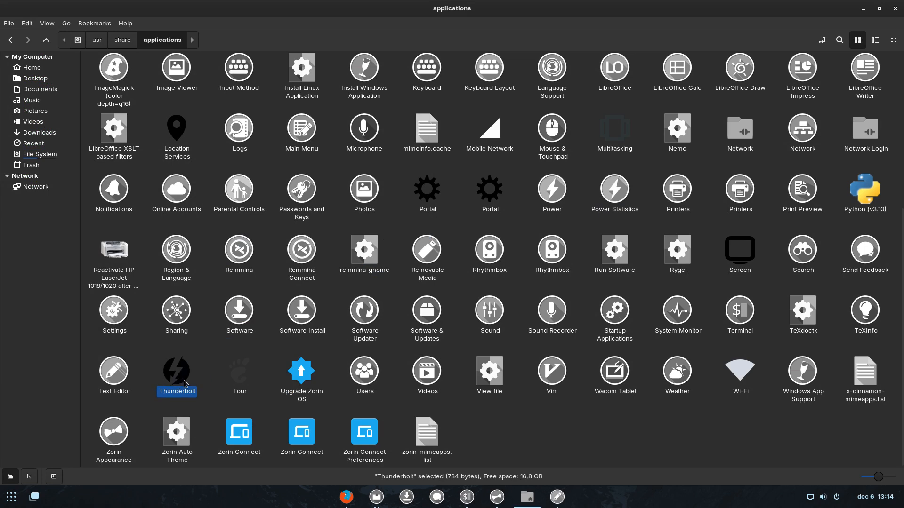
pyautogui.moveTo(453, 9); pyautogui.dragTo(662, 119)
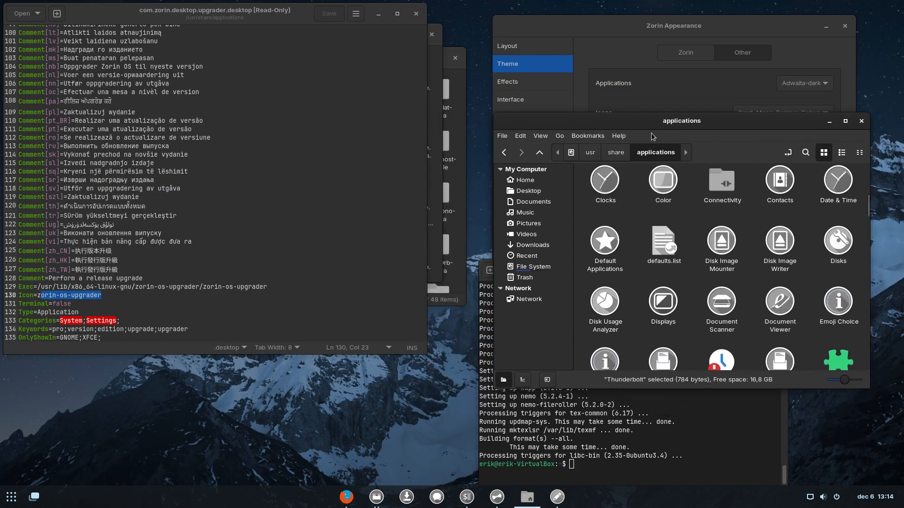
pyautogui.click(10, 497)
pyautogui.scroll(-1, 569, 344)
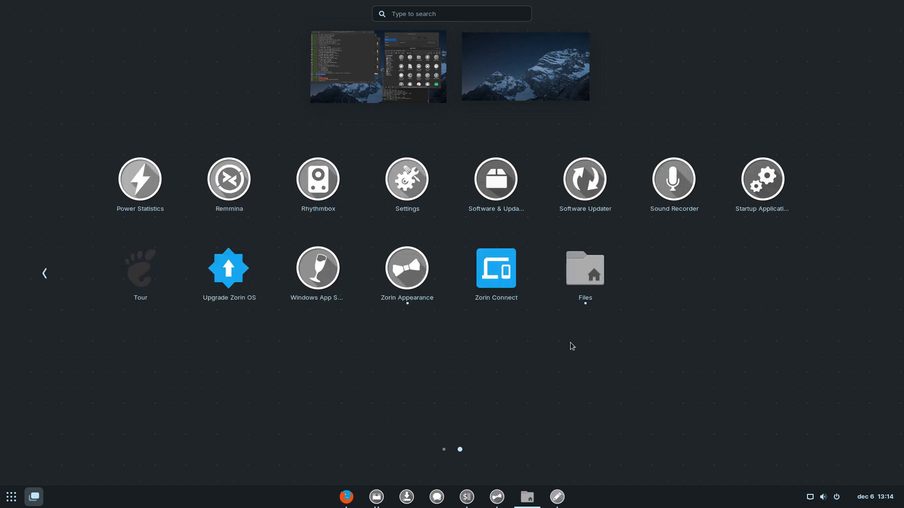
pyautogui.scroll(1, 572, 346)
pyautogui.scroll(-1, 571, 346)
pyautogui.click(571, 346)
pyautogui.scroll(-5, 643, 305)
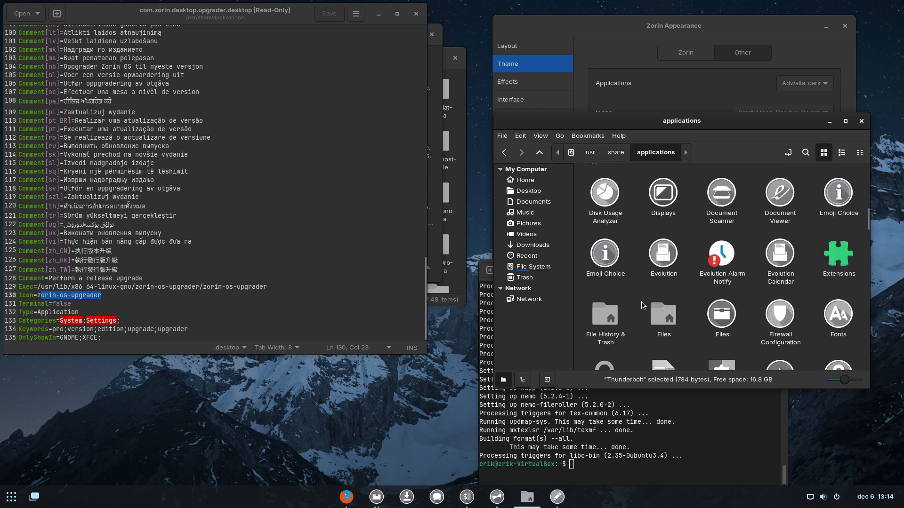
pyautogui.scroll(-12, 643, 305)
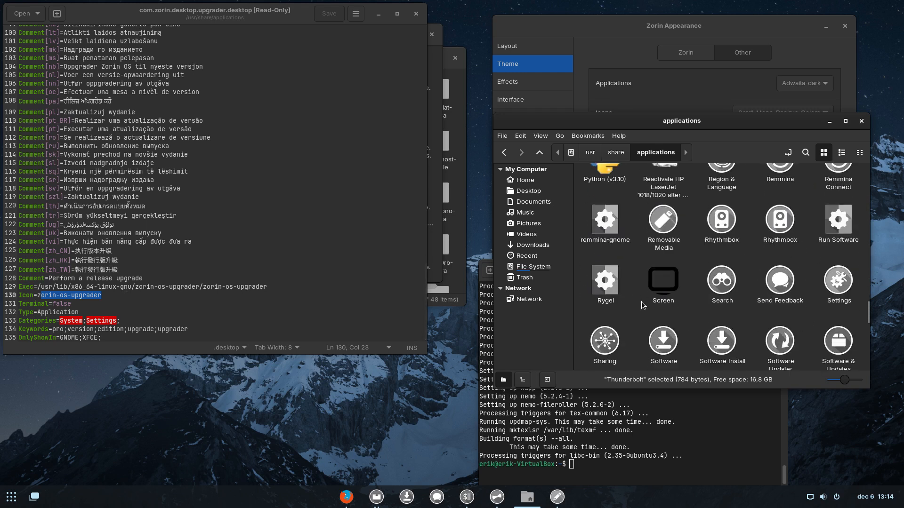
pyautogui.scroll(-10, 643, 305)
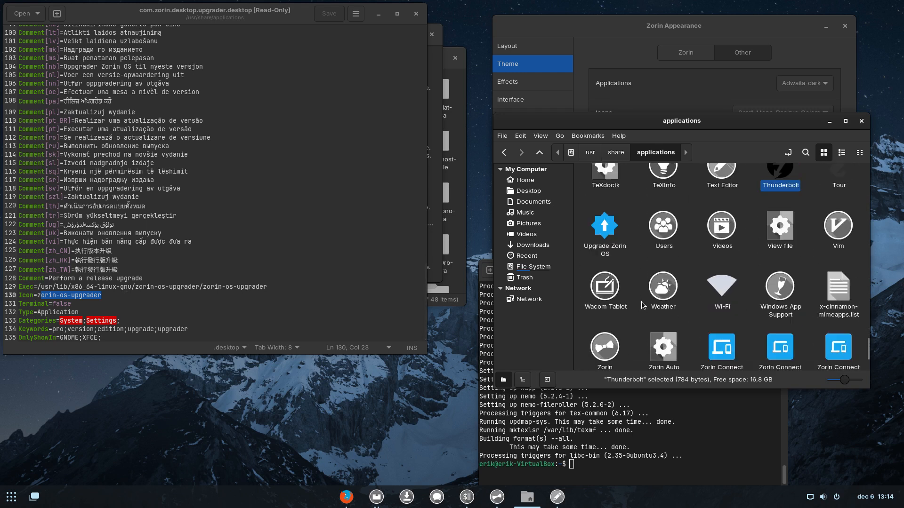
# Drag the Zorin Connect and Zorin Connect Preferences launchers into the editor and inspect their Icon lines.
pyautogui.click(603, 227)
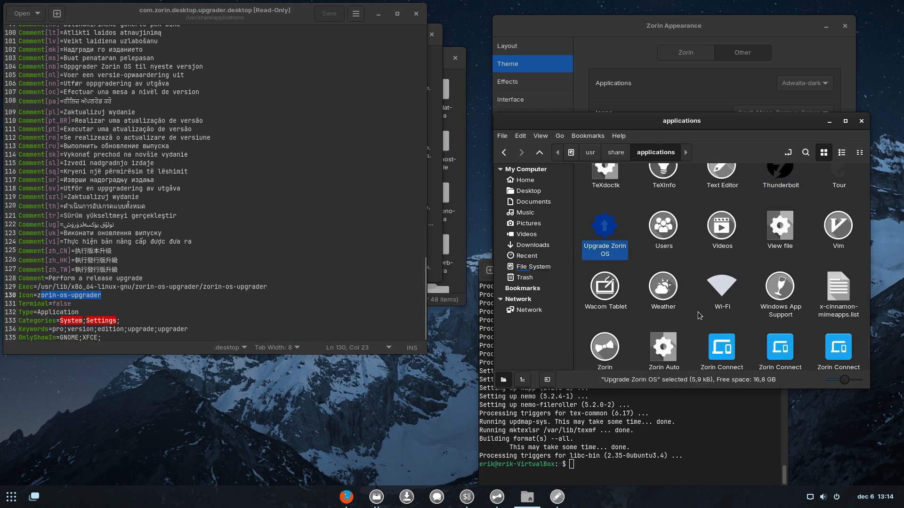
pyautogui.moveTo(722, 347); pyautogui.dragTo(196, 307)
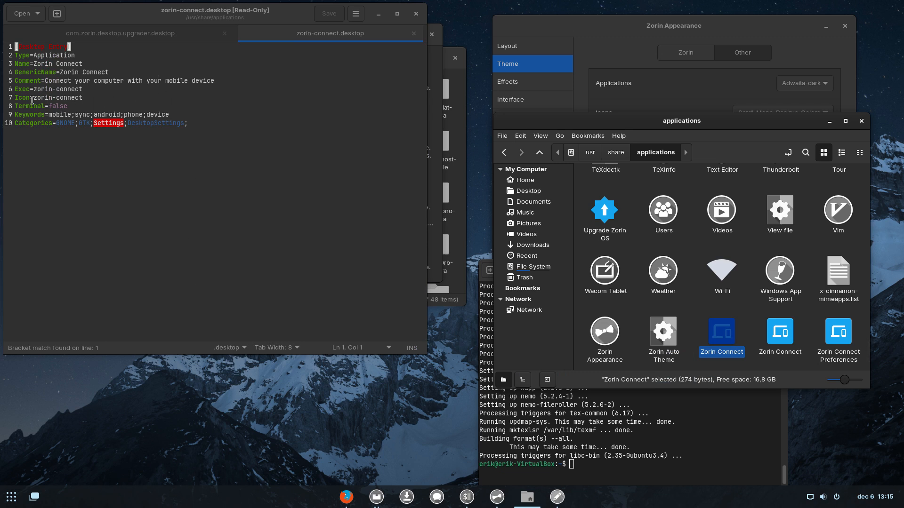
pyautogui.moveTo(14, 97); pyautogui.dragTo(67, 106)
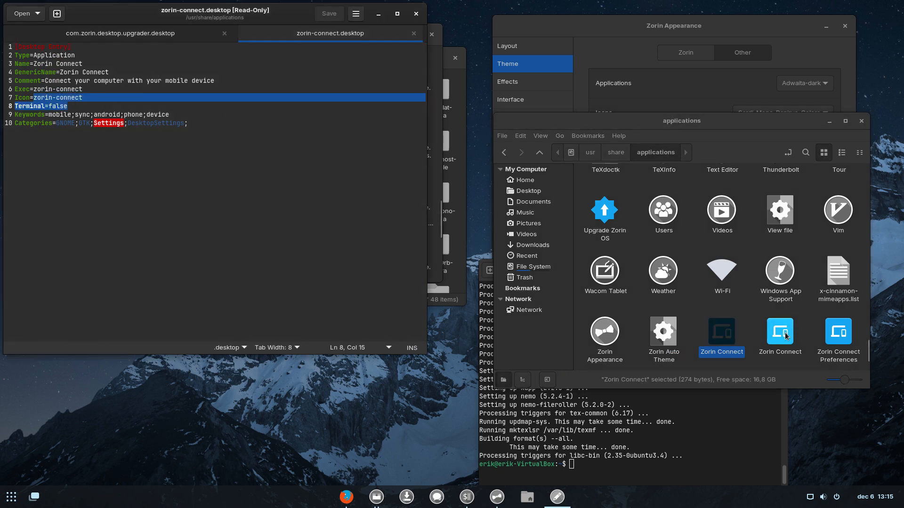
pyautogui.moveTo(785, 336); pyautogui.dragTo(178, 238)
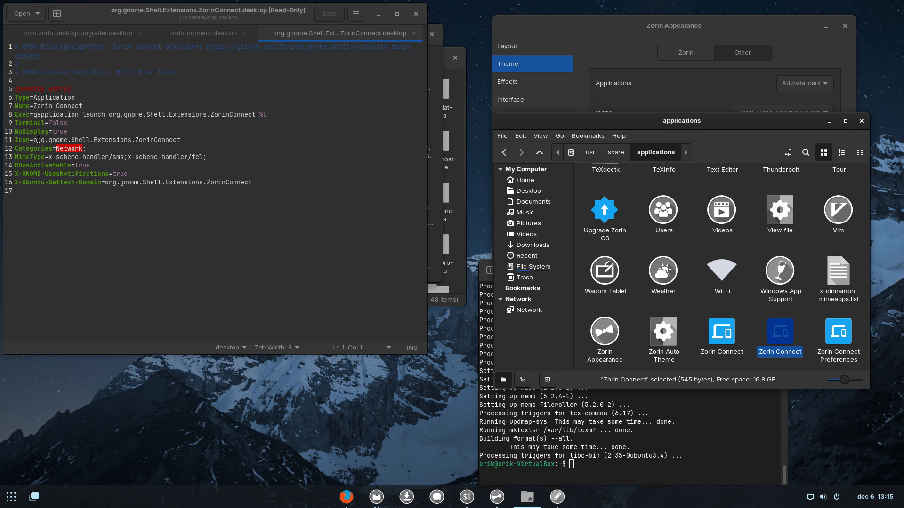
pyautogui.moveTo(37, 140); pyautogui.dragTo(196, 139)
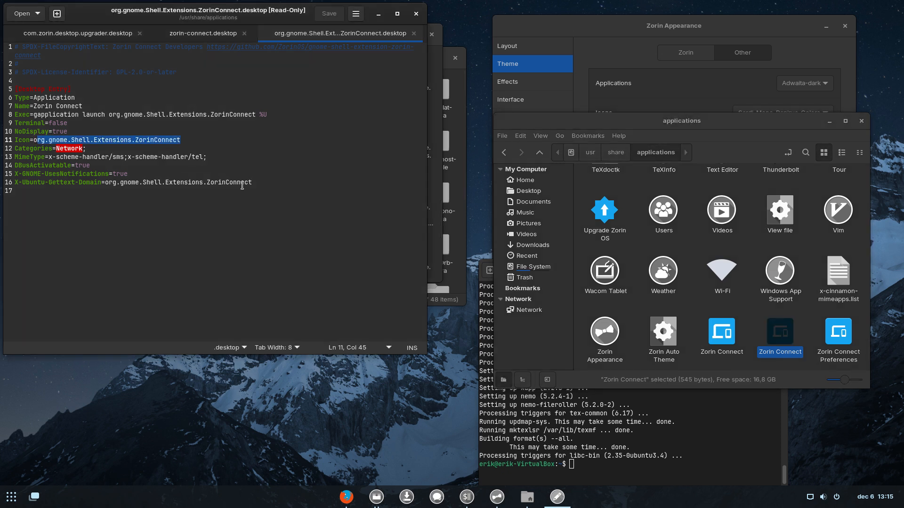
pyautogui.moveTo(839, 332); pyautogui.dragTo(71, 214)
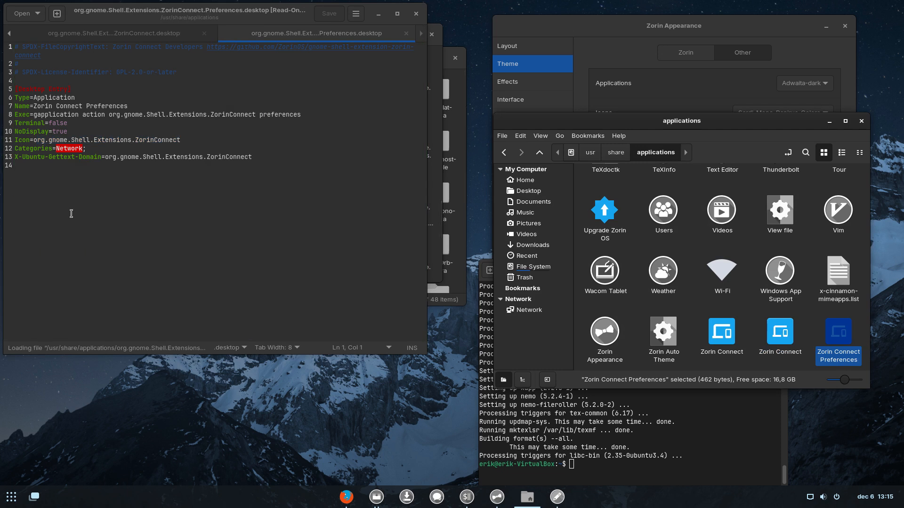
pyautogui.scroll(-1, 793, 353)
pyautogui.scroll(5, 790, 349)
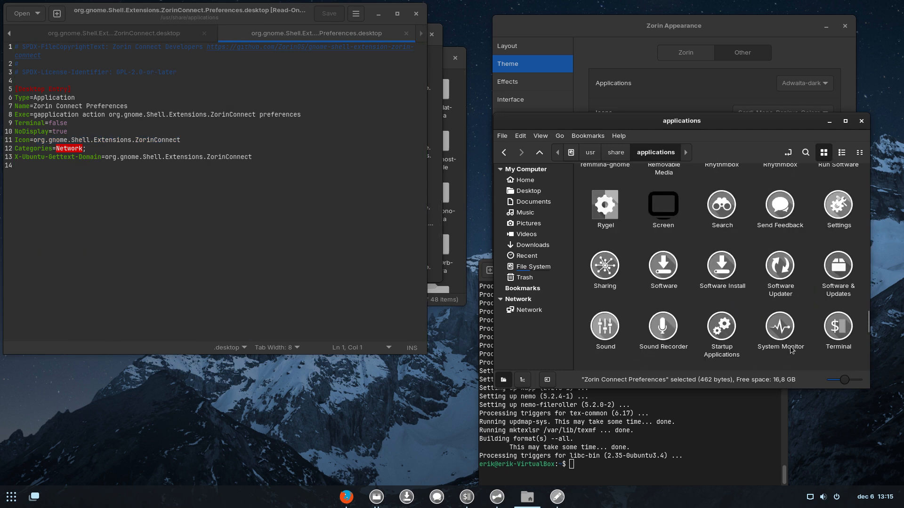
pyautogui.scroll(3, 790, 349)
pyautogui.scroll(1, 791, 349)
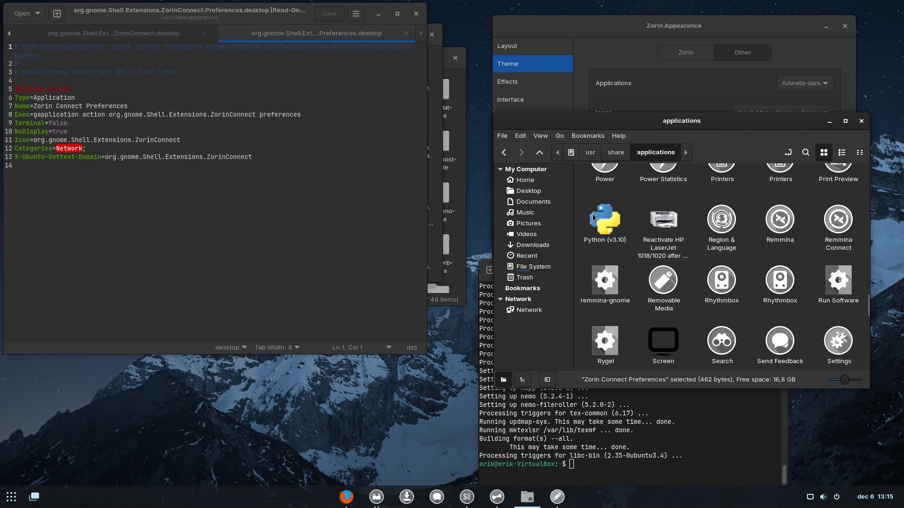
# Browse the app grid and look inside the Utilities folder.
pyautogui.click(10, 496)
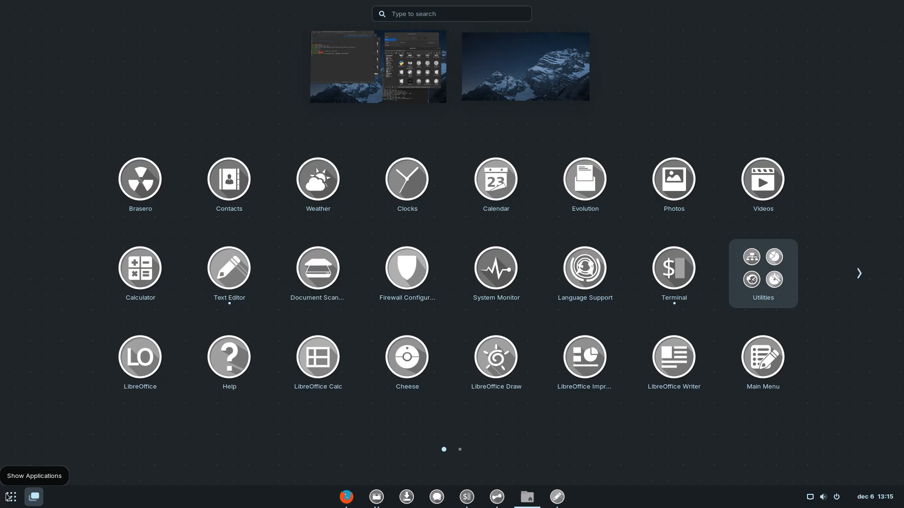
pyautogui.scroll(-1, 551, 427)
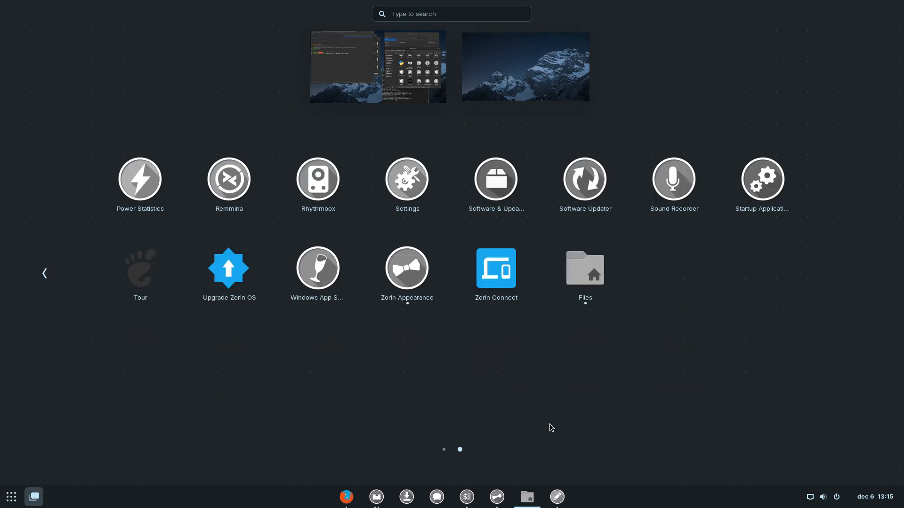
pyautogui.scroll(1, 550, 426)
pyautogui.scroll(-1, 550, 423)
pyautogui.scroll(1, 739, 285)
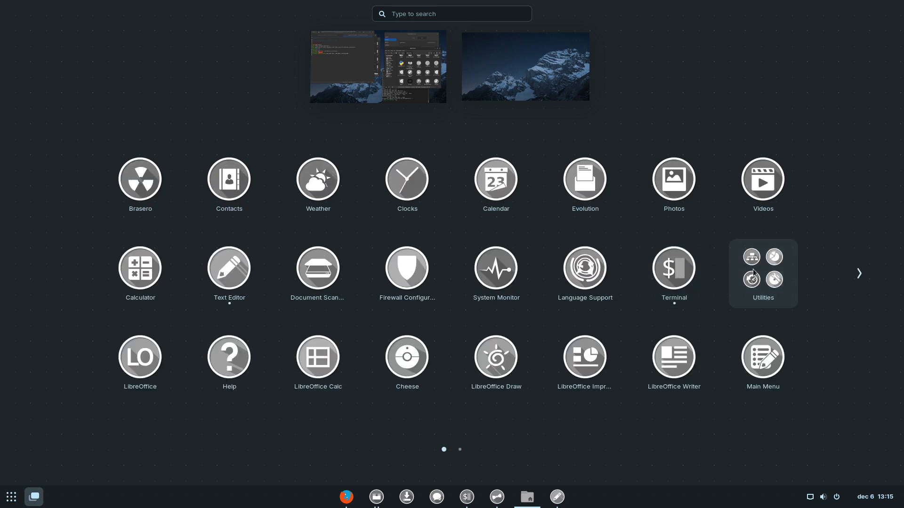
pyautogui.click(753, 270)
pyautogui.scroll(-1, 503, 320)
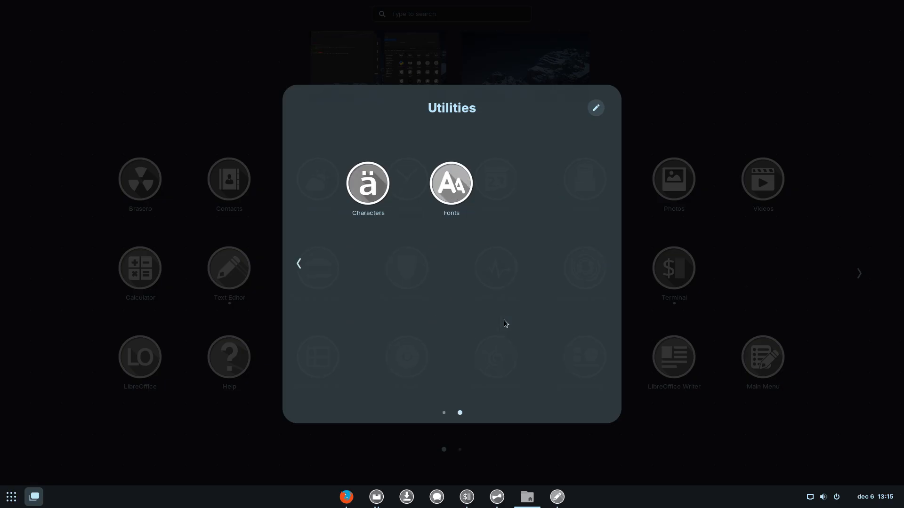
pyautogui.scroll(1, 504, 320)
pyautogui.scroll(-1, 504, 320)
pyautogui.click(791, 443)
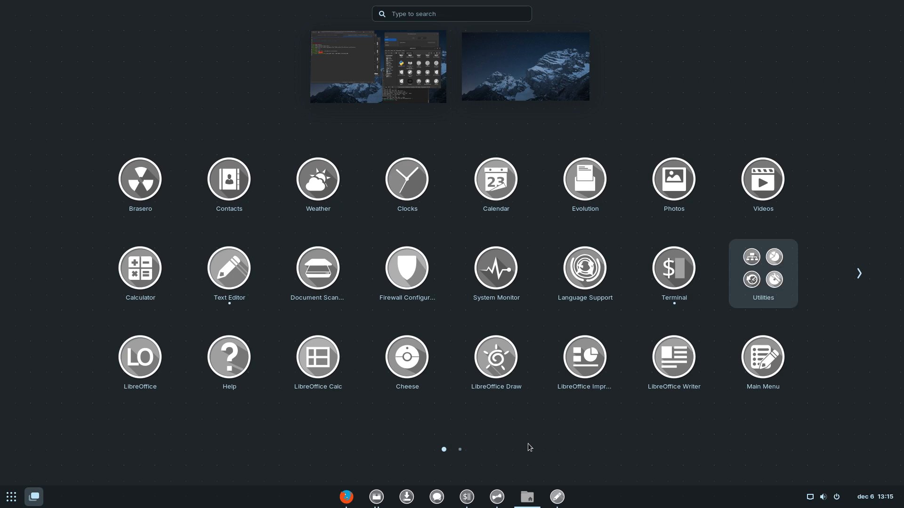
# Launch Tour from the second app page and dismiss the Welcome to Zorin OS 17 dialog.
pyautogui.click(859, 273)
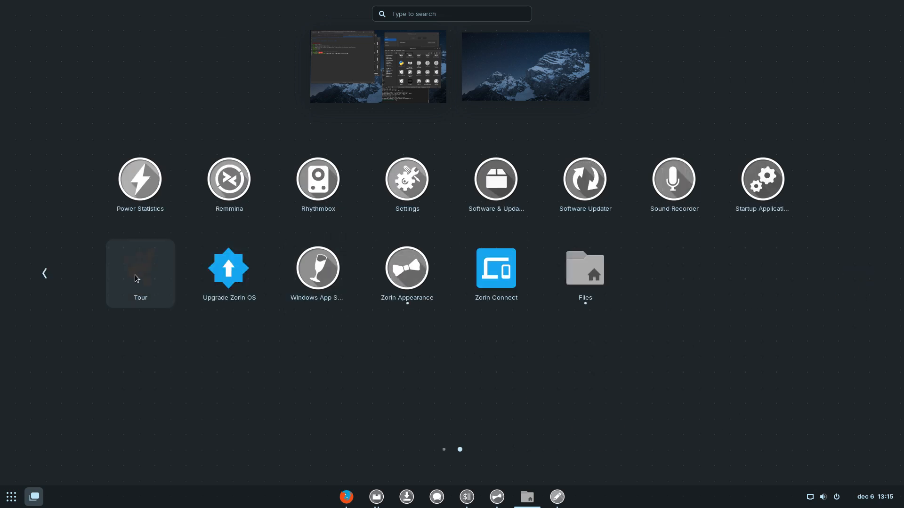
pyautogui.click(145, 285)
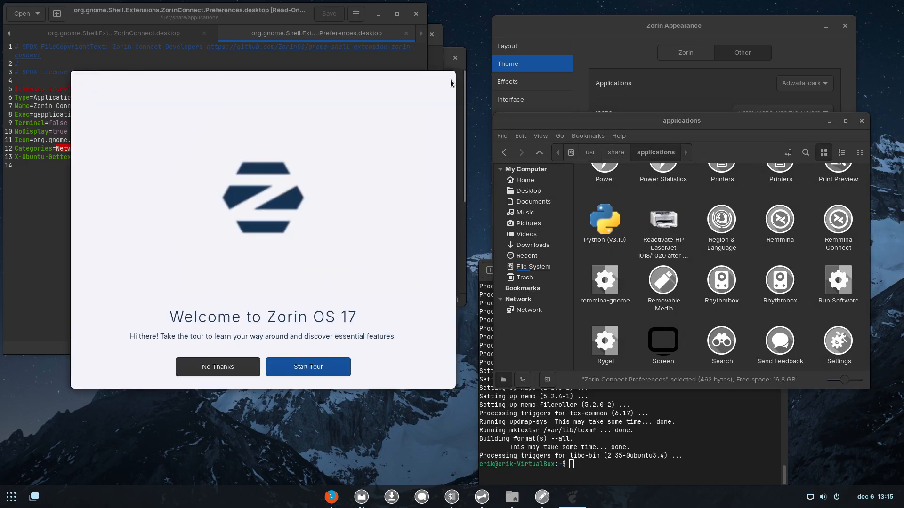
pyautogui.click(255, 374)
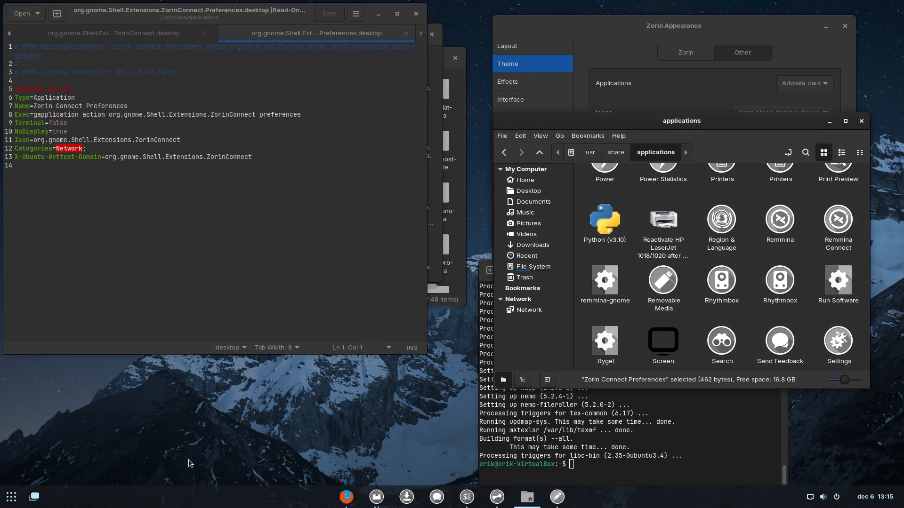
# Maximize the applications folder window and open org.gnome.Tour.desktop in Text Editor.
pyautogui.scroll(-10, 651, 340)
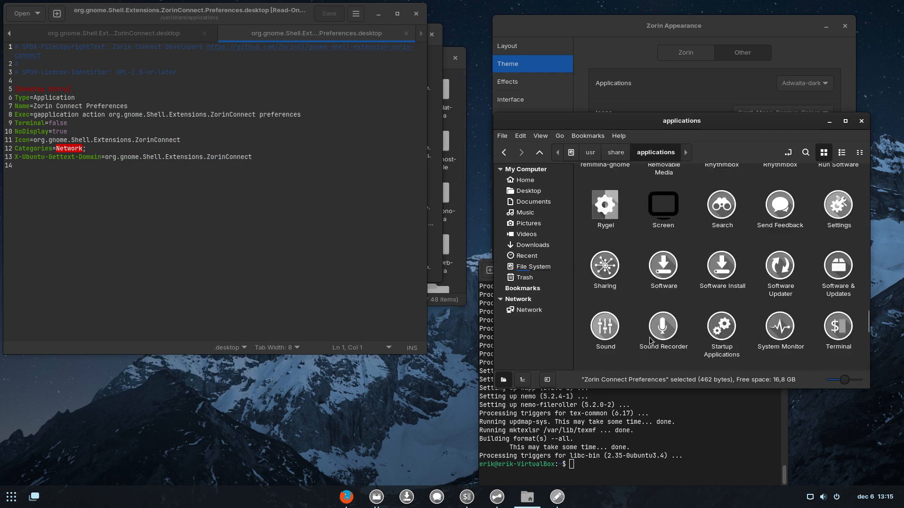
pyautogui.scroll(3, 651, 340)
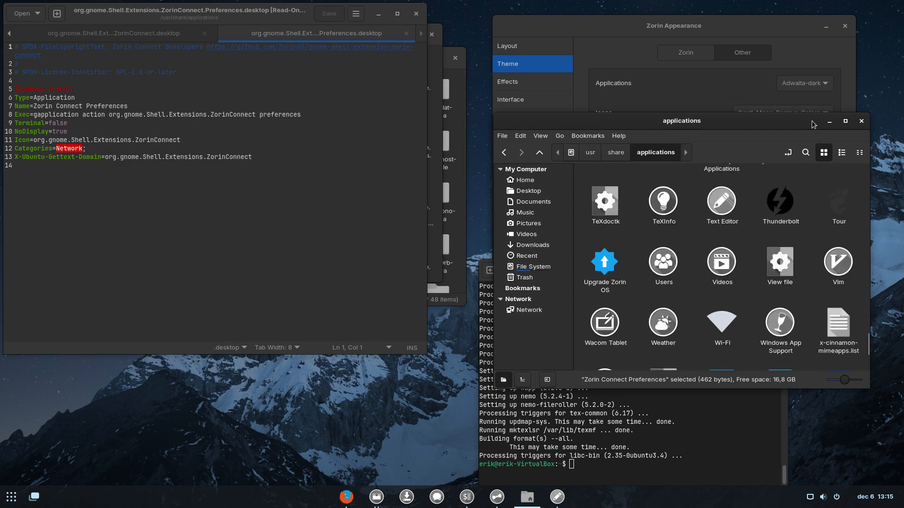
pyautogui.click(845, 122)
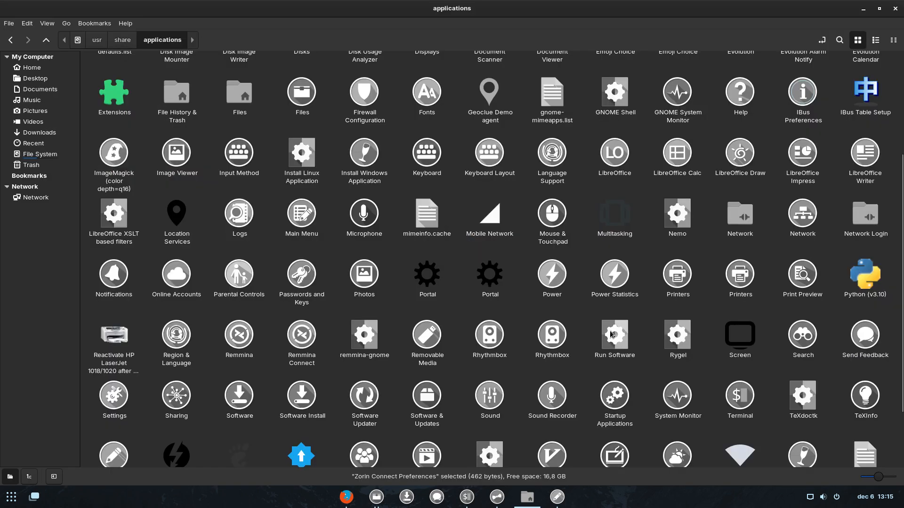
pyautogui.scroll(-3, 620, 341)
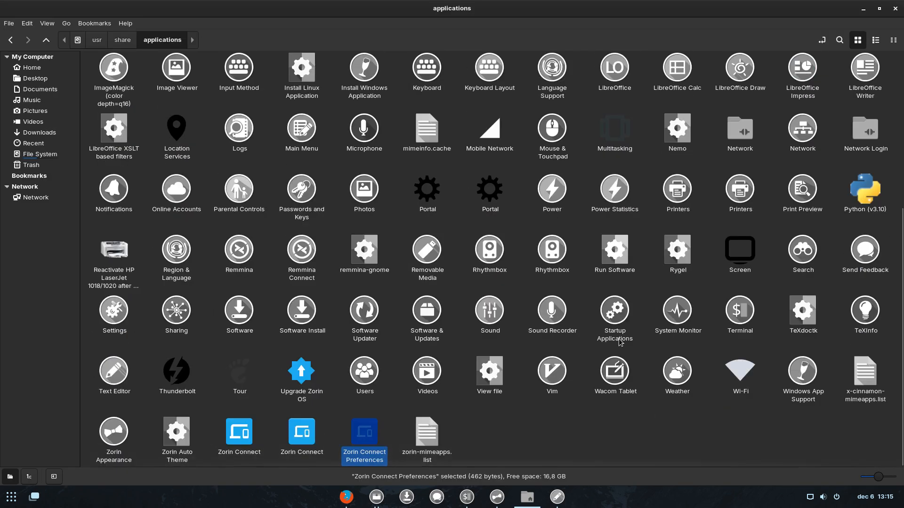
pyautogui.scroll(5, 620, 342)
pyautogui.scroll(-3, 620, 343)
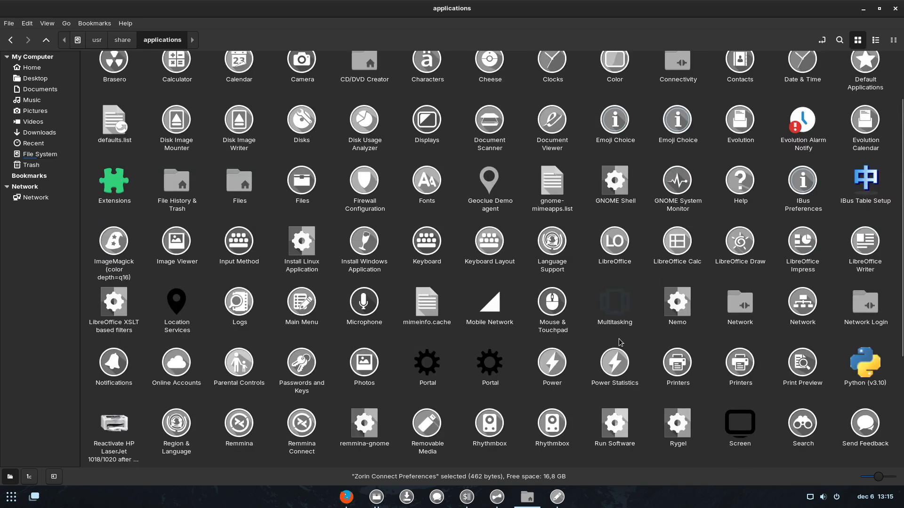
pyautogui.scroll(3, 619, 342)
pyautogui.scroll(2, 619, 342)
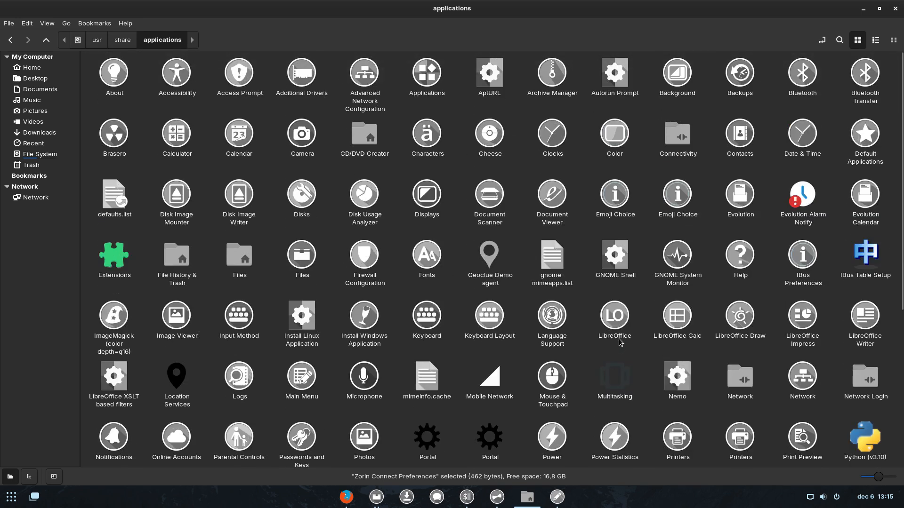
pyautogui.scroll(-5, 619, 342)
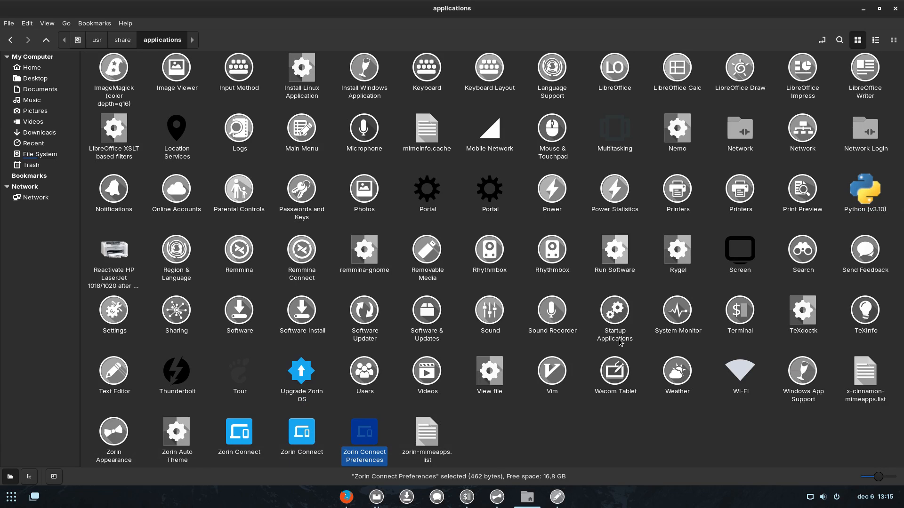
pyautogui.click(233, 378)
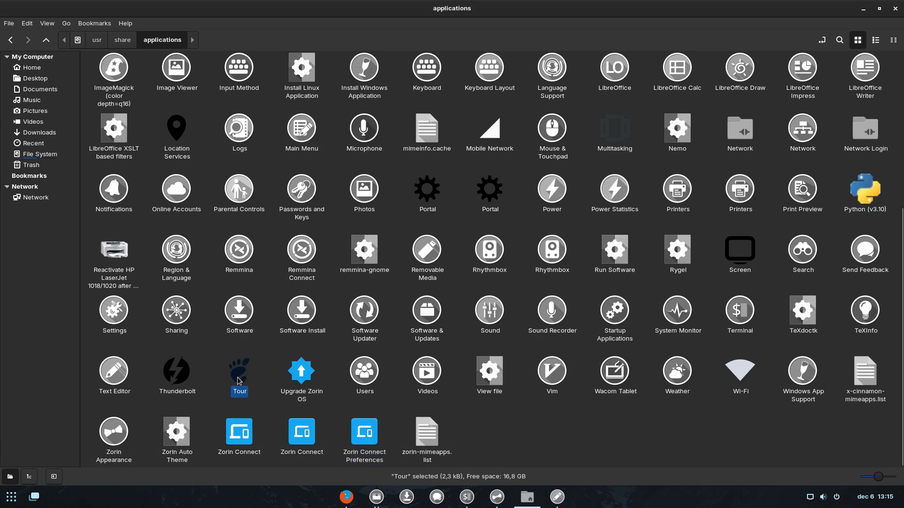
pyautogui.rightClick(238, 379)
pyautogui.moveTo(296, 261)
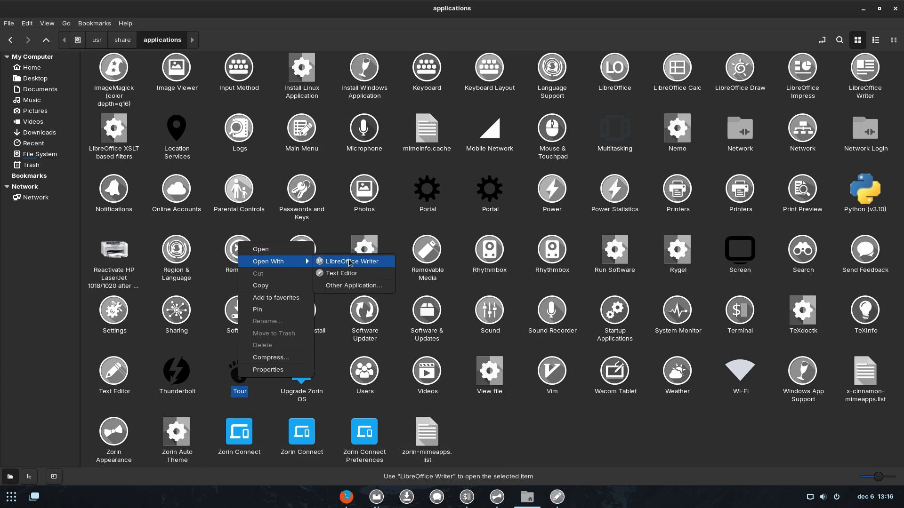
pyautogui.click(341, 273)
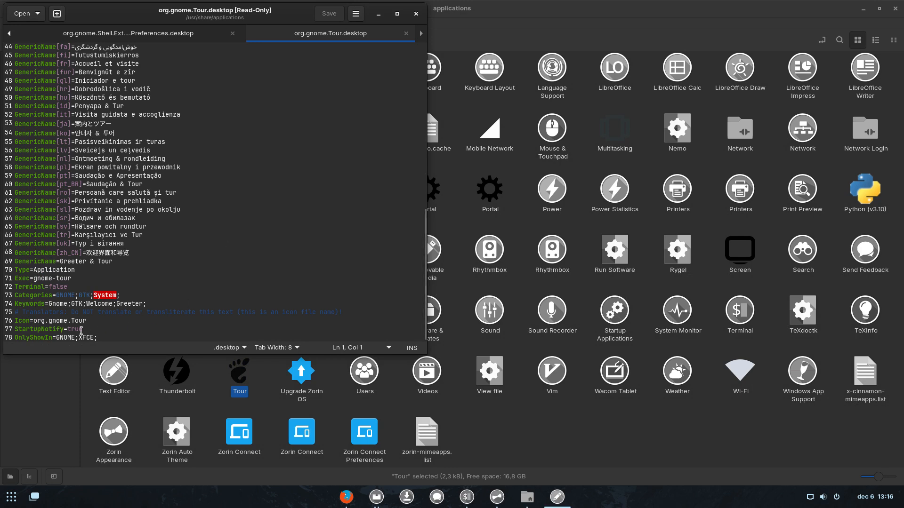
# Check the Icon=org.gnome.Tour value on line 76, then close the editor.
pyautogui.moveTo(33, 322); pyautogui.dragTo(86, 321)
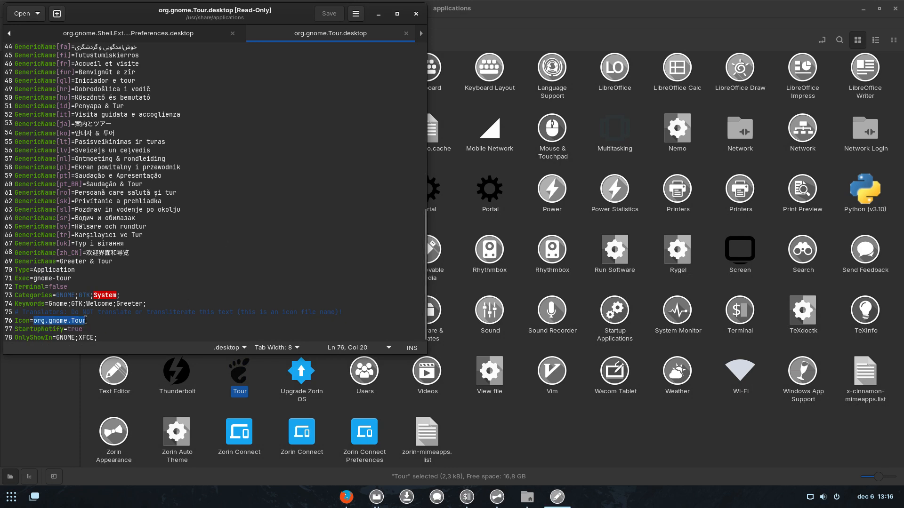
pyautogui.click(74, 328)
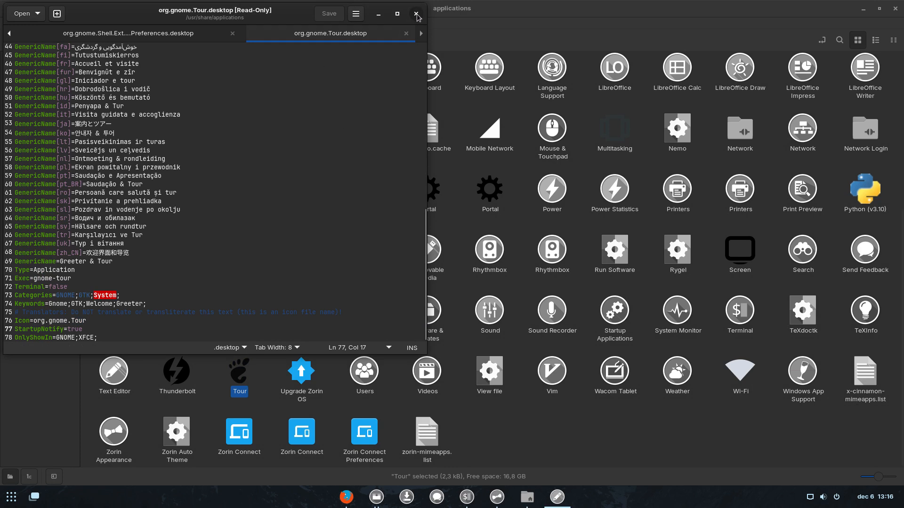
pyautogui.click(416, 14)
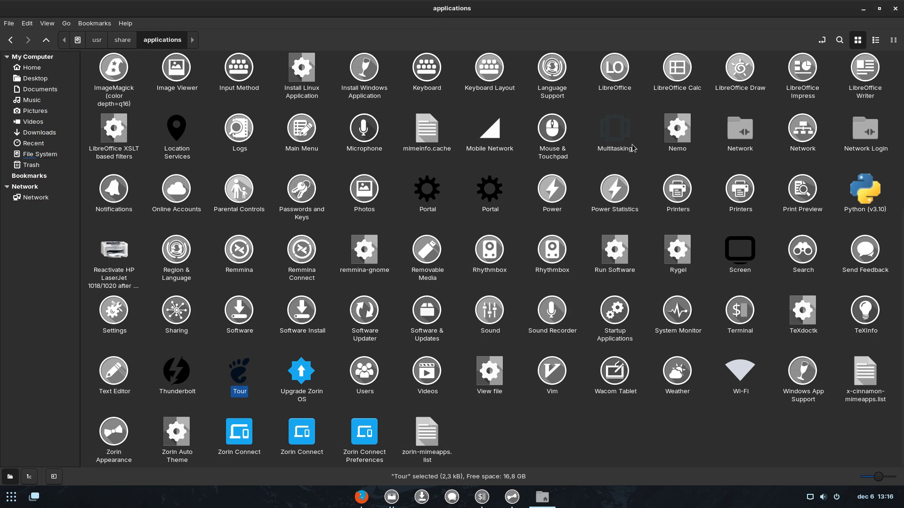
pyautogui.click(9, 500)
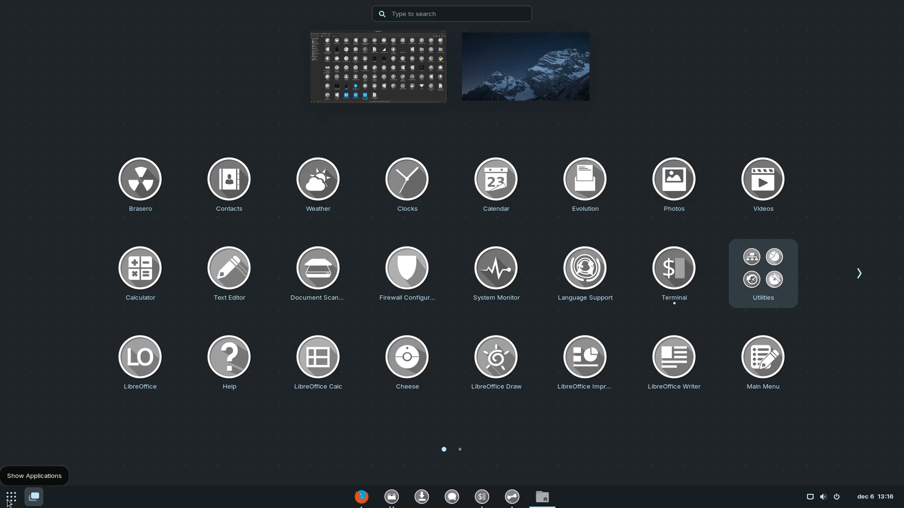
# Open Zorin Appearance via 'zor' search and set the icon theme to Surfn-Mint-X-Grey.
pyautogui.write('zor')
pyautogui.press('Return')
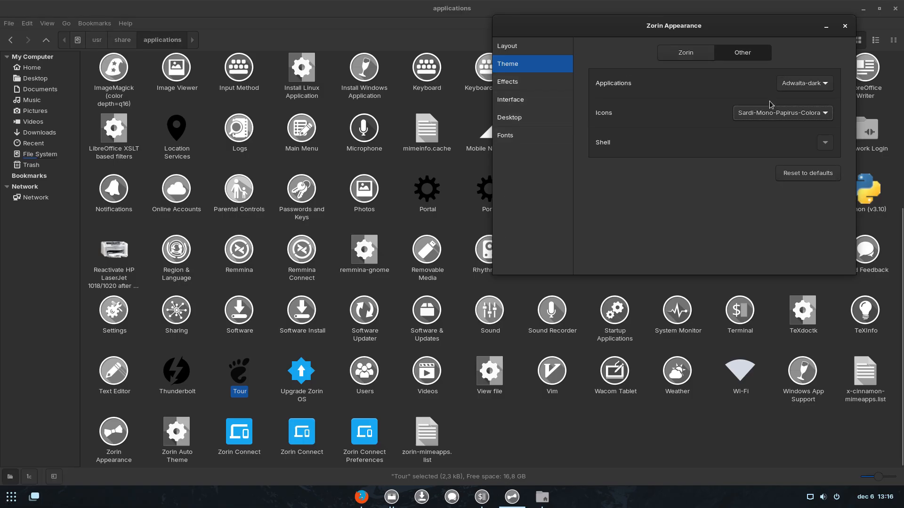
pyautogui.click(776, 116)
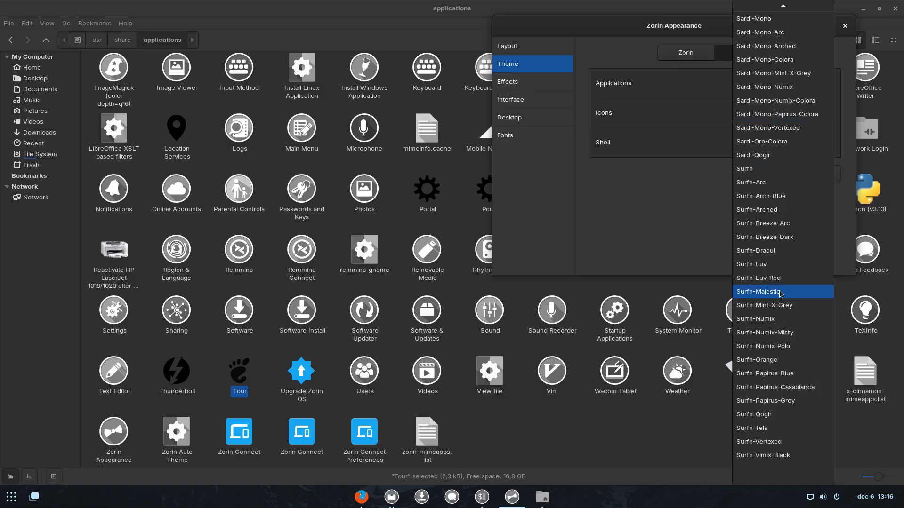
pyautogui.click(785, 306)
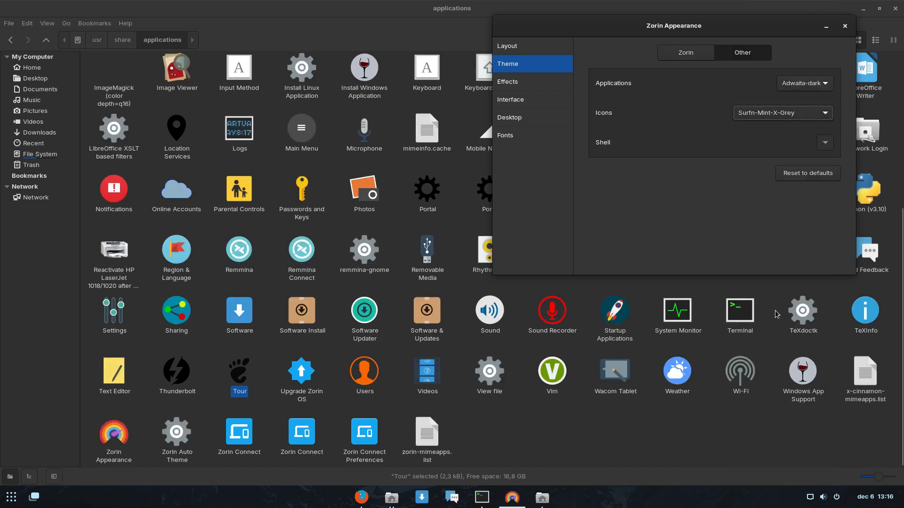
# Check the new icons in the applications folder and the app grid.
pyautogui.click(284, 370)
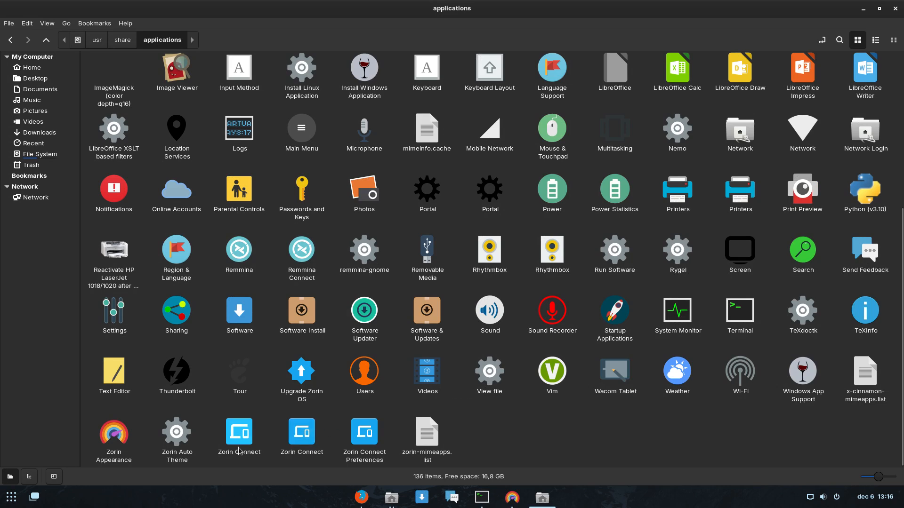
pyautogui.click(1, 506)
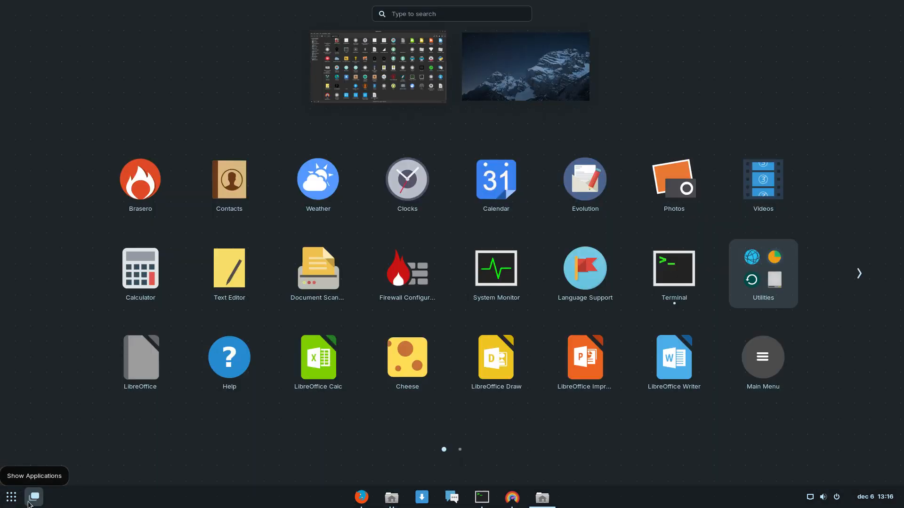
pyautogui.scroll(-1, 585, 325)
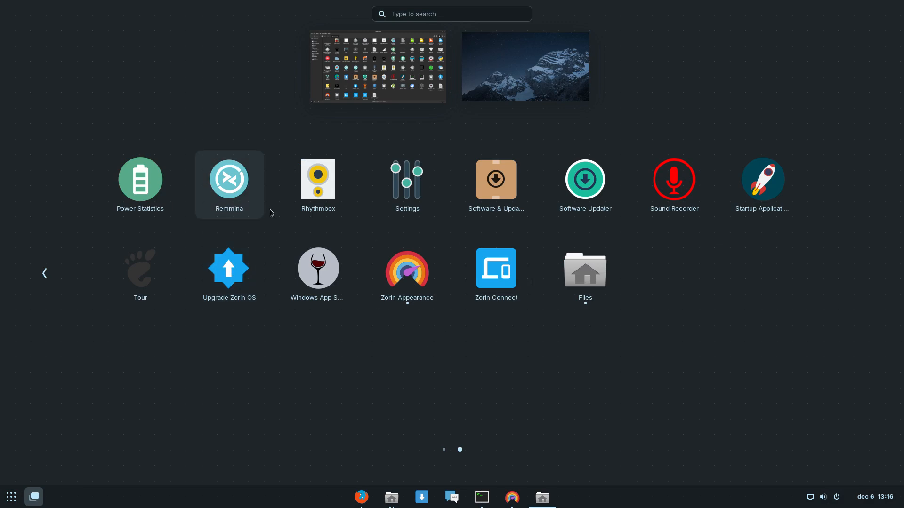
pyautogui.click(593, 381)
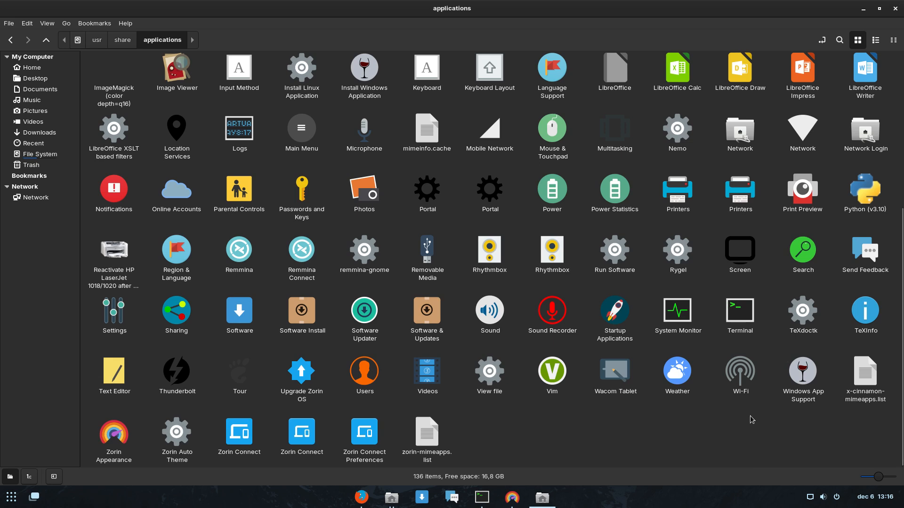
# Close the applications folder, Zorin Appearance, both file manager windows and the terminal.
pyautogui.click(895, 8)
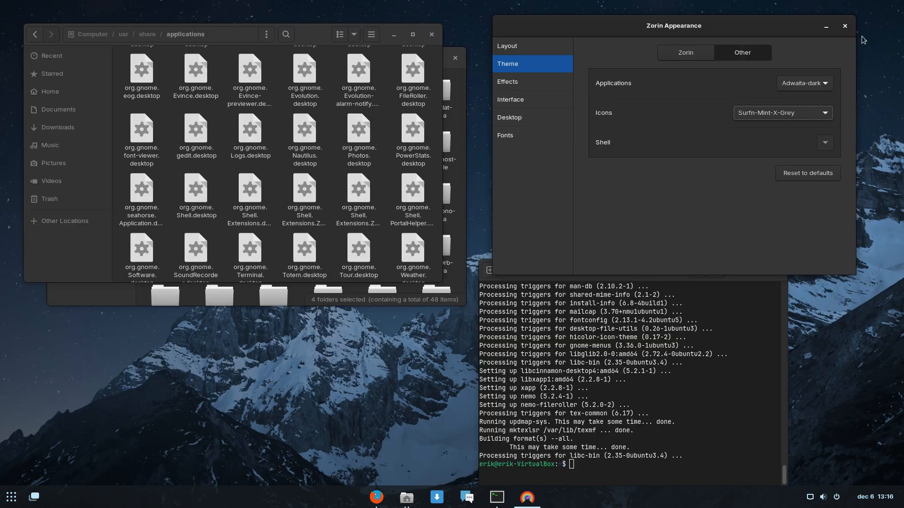
pyautogui.click(845, 26)
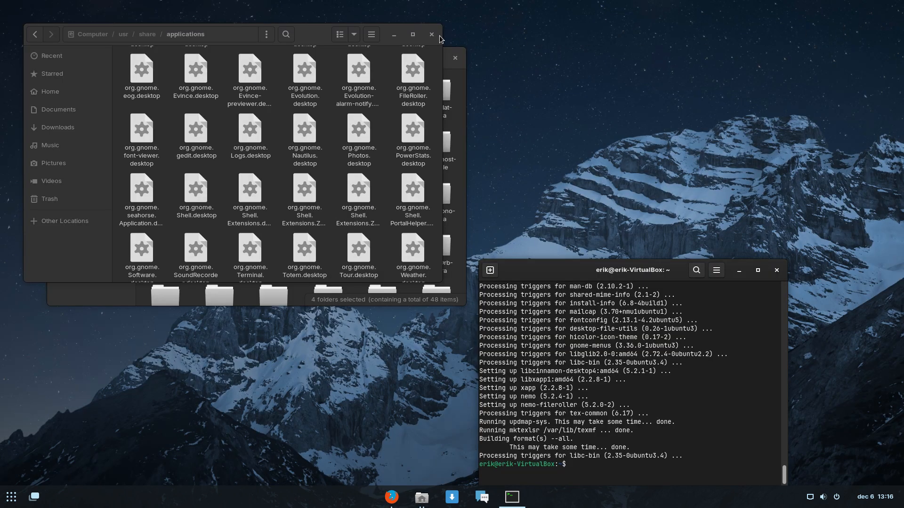
pyautogui.click(434, 36)
pyautogui.click(455, 58)
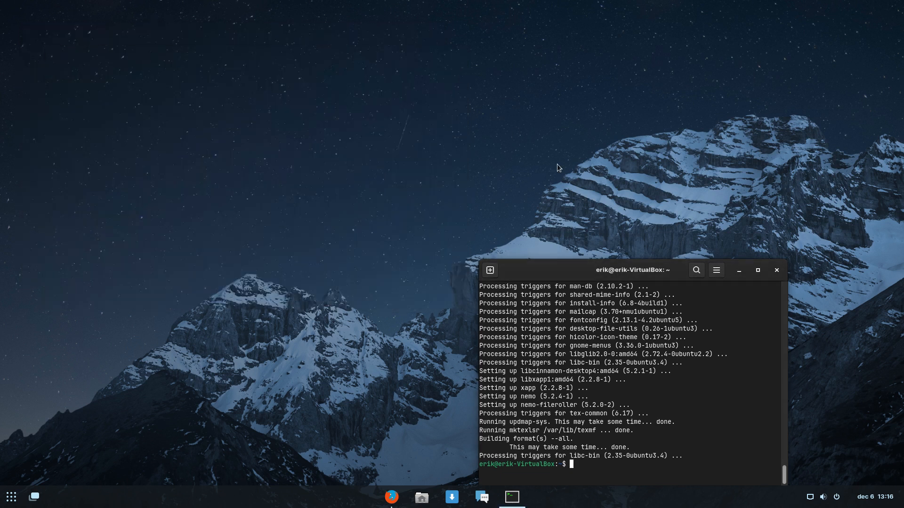
pyautogui.click(777, 270)
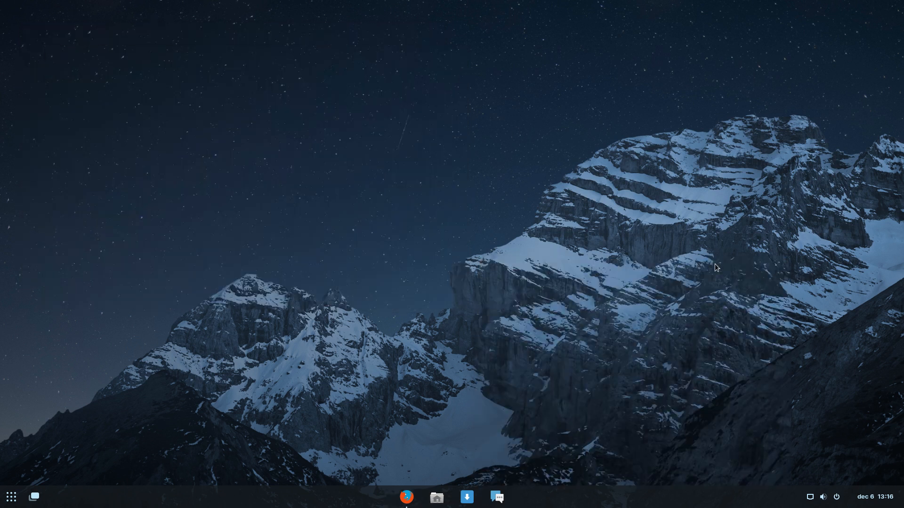
# Load erikdubois.be in Firefox and scroll through its Sardi icon article list.
pyautogui.click(406, 497)
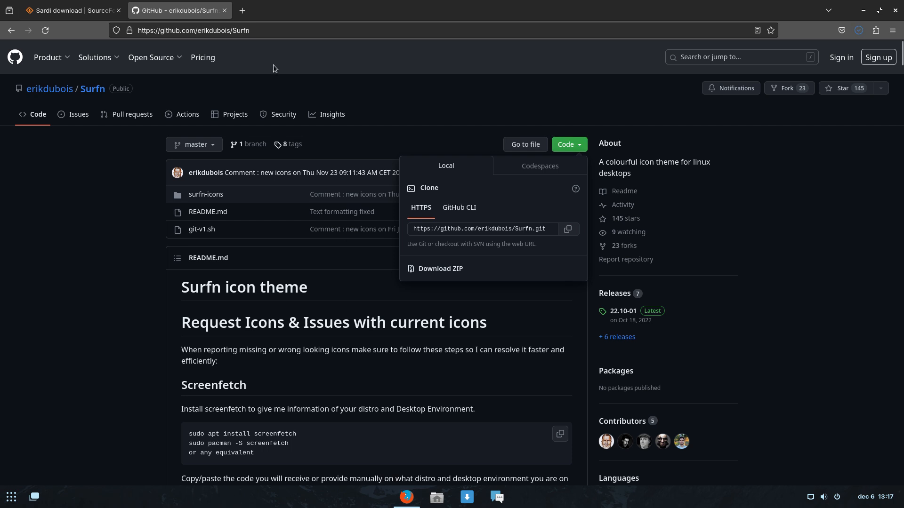
pyautogui.click(268, 30)
pyautogui.write('er')
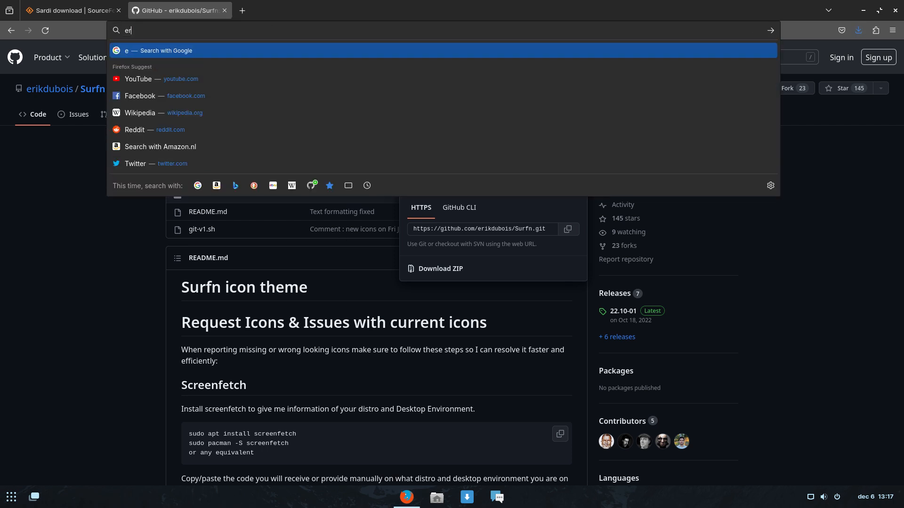
pyautogui.write('ikdubois.be')
pyautogui.press('Return')
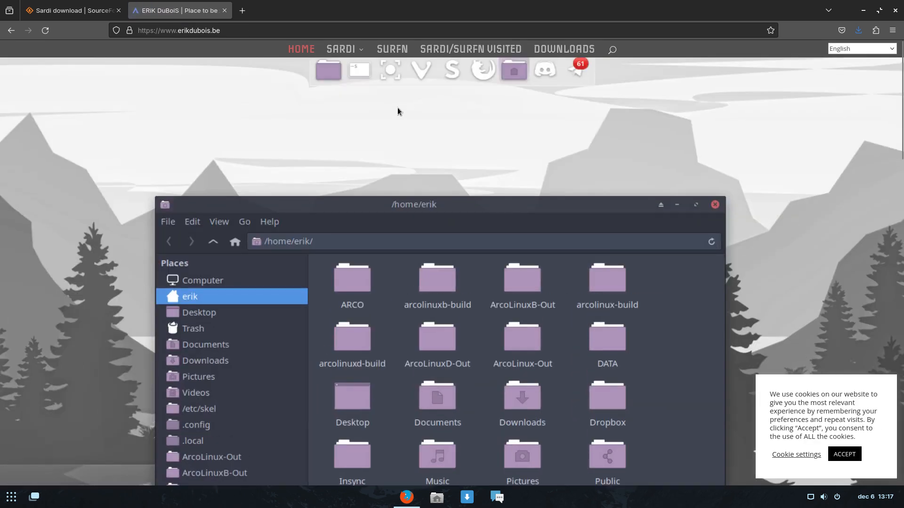
pyautogui.scroll(-15, 413, 121)
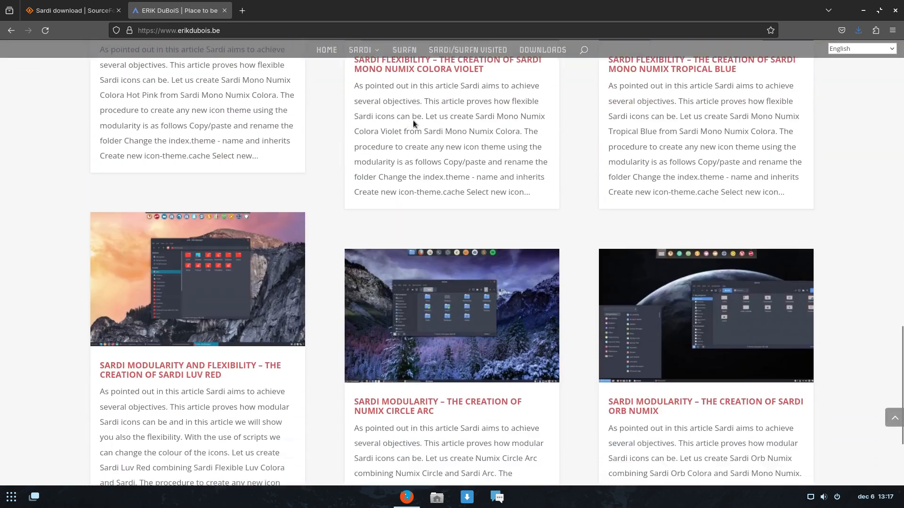
pyautogui.scroll(-3, 414, 123)
pyautogui.scroll(15, 408, 120)
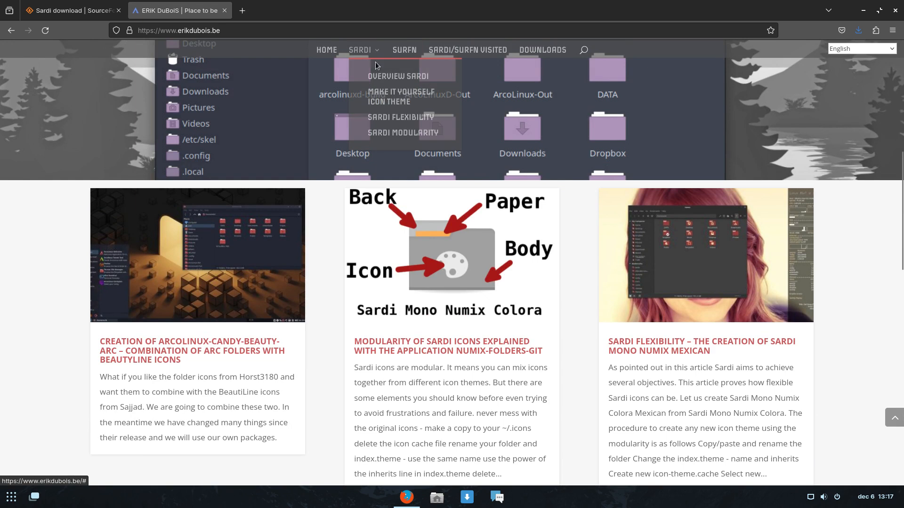
# Go to the Sardi/Surfn Visited page and highlight its 117 tested distros count.
pyautogui.click(398, 75)
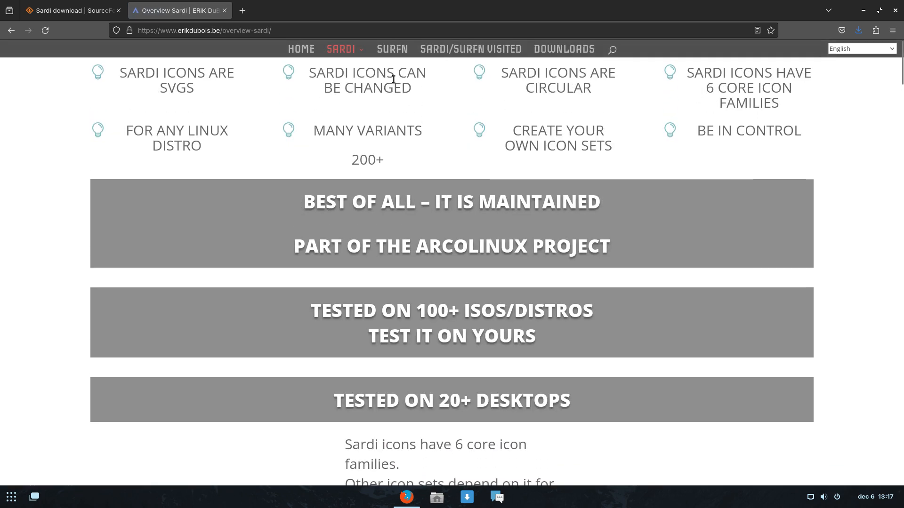
pyautogui.click(486, 51)
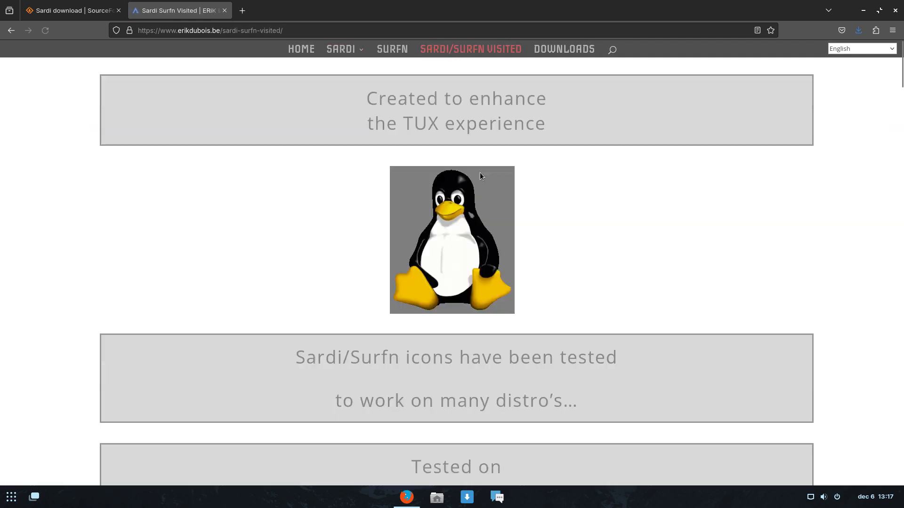
pyautogui.scroll(-5, 479, 172)
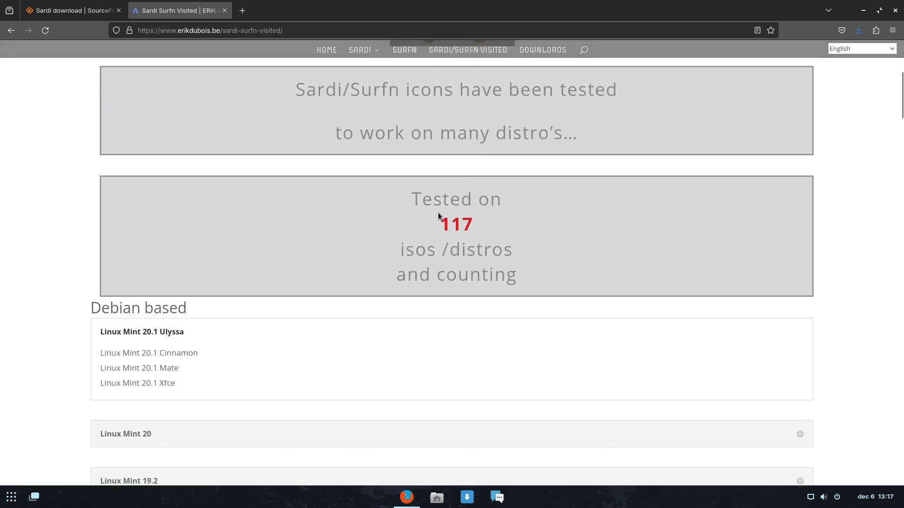
pyautogui.moveTo(439, 217); pyautogui.dragTo(463, 223)
pyautogui.scroll(-6, 498, 223)
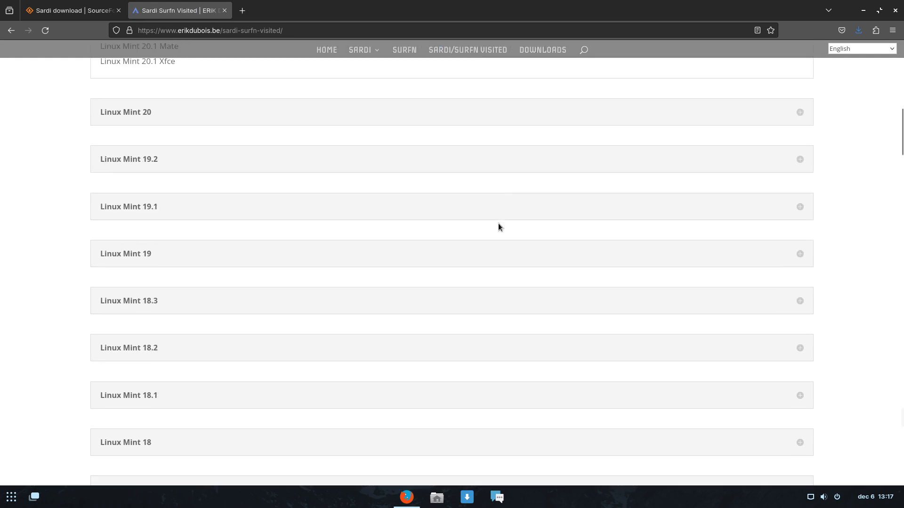
# Find 'zorin' on the page and expand the Zorin OS entry, highlighting Zorin OS 15 Core.
pyautogui.hotkey('ctrl', 'f')
pyautogui.write('zorin')
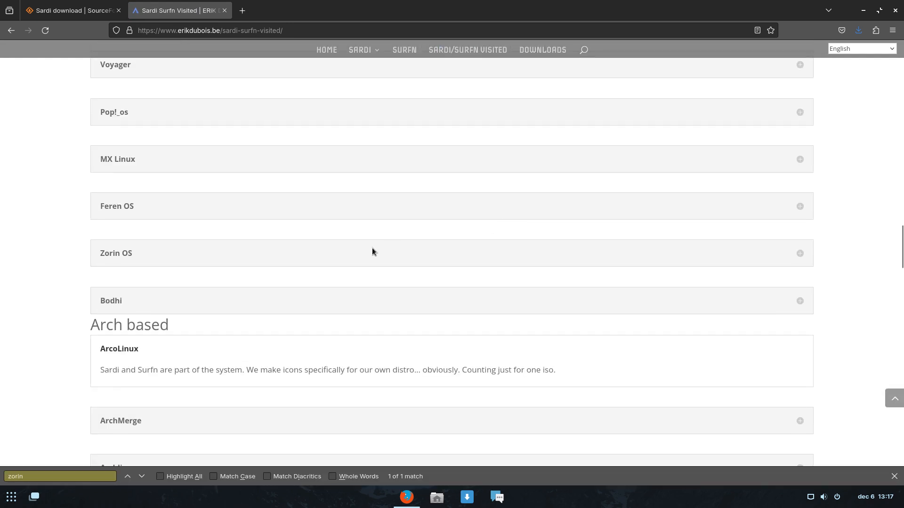
pyautogui.click(123, 257)
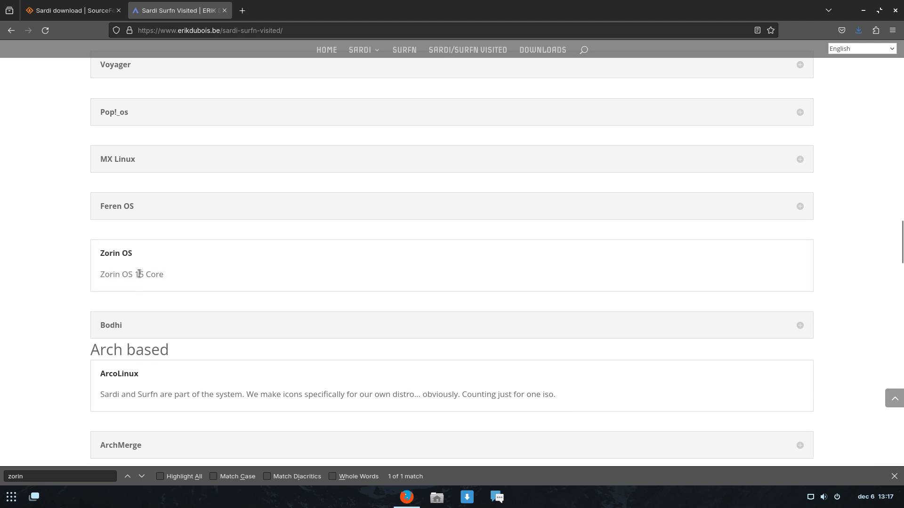
pyautogui.moveTo(139, 274); pyautogui.dragTo(159, 274)
pyautogui.click(230, 275)
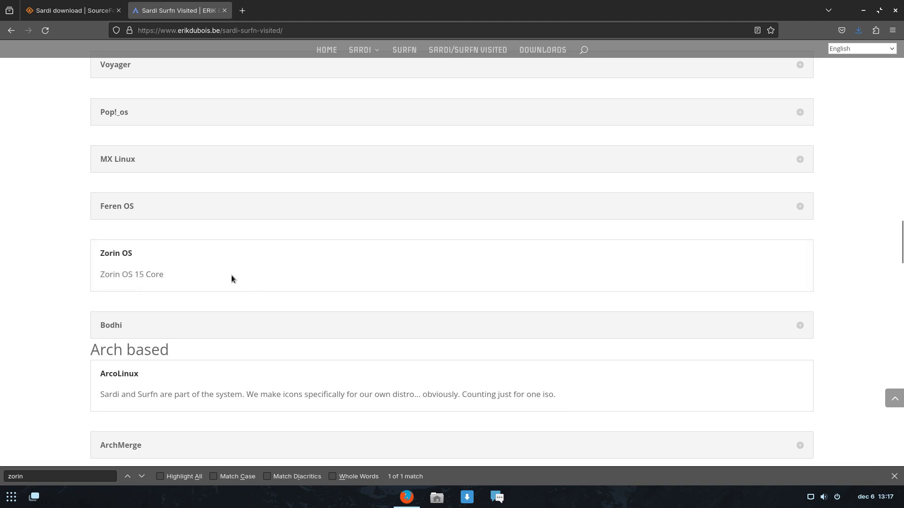